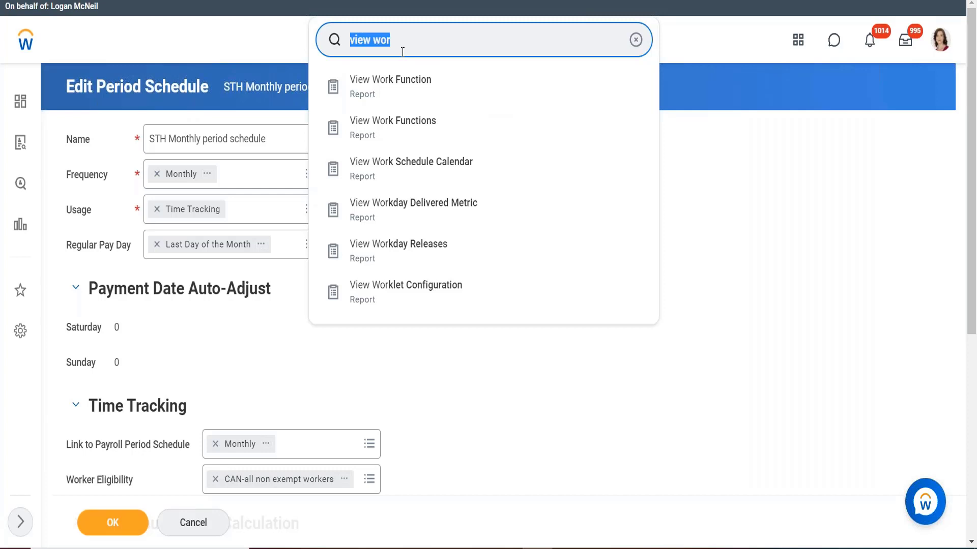
Search for "create a work shedule"
text(cre)
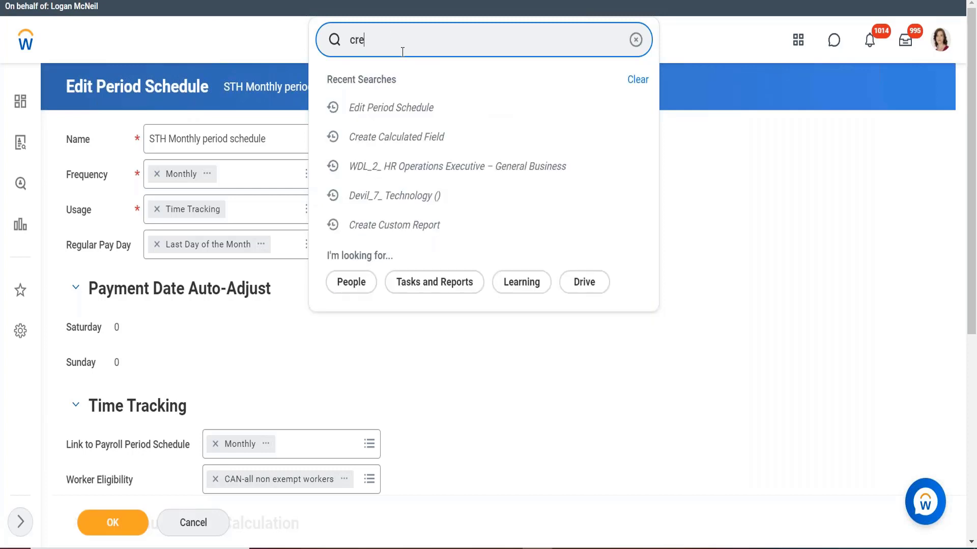
text(ate a work shedule)
key(Return)
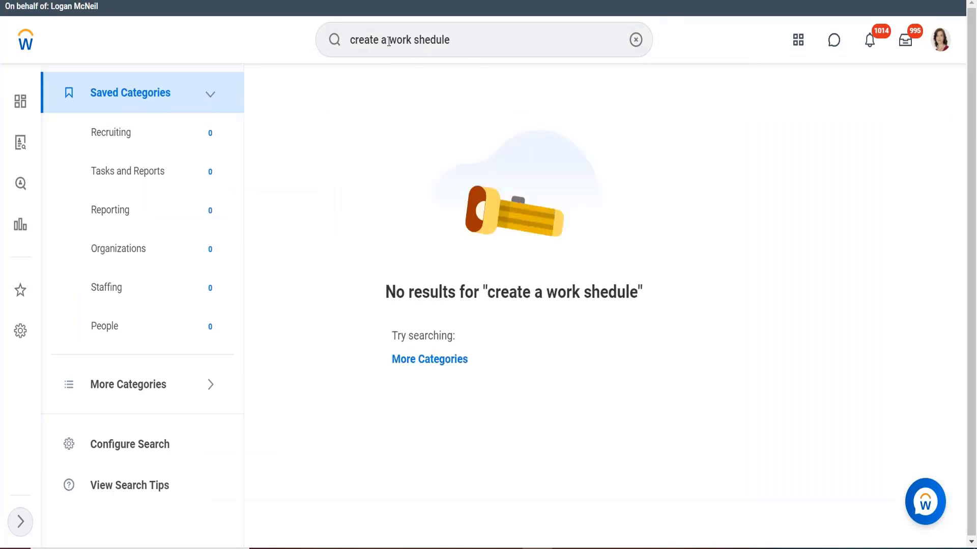
Revise the search to "create work sch" and open the Create Work Schedule Calendar task
click(384, 51)
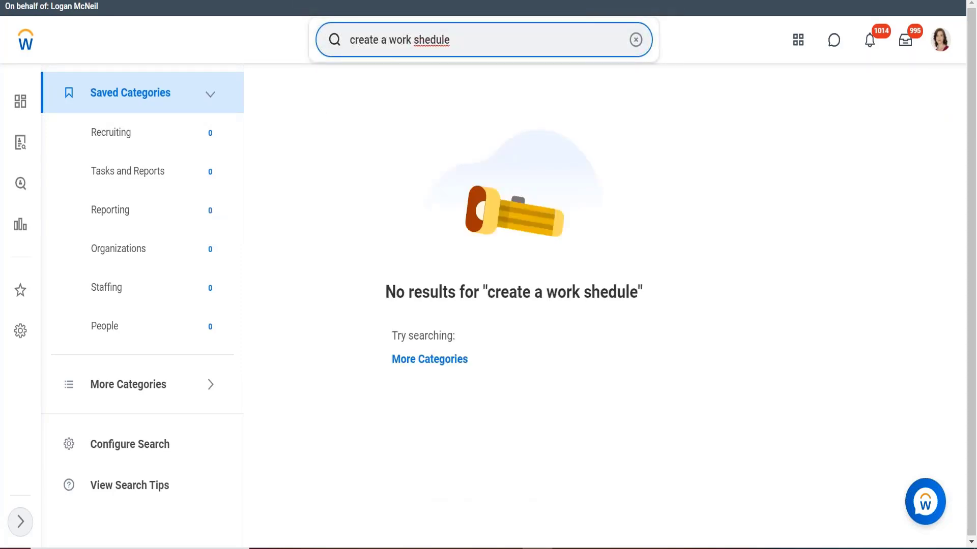
key(BackSpace)
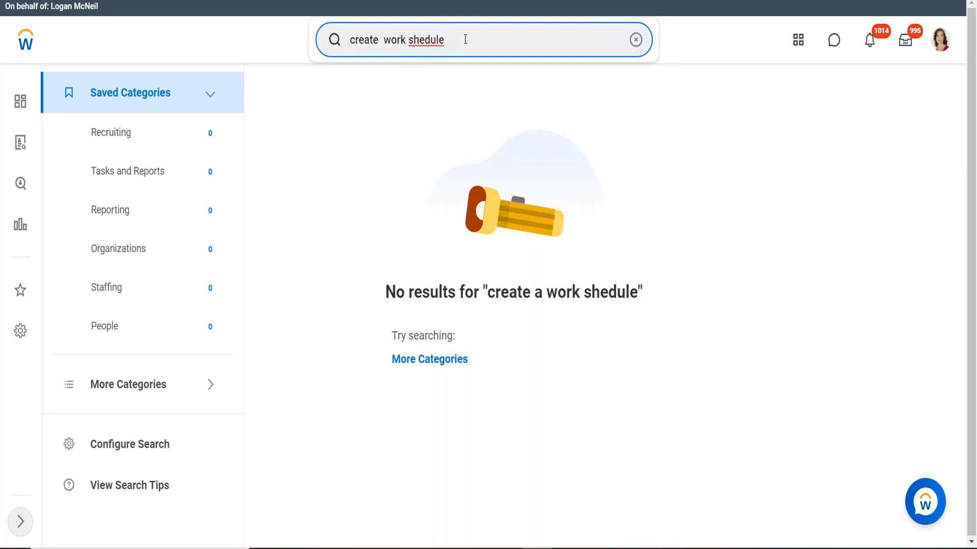
key(BackSpace)
key(BackSpace)
key(BackSpace)
key(BackSpace)
key(BackSpace)
key(BackSpace)
text(ch)
key(Return)
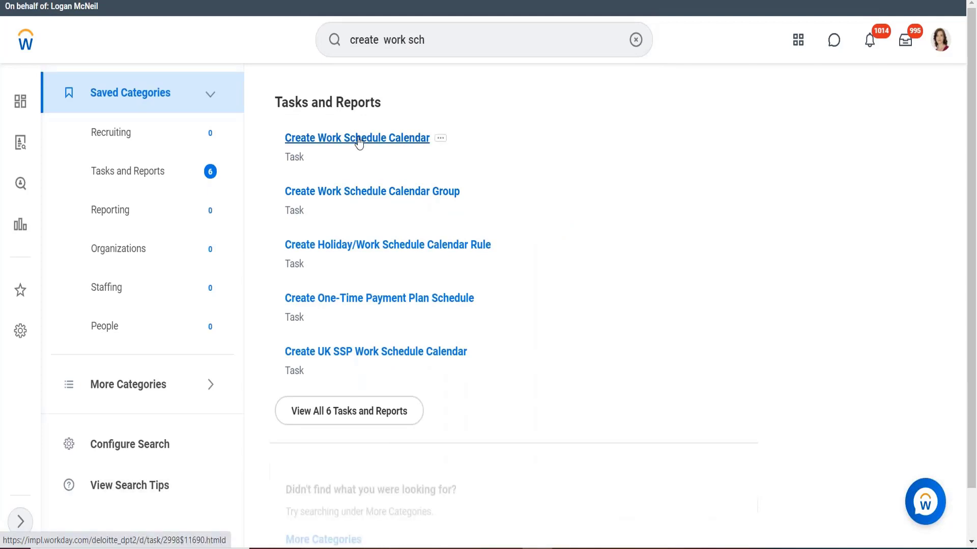
click(420, 139)
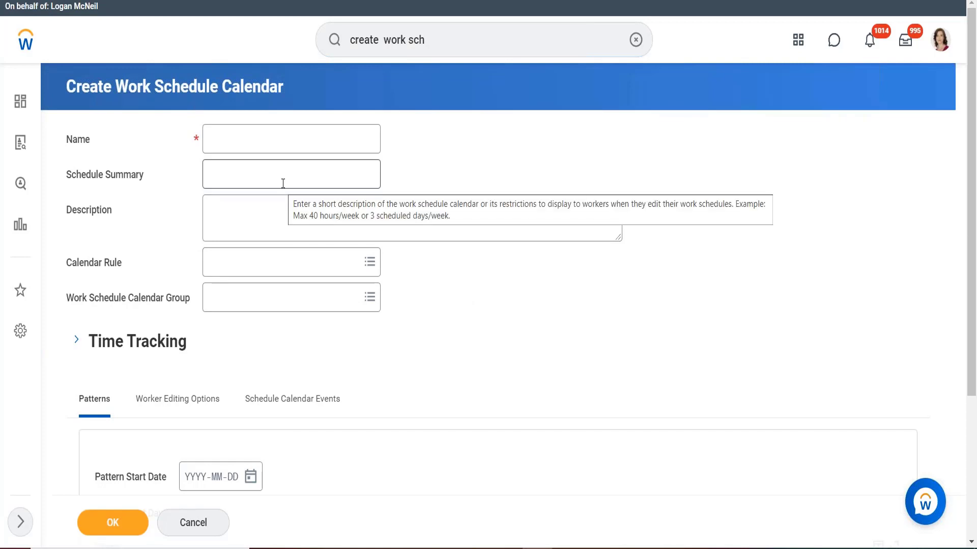
Name the work schedule calendar "CAN Exempt - MF40 hours"
click(260, 141)
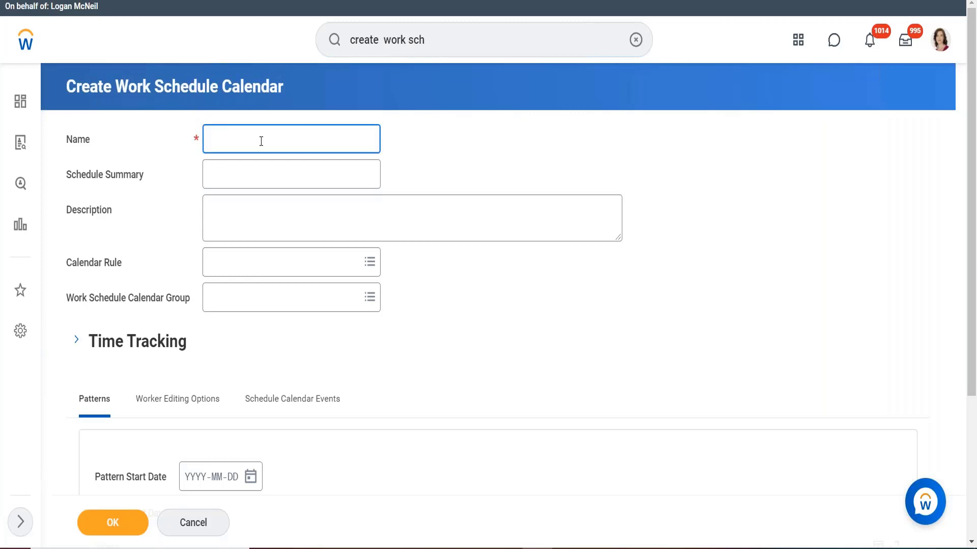
text(CAN Exempt - MF40 hours)
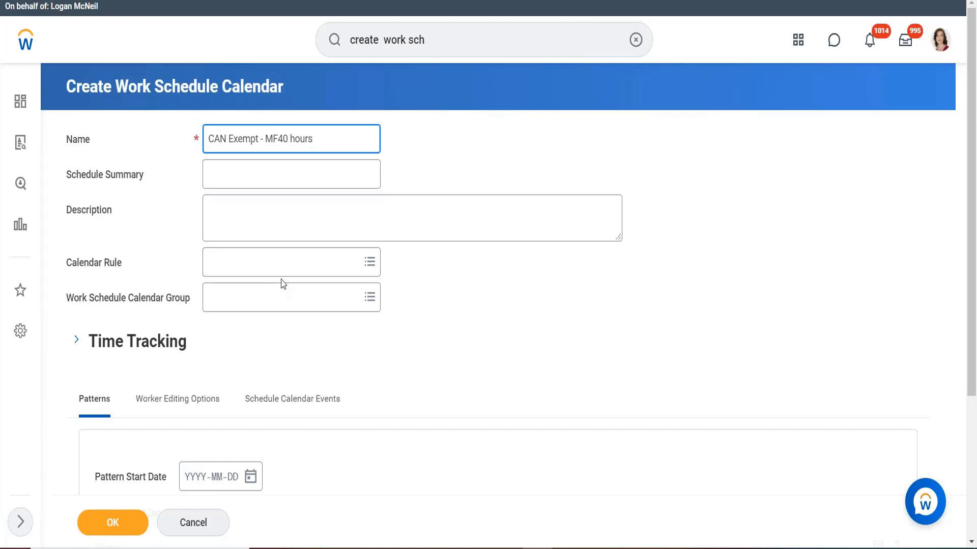
Expand the Time Tracking section to review its settings, then collapse it
scroll(442, 233, down, 2)
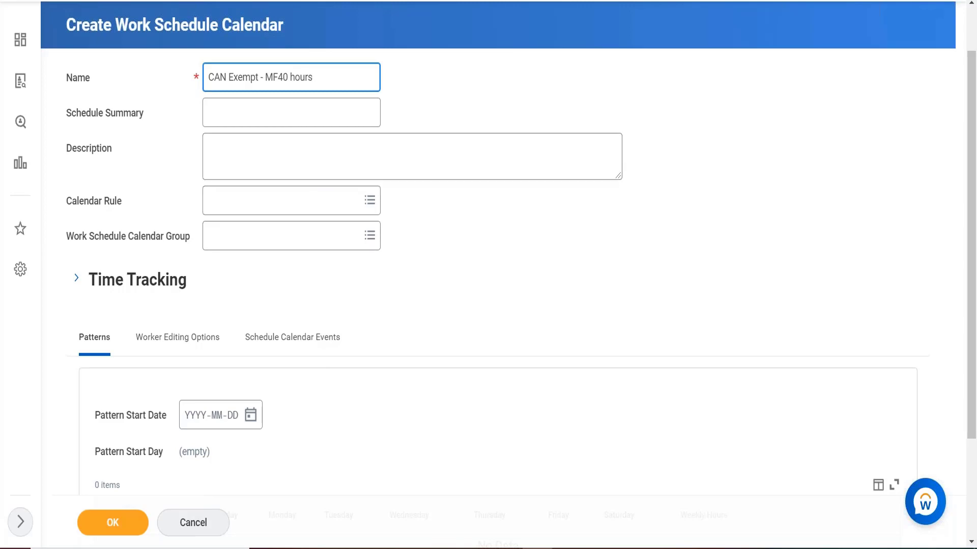
scroll(159, 255, down, 1)
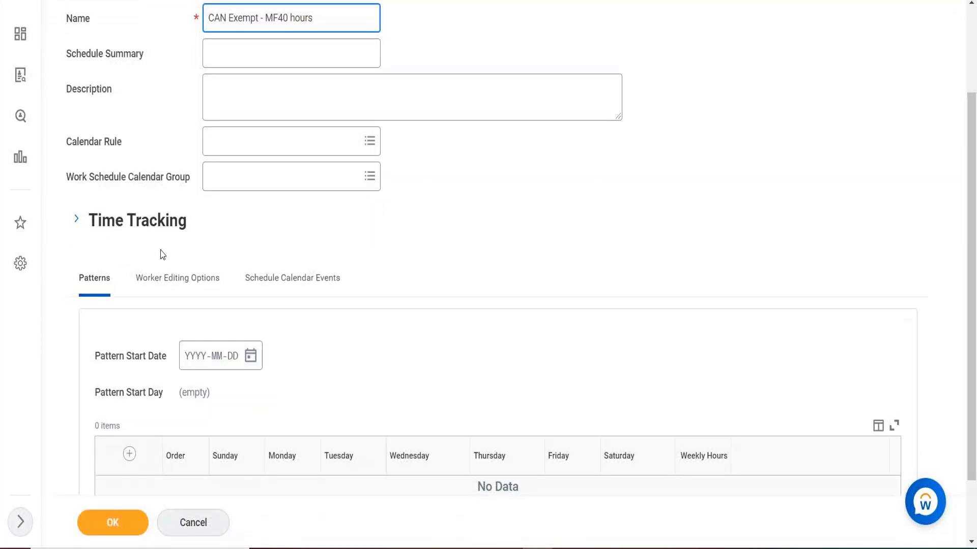
click(76, 226)
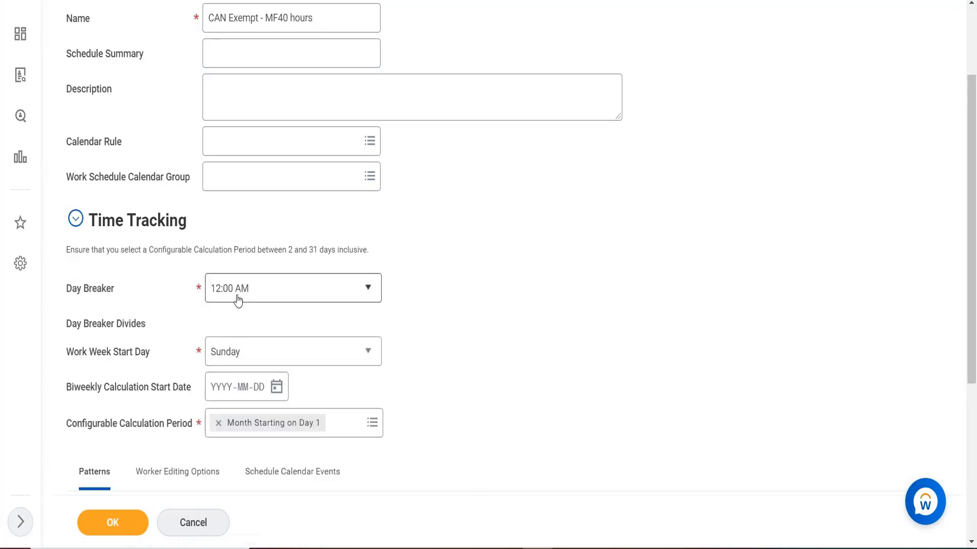
mouse_move(239, 301)
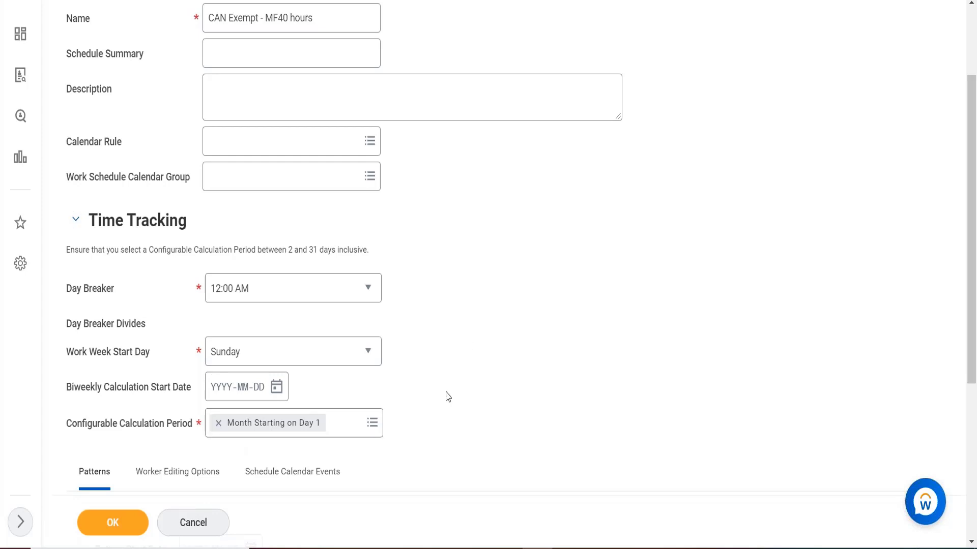
scroll(448, 397, down, 1)
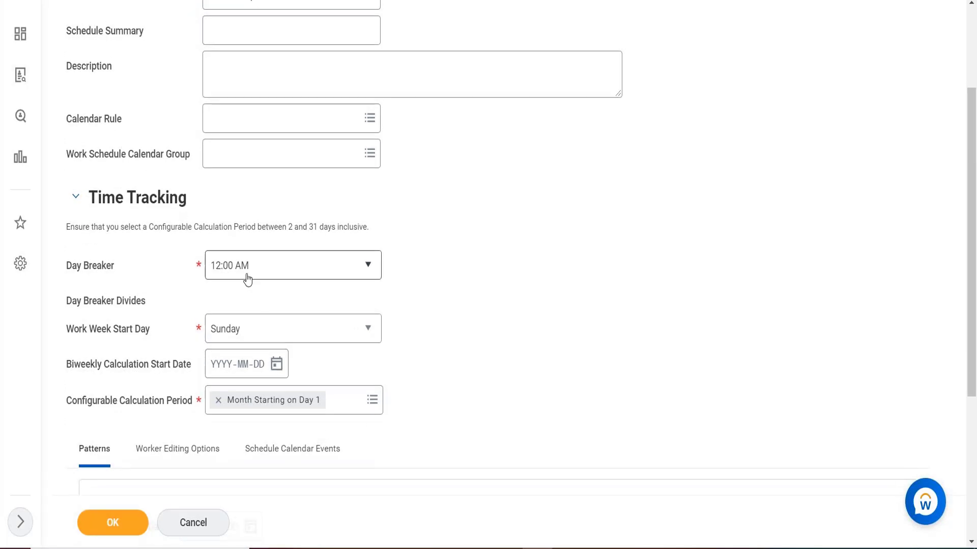
click(74, 203)
Set the pattern start date to 2021-01-01
scroll(391, 201, down, 1)
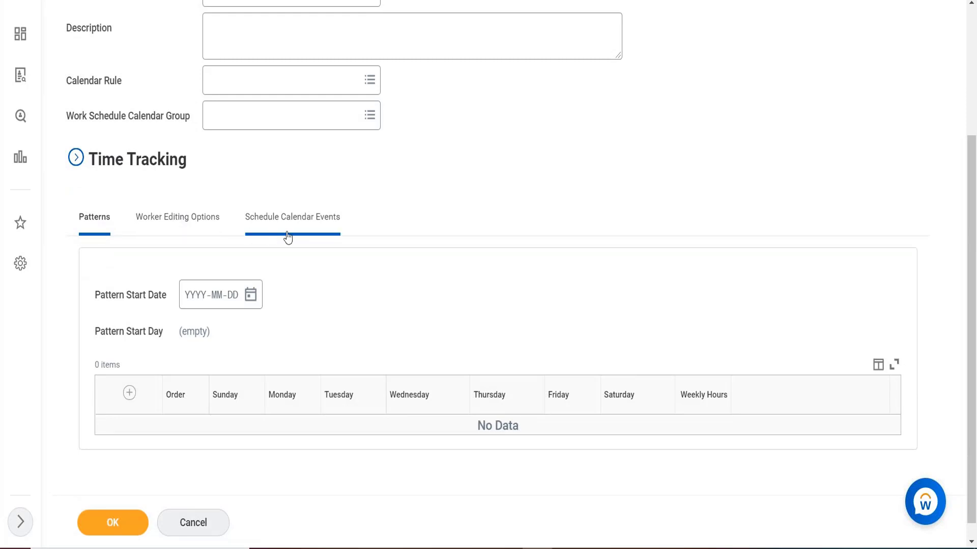
mouse_move(176, 304)
drag(300, 347, 197, 305)
click(197, 304)
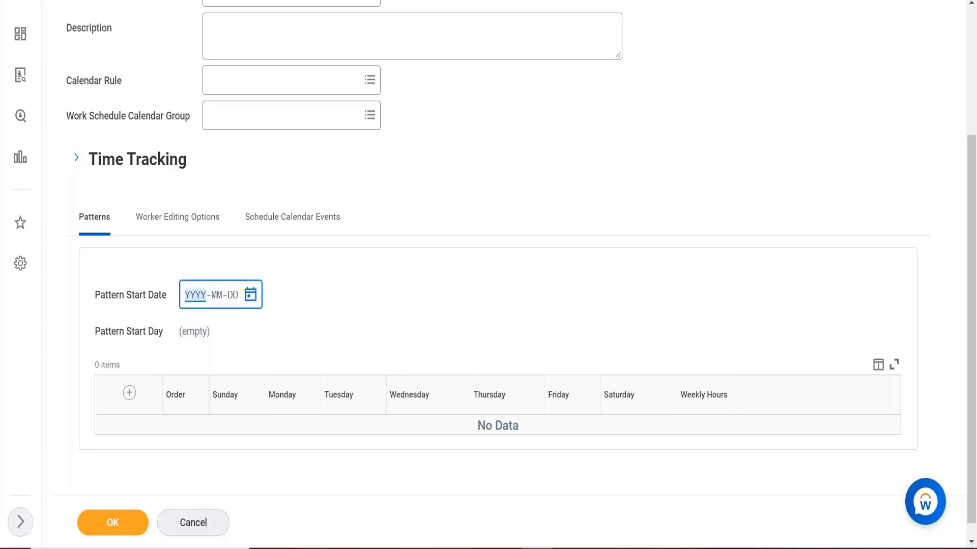
text(2021-01-01)
Add a pattern row and open its Pattern Details
click(130, 393)
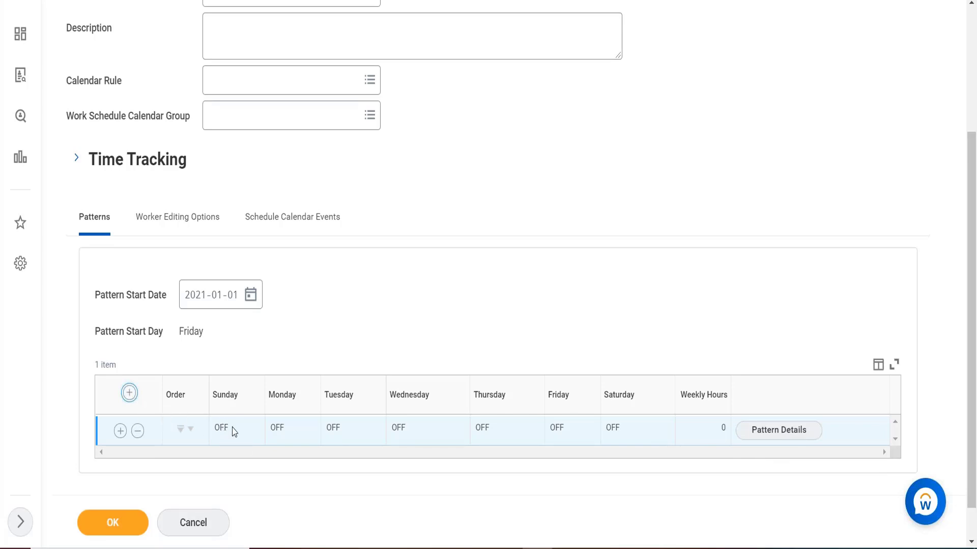
click(783, 430)
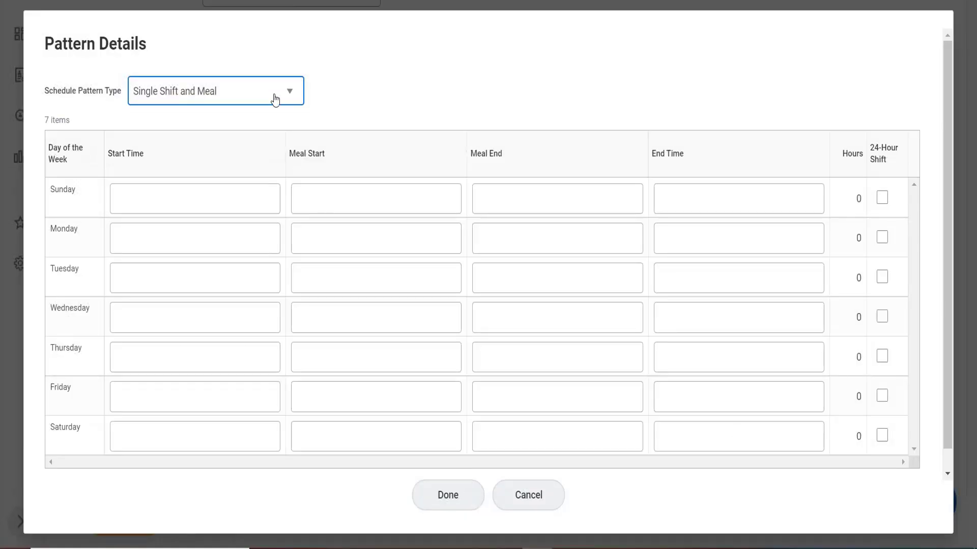
click(165, 197)
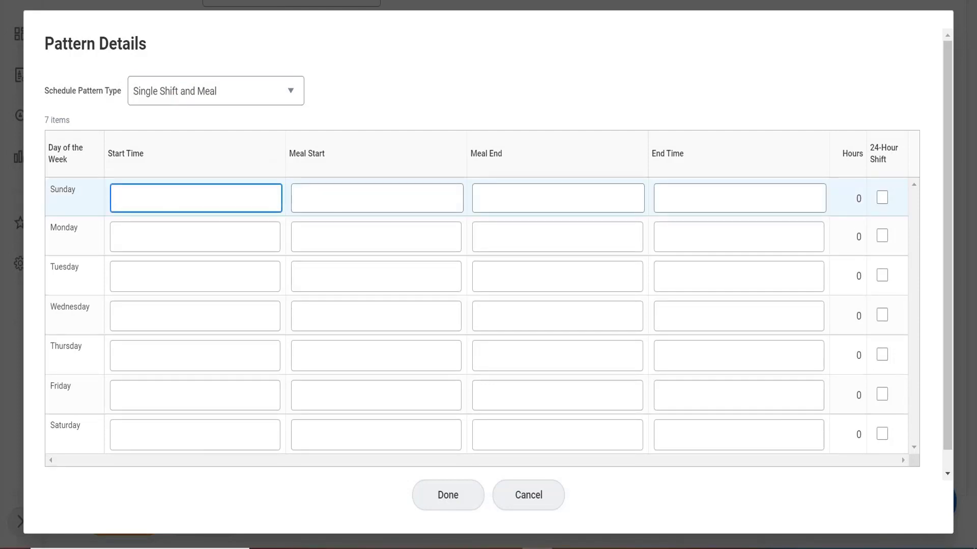
click(183, 239)
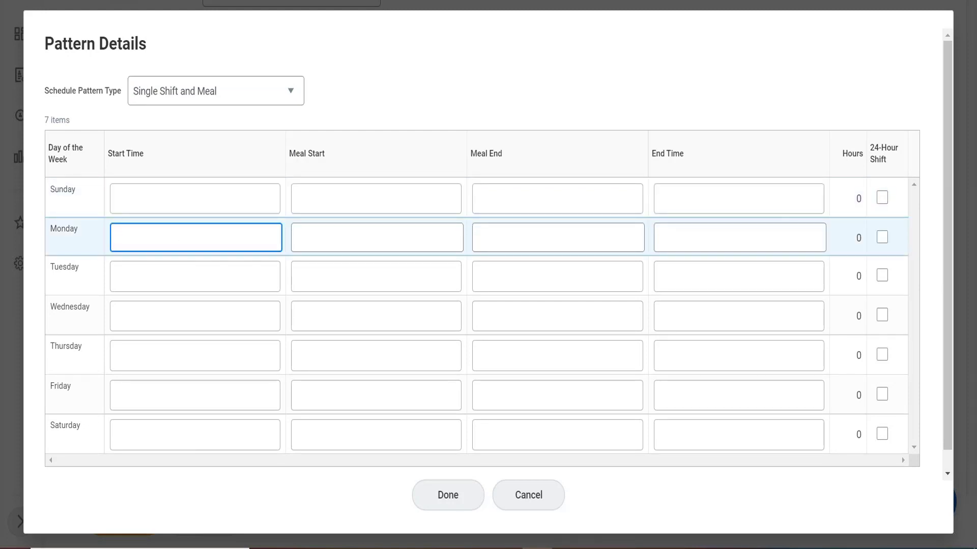
Set Monday's shift to 9:00 AM–7:00 PM with a meal from 12:00 PM to 1:00 PM
text(9:00 AM)
key(Tab)
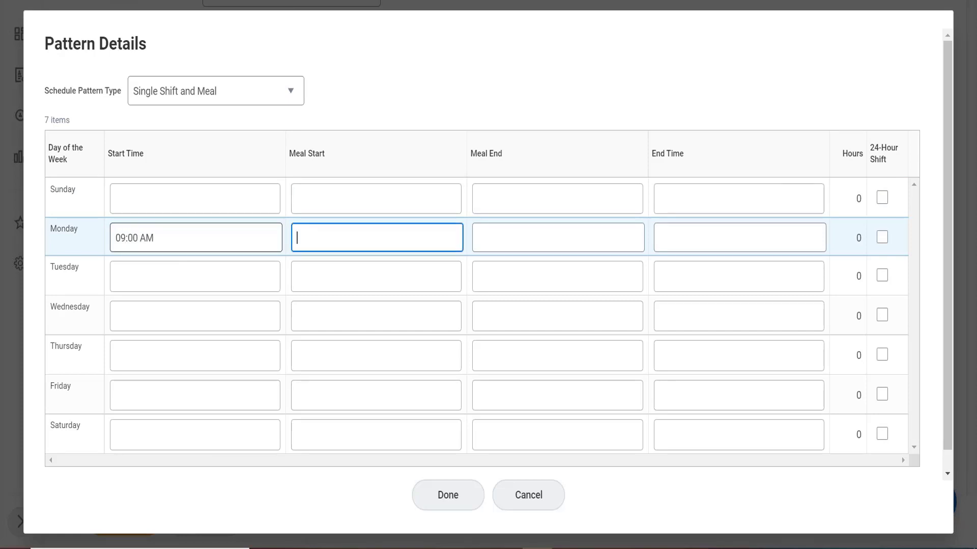
text(12:00)
key(Tab)
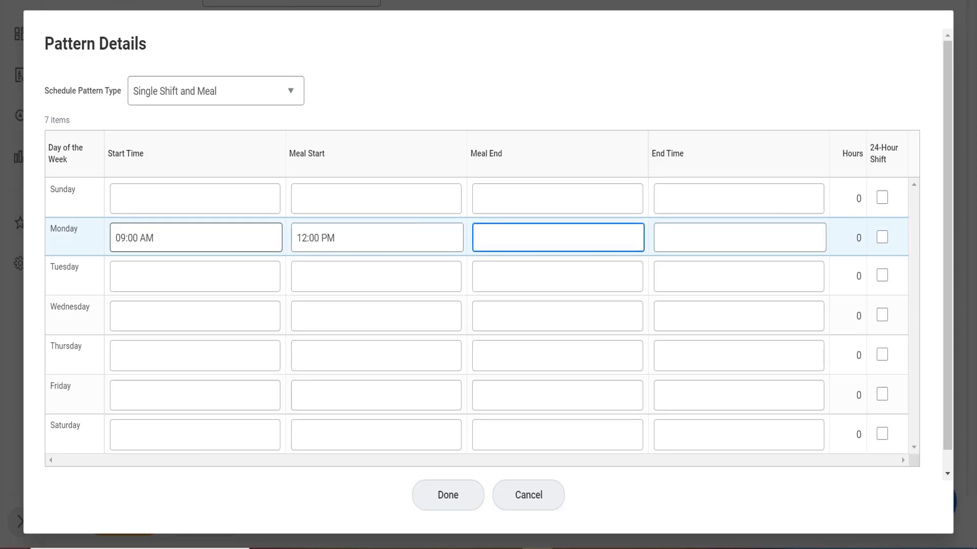
text(13)
key(Tab)
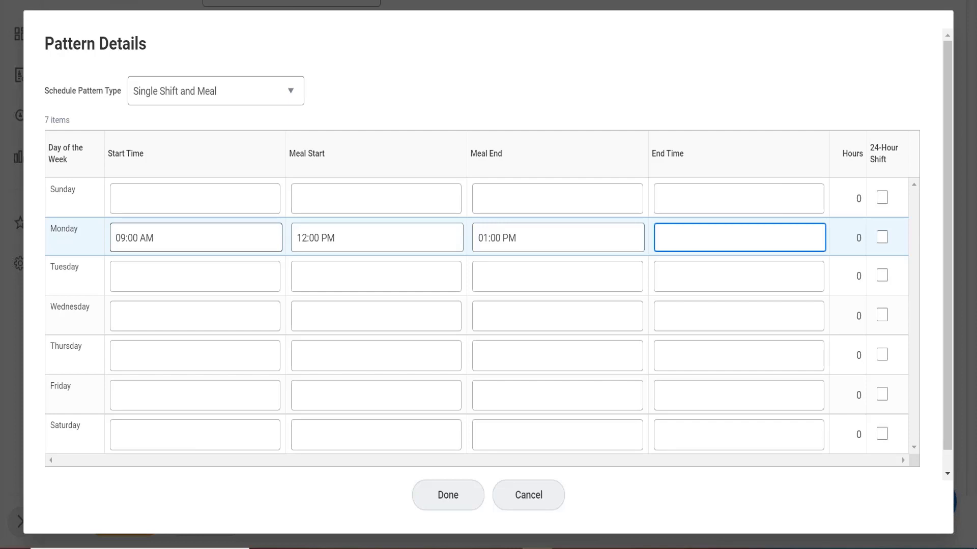
text(19)
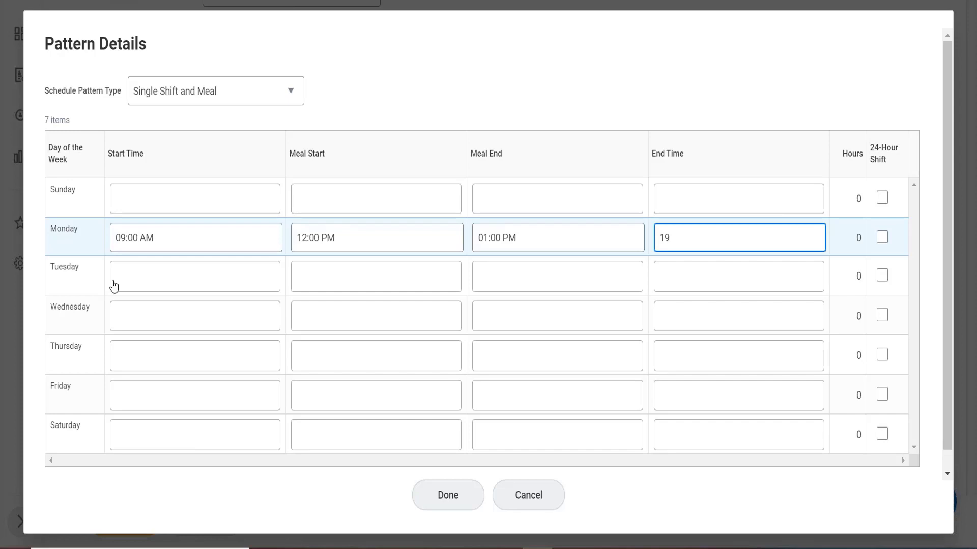
Set Tuesday's shift to 10:00 AM–7:00 PM with a meal from 1:00 PM to 1:30 PM
click(134, 278)
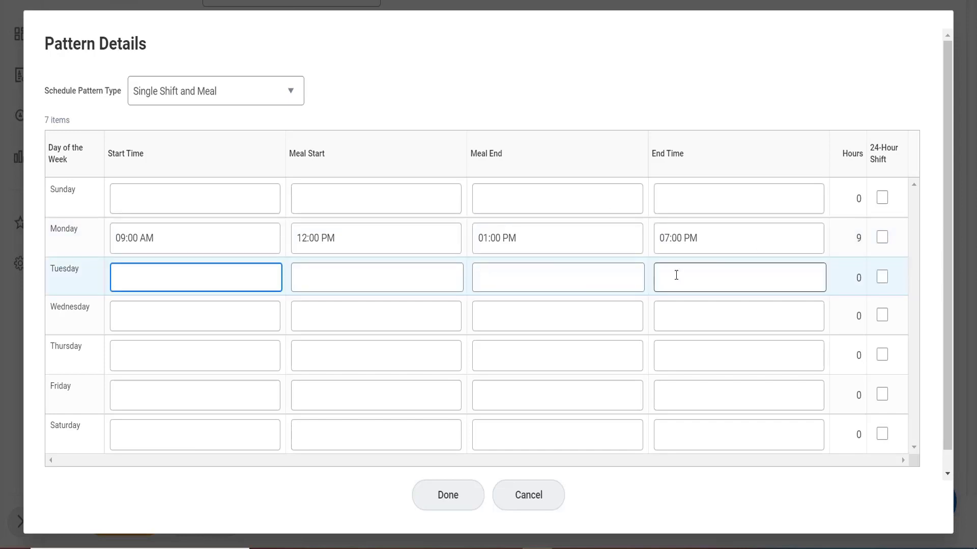
text(10)
key(Tab)
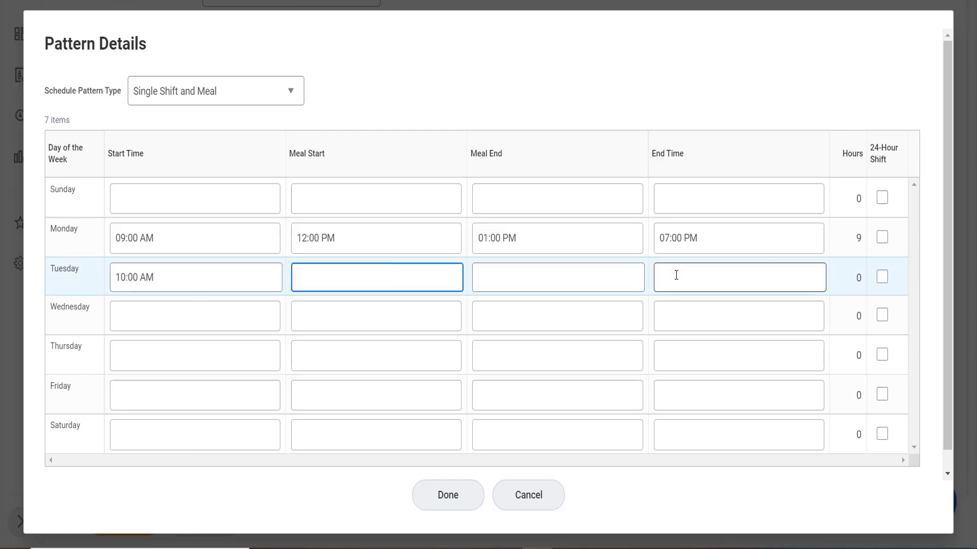
text(13)
key(Tab)
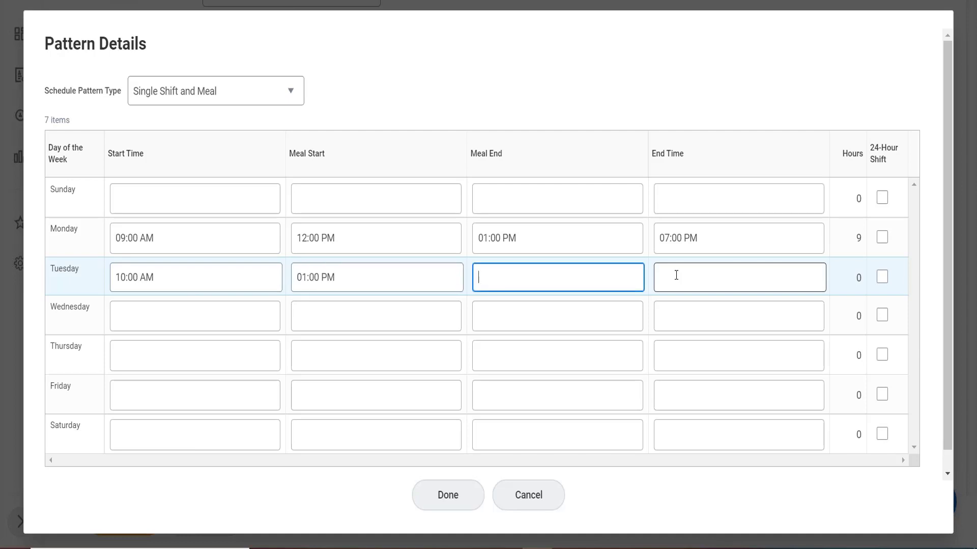
text(1330)
key(Tab)
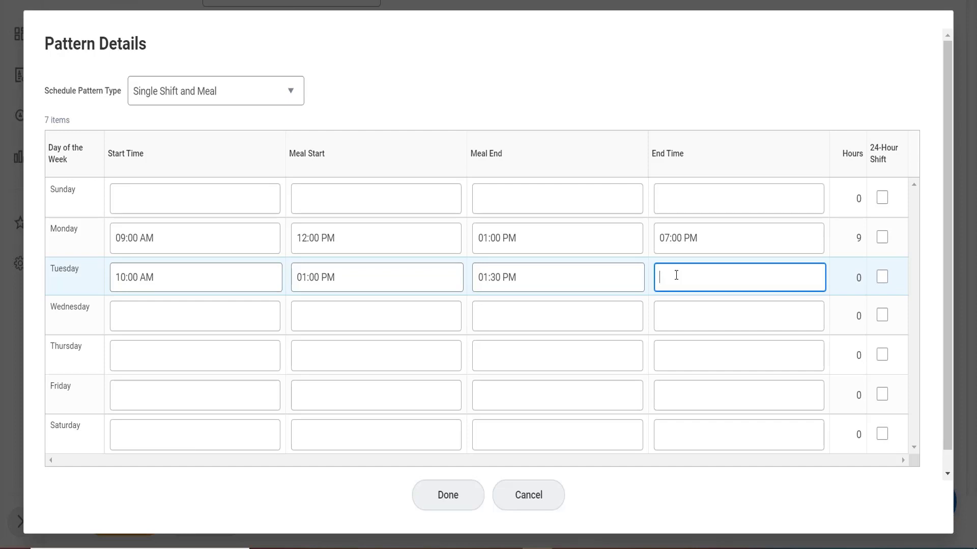
text(19)
Set Wednesday's shift to 11:00 AM–8:00 PM with a meal from 2:00 PM to 3:00 PM
click(190, 318)
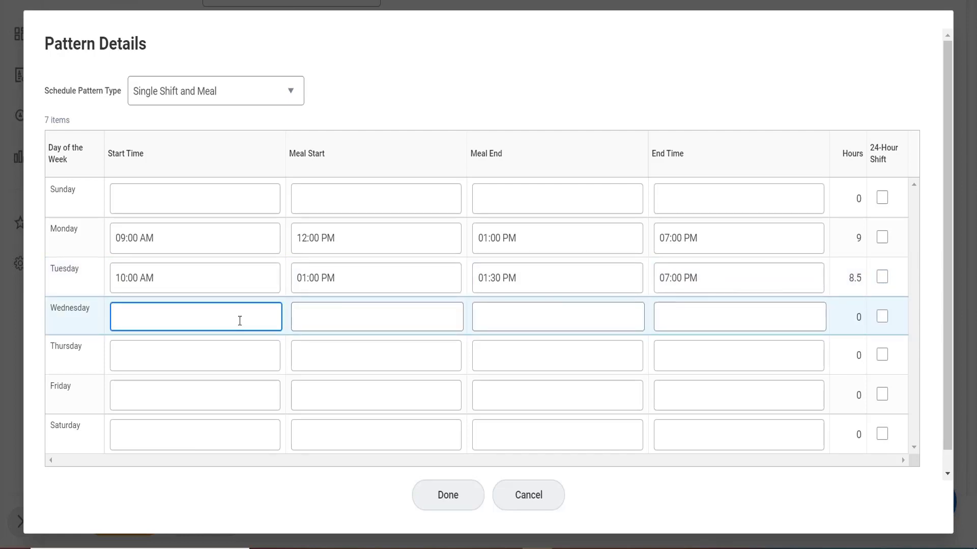
text(11)
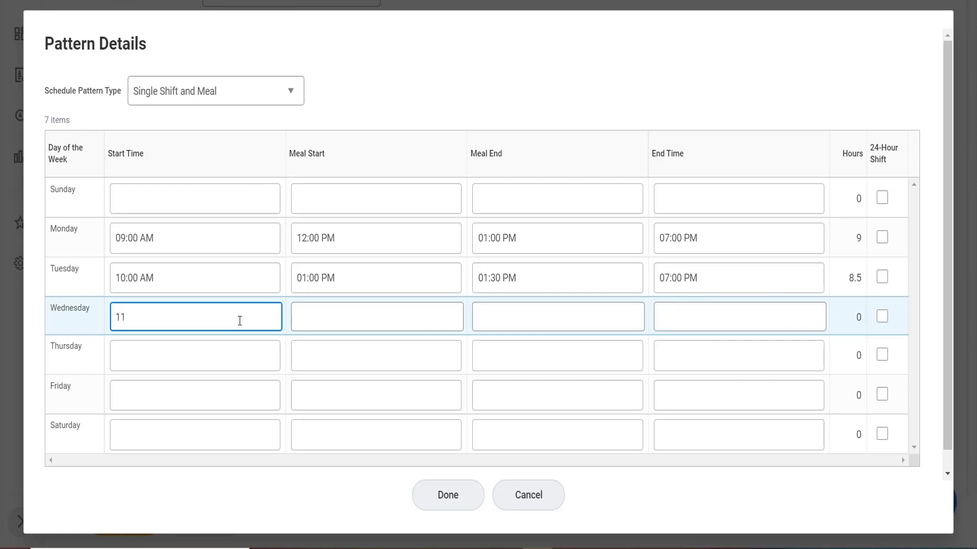
click(347, 325)
text(14)
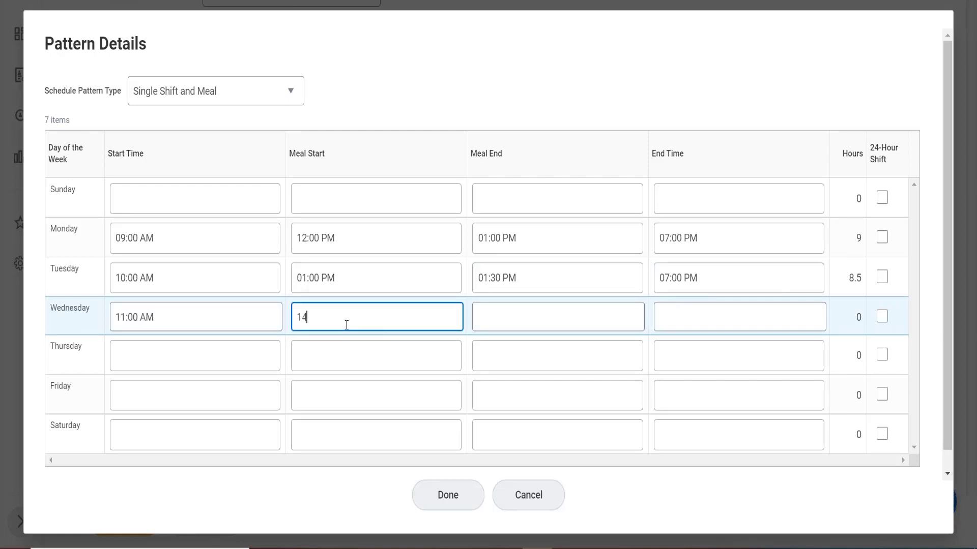
key(Tab)
text(15)
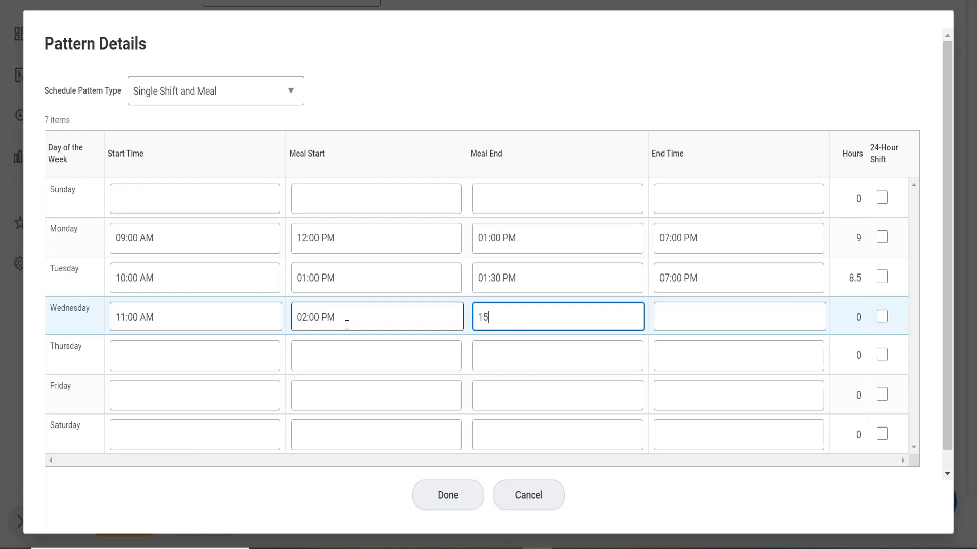
key(Tab)
text(20)
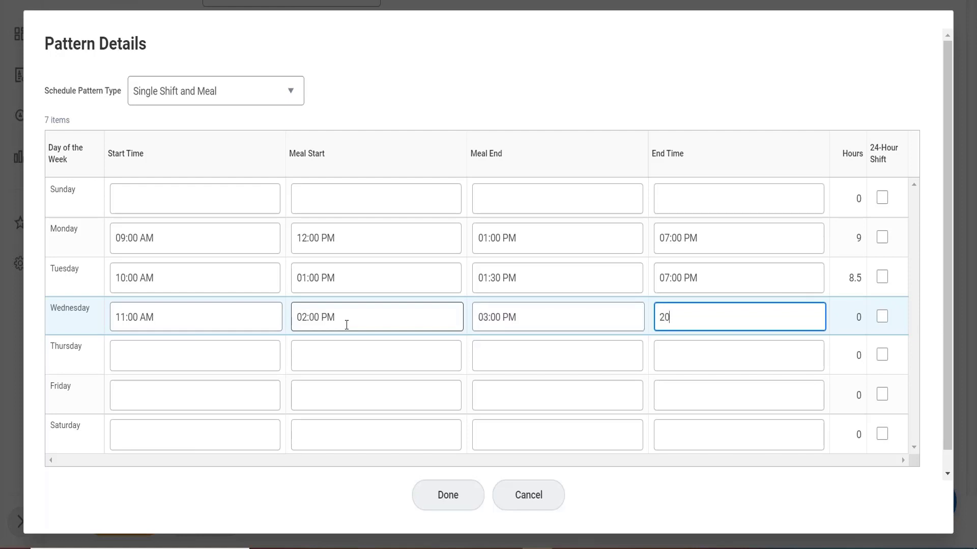
Set Thursday's shift to 10:00 AM–6:00 PM without a meal break
click(144, 367)
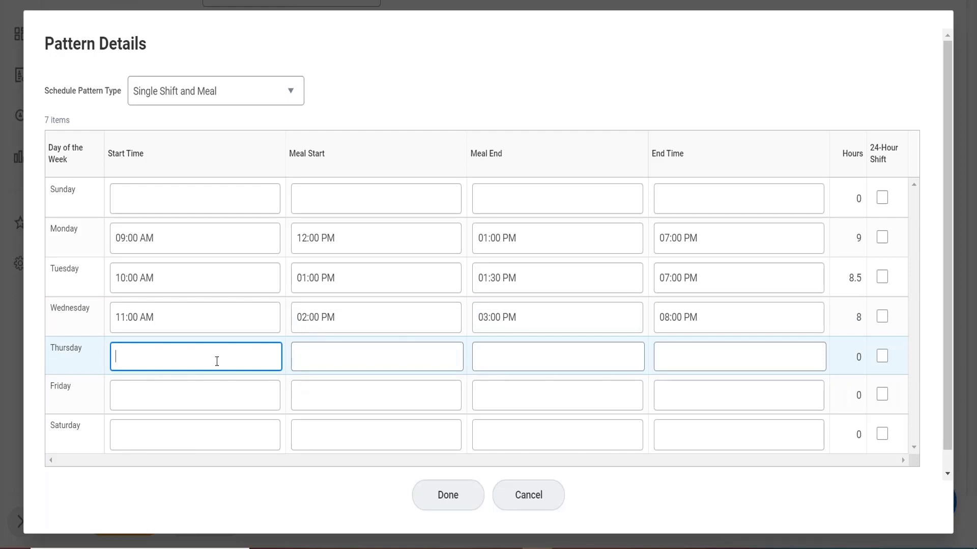
text(10)
key(Tab)
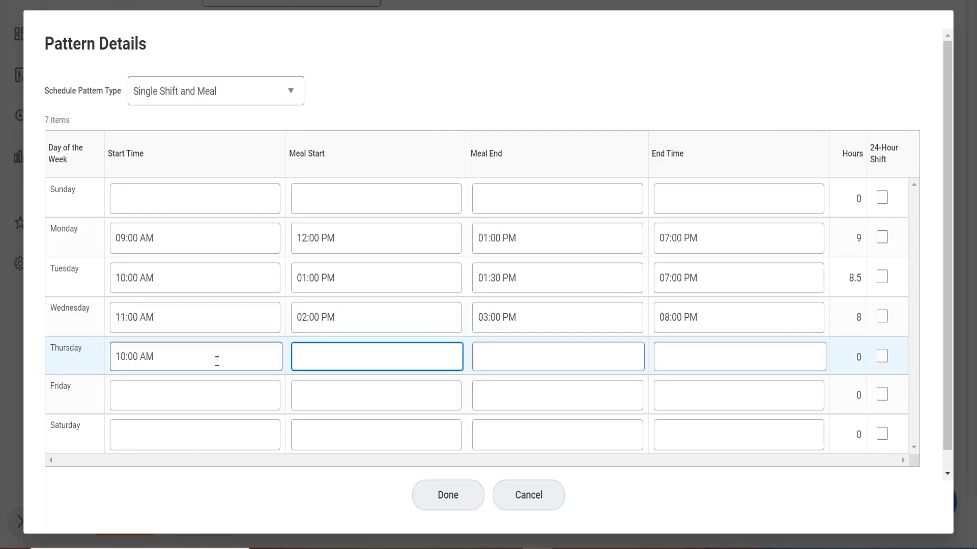
key(Tab)
key(Tab)
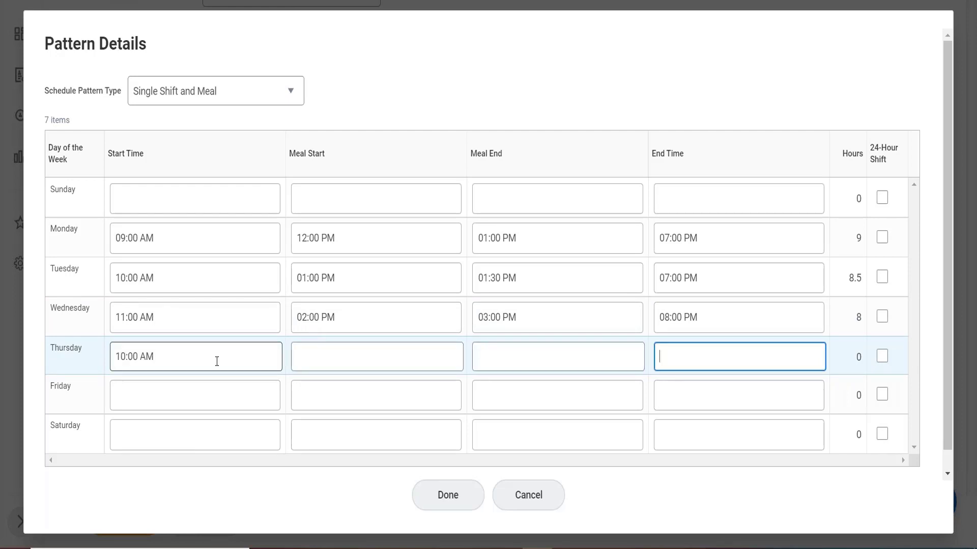
text(18)
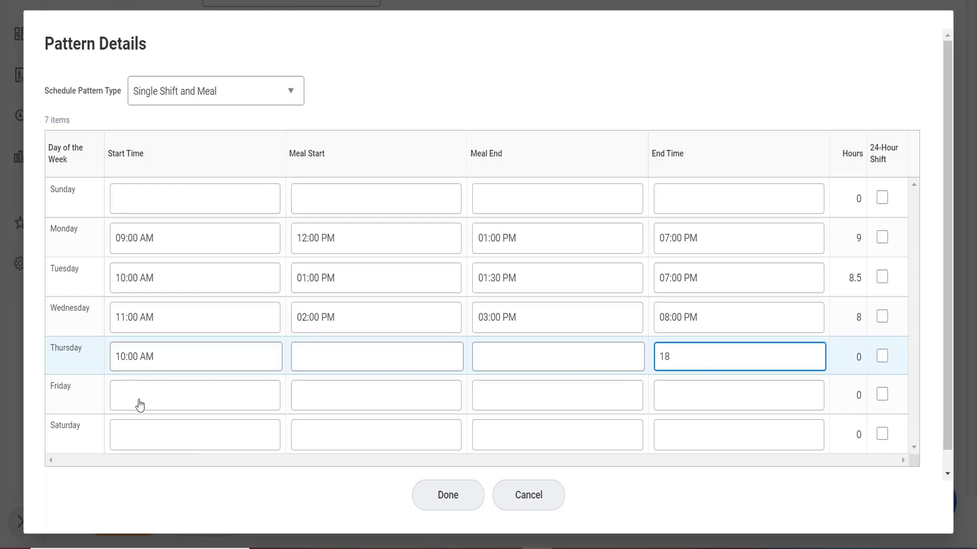
drag(138, 402, 161, 447)
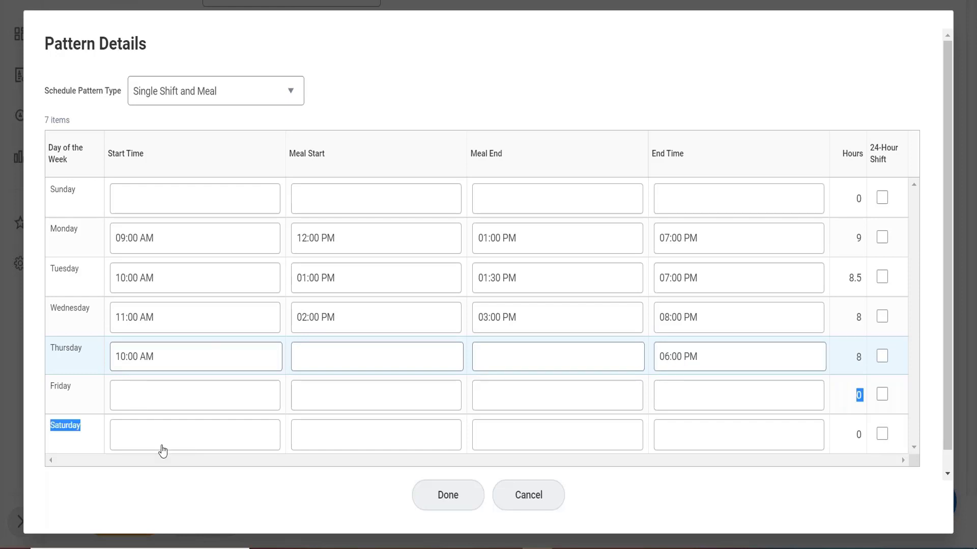
Set Friday's shift to 7:00 AM–3:00 PM with a meal from 11:00 AM to 12:00 PM, and close Pattern Details
click(172, 402)
text(07)
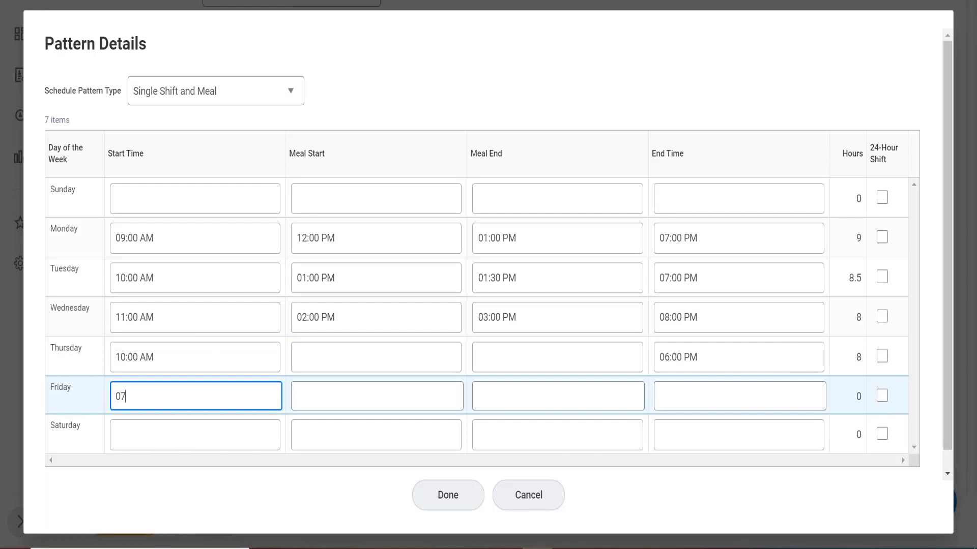
key(Tab)
text(11)
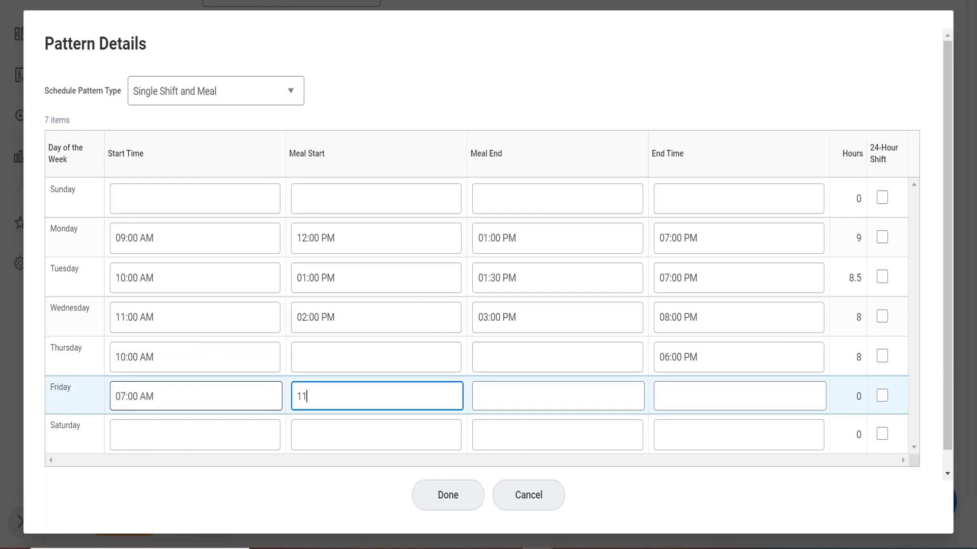
key(Tab)
text(12)
key(Tab)
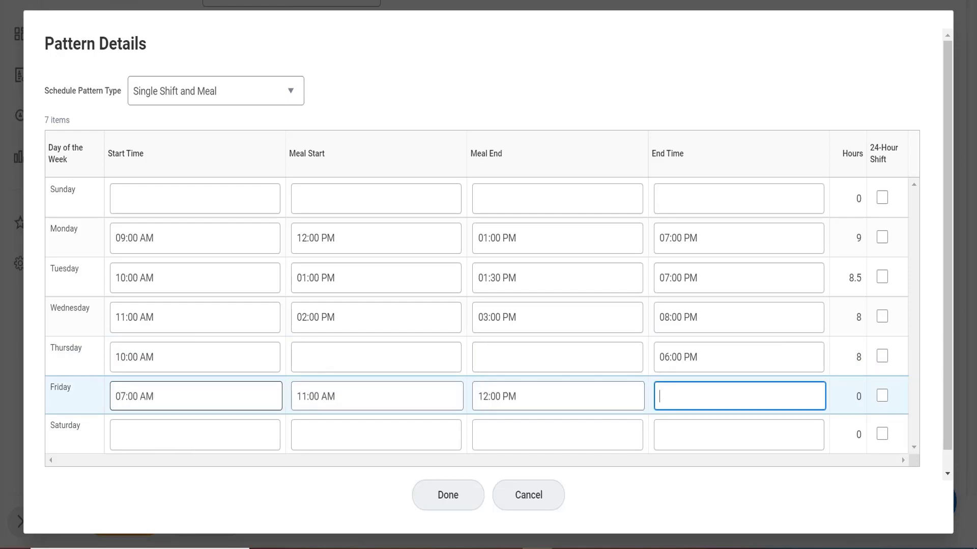
text(15)
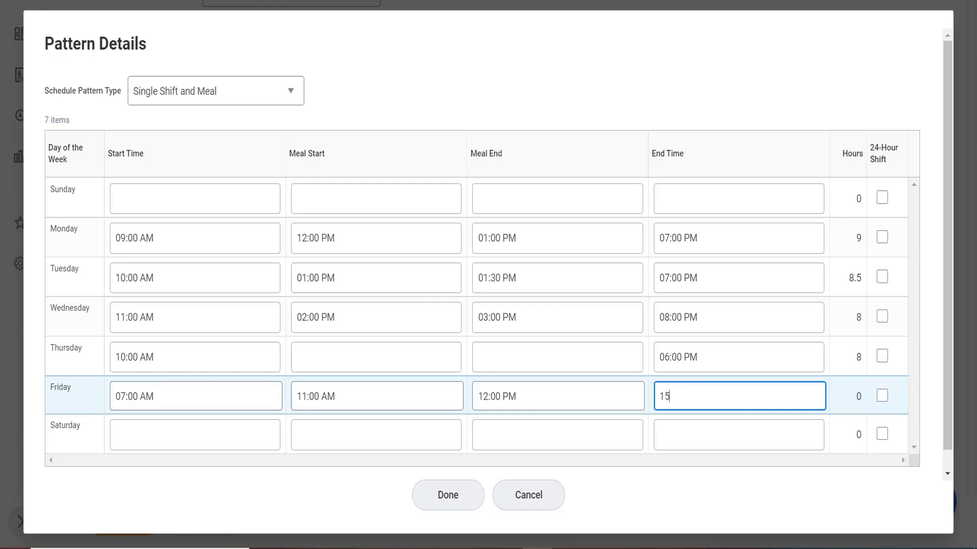
click(531, 77)
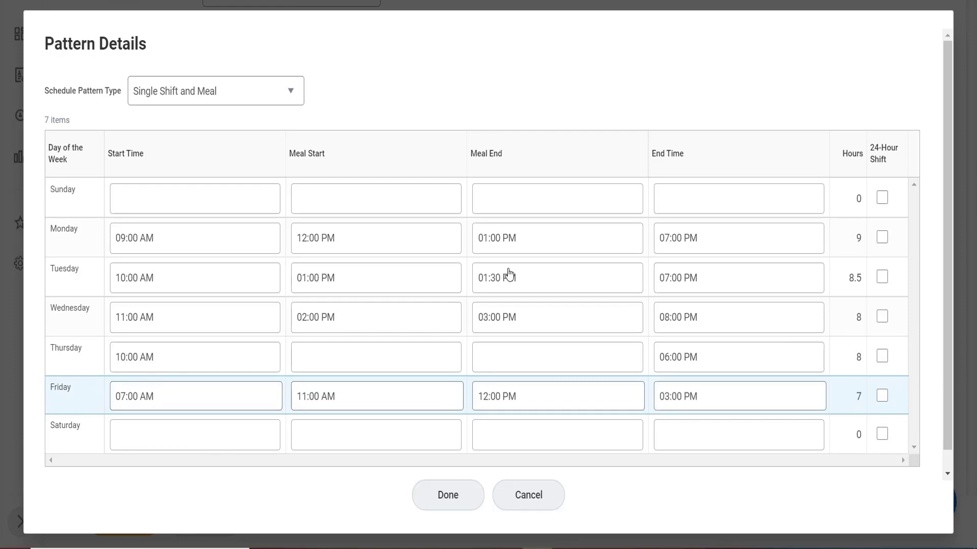
click(481, 397)
click(456, 506)
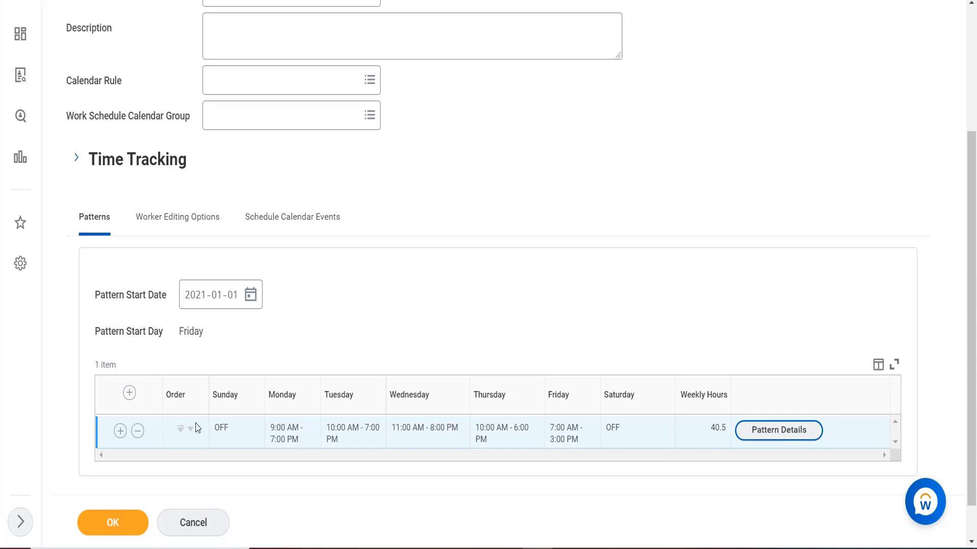
Add a second pattern row and close its empty Pattern Details
click(128, 395)
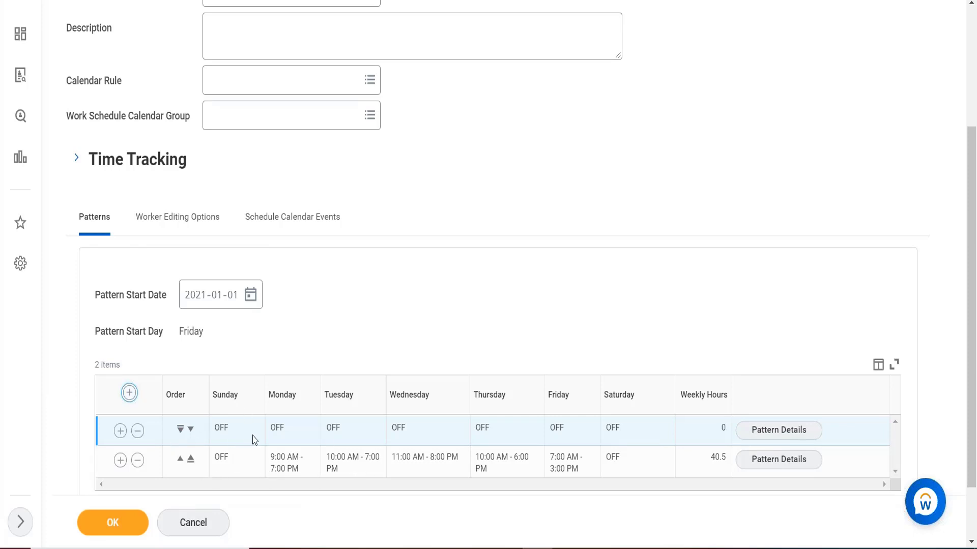
click(758, 433)
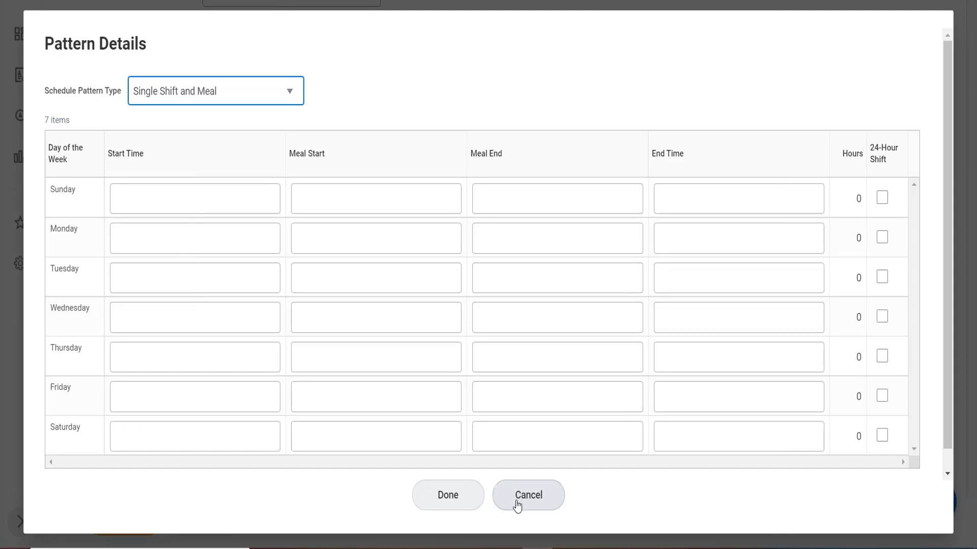
click(434, 494)
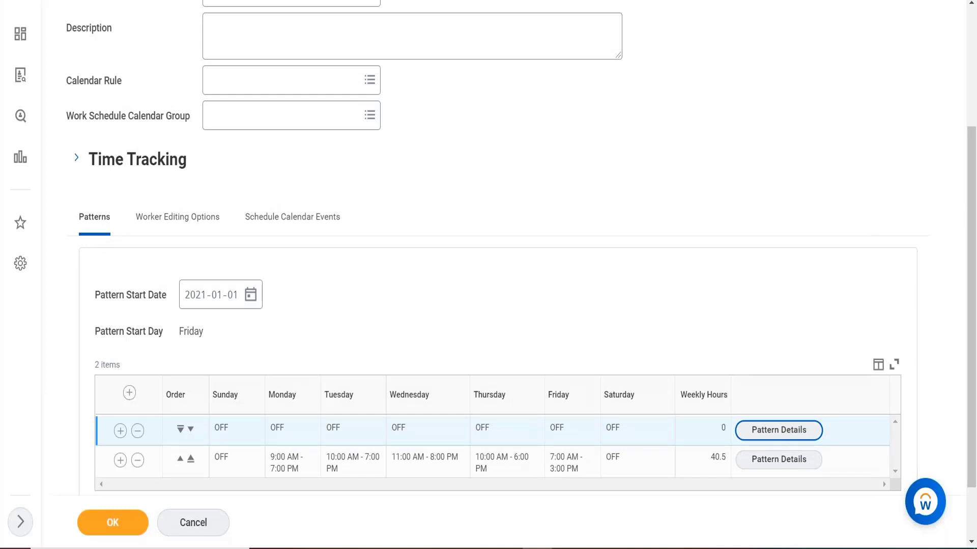
key(XF86AudioLowerVolume)
key(XF86AudioLowerVolume)
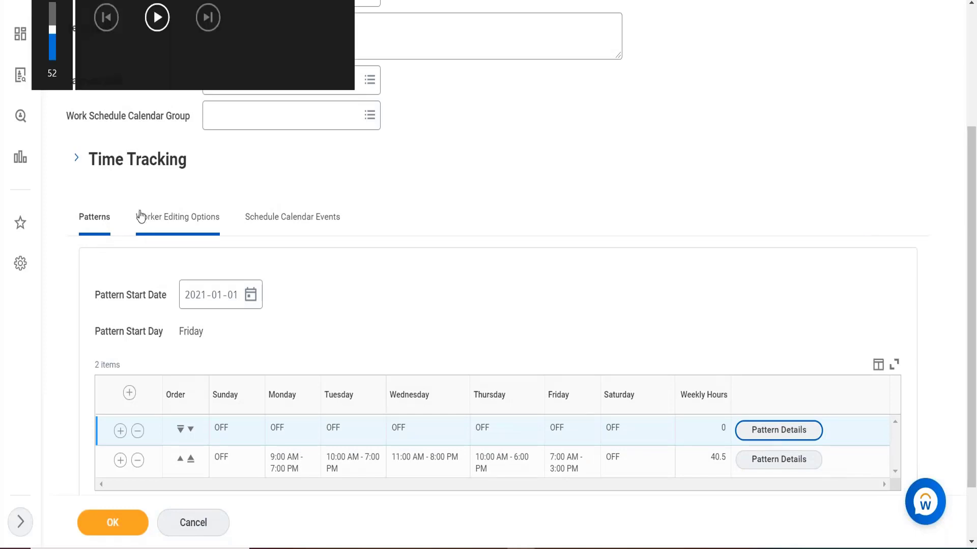
key(XF86AudioLowerVolume)
key(XF86AudioLowerVolume)
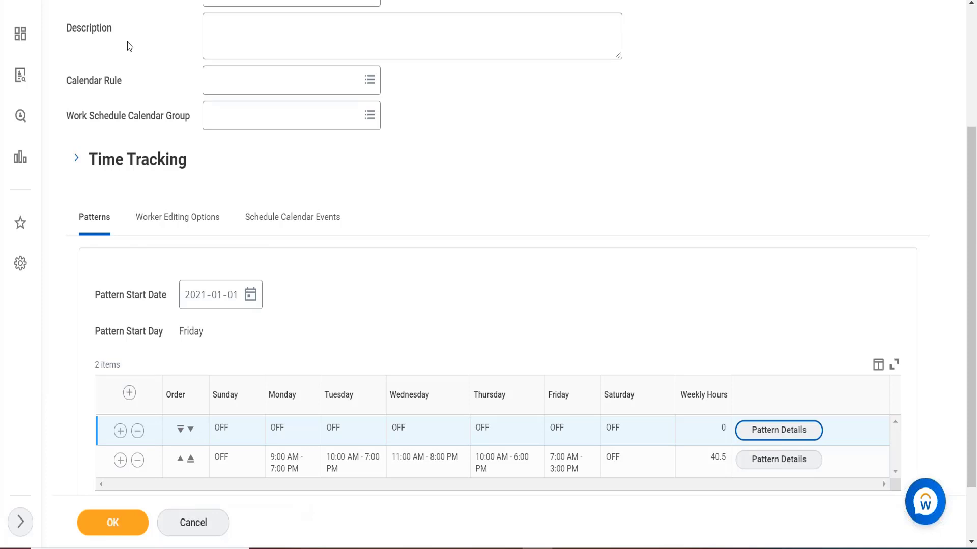
Start a new global search for b and discard the unsaved work schedule calendar
scroll(219, 168, up, 3)
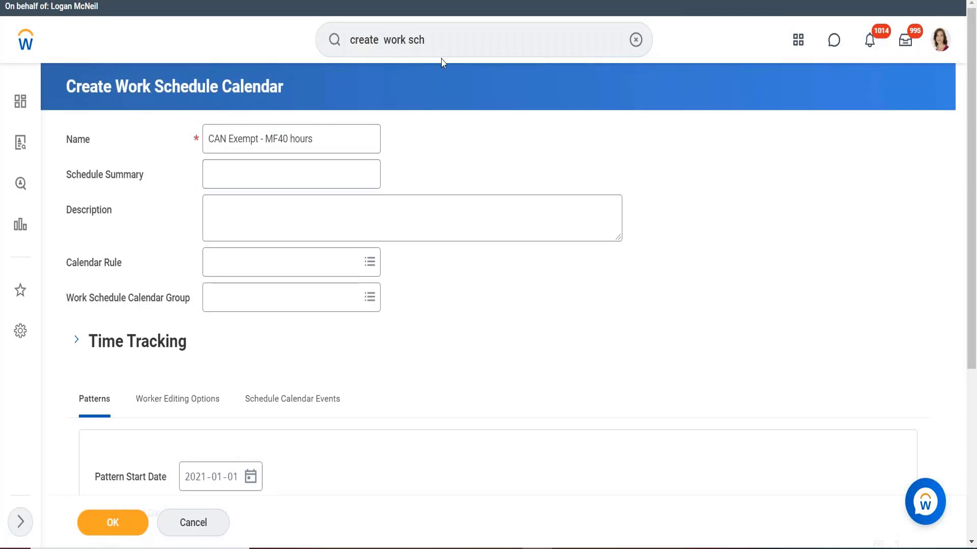
click(424, 40)
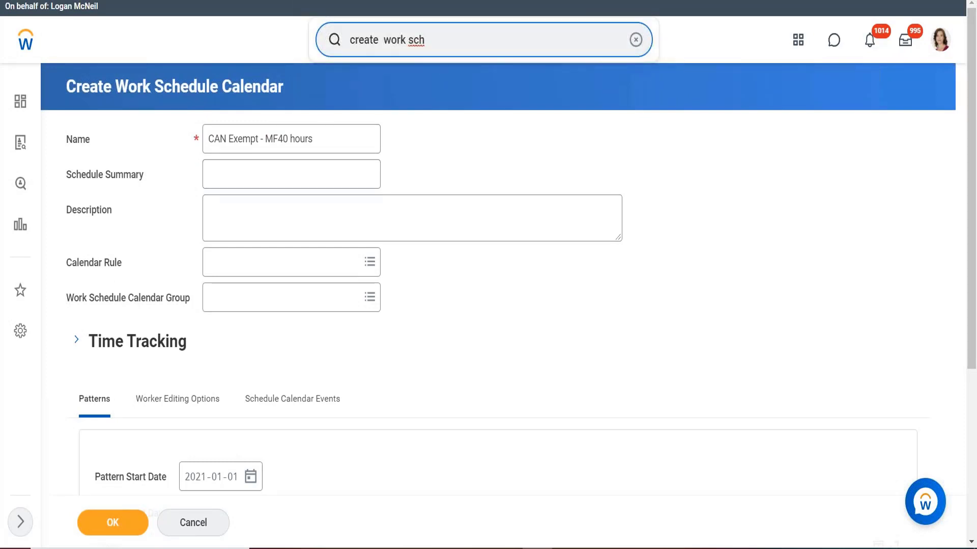
drag(424, 40, 328, 45)
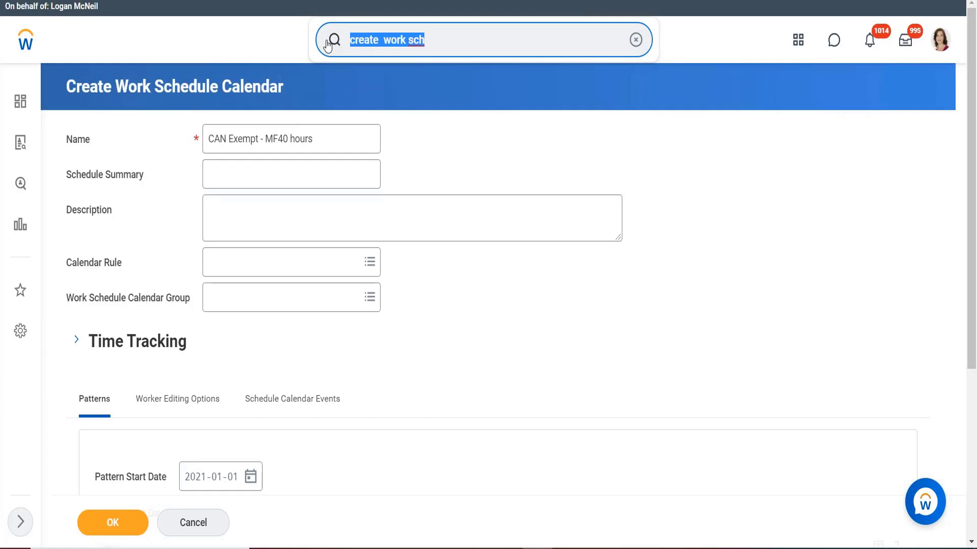
key(BackSpace)
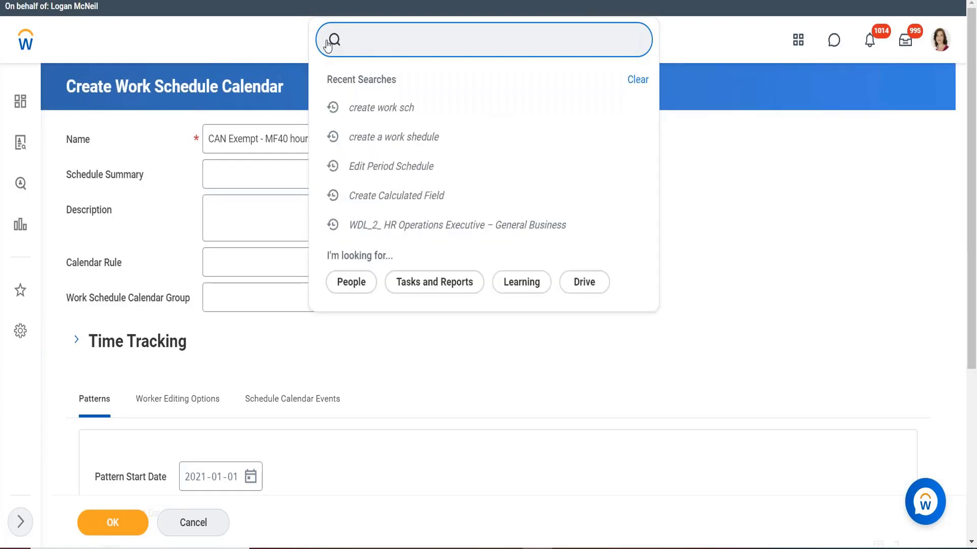
text(b)
key(Return)
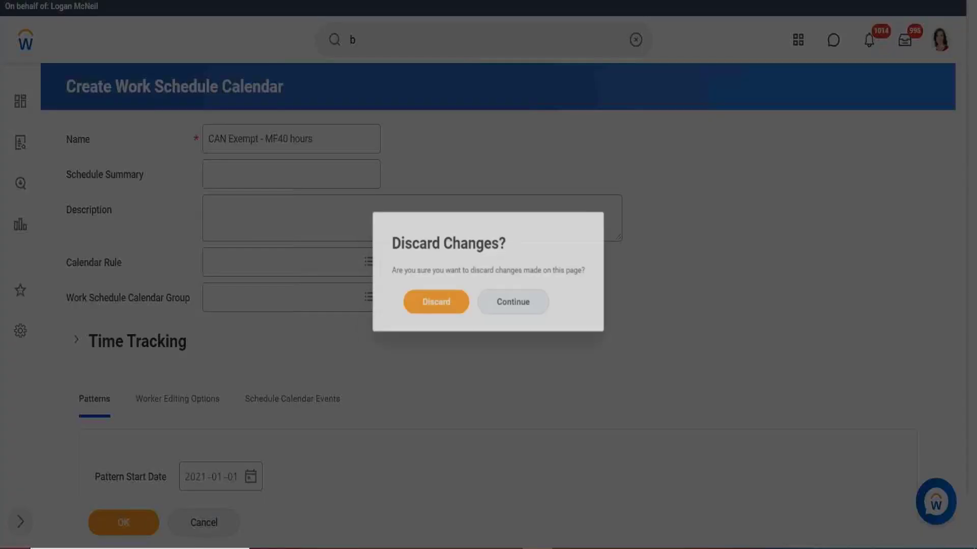
click(419, 318)
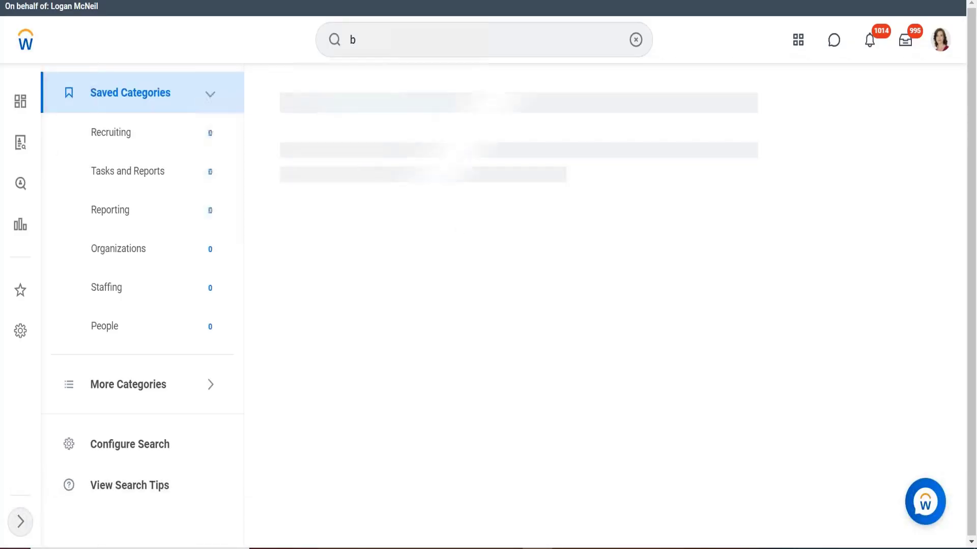
Search for a worker by name and open their profile
click(386, 39)
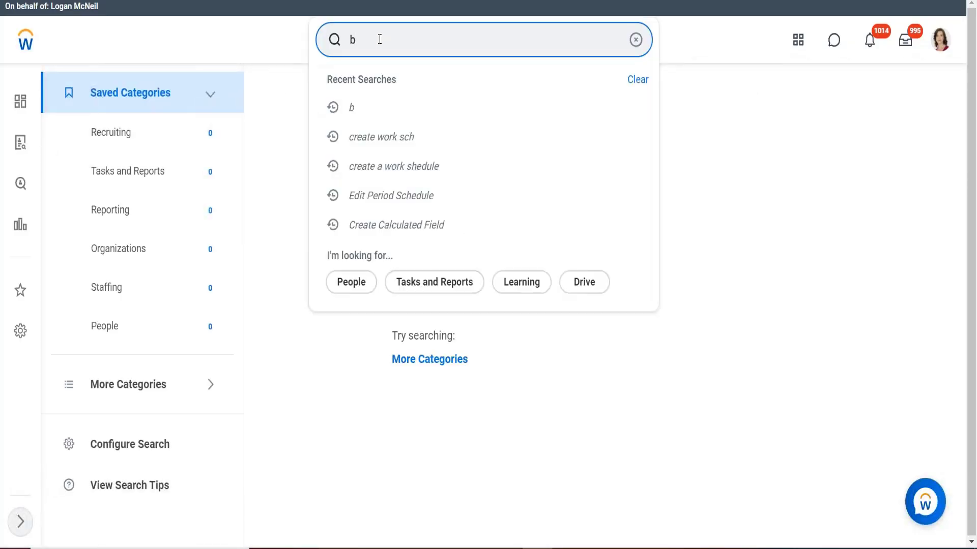
text(etty)
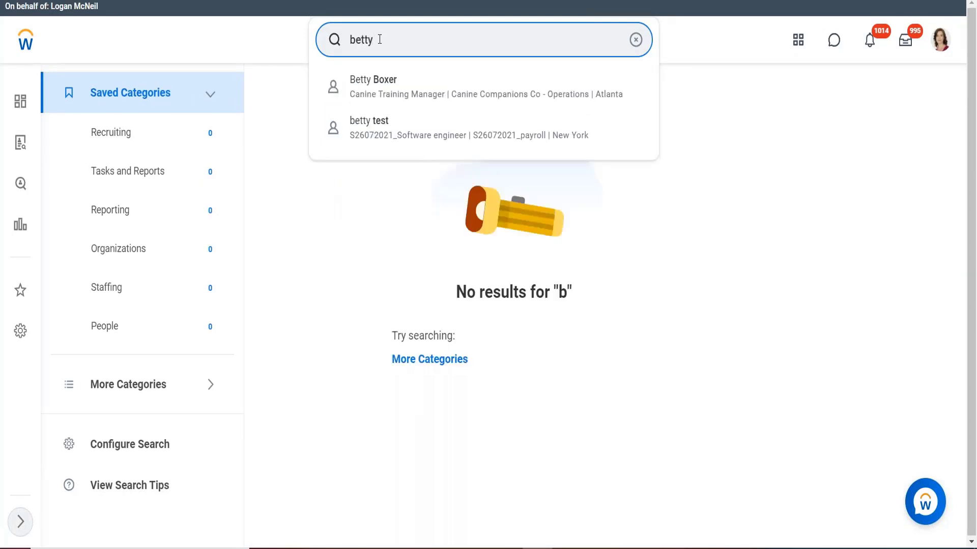
key(Down)
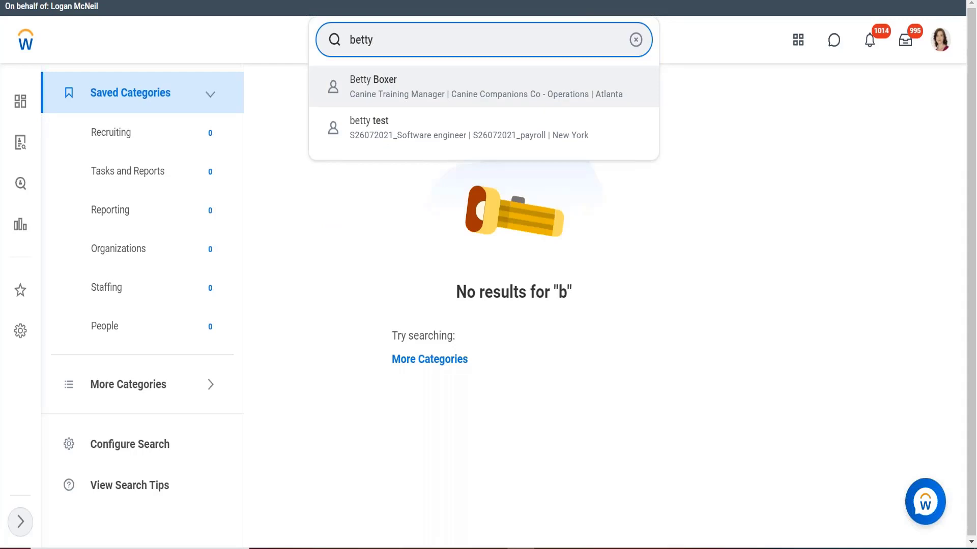
key(BackSpace)
key(BackSpace)
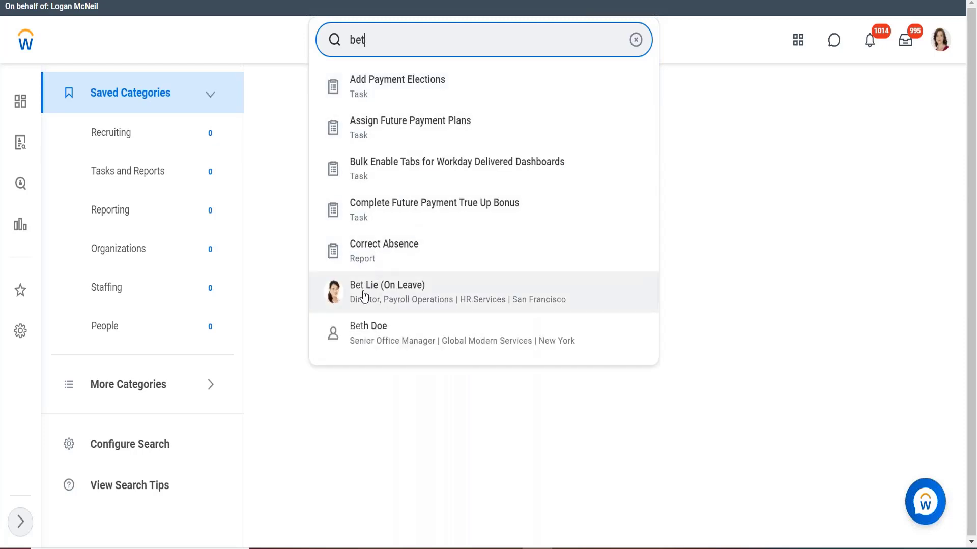
key(Return)
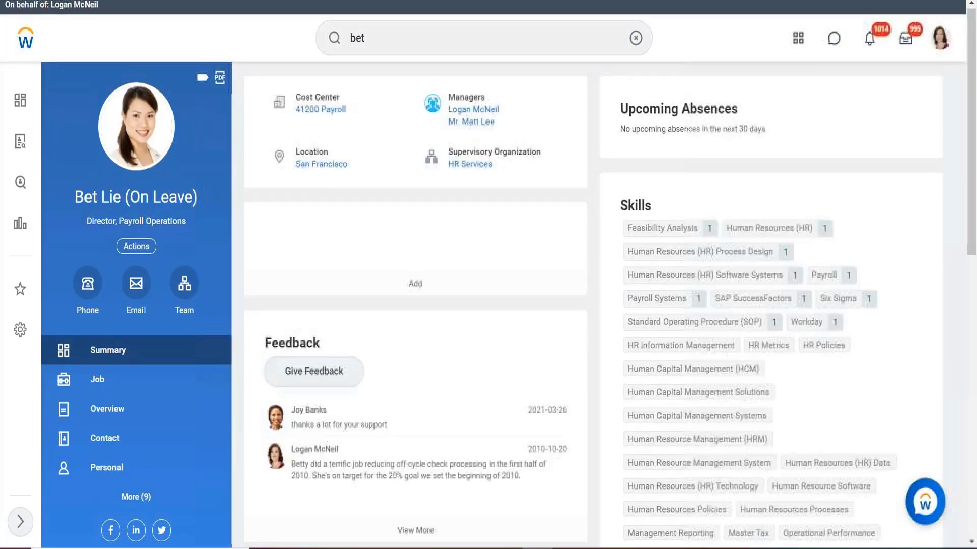
Open the worker's View Schedule for Worker action from Time and Leave in a new tab
click(134, 249)
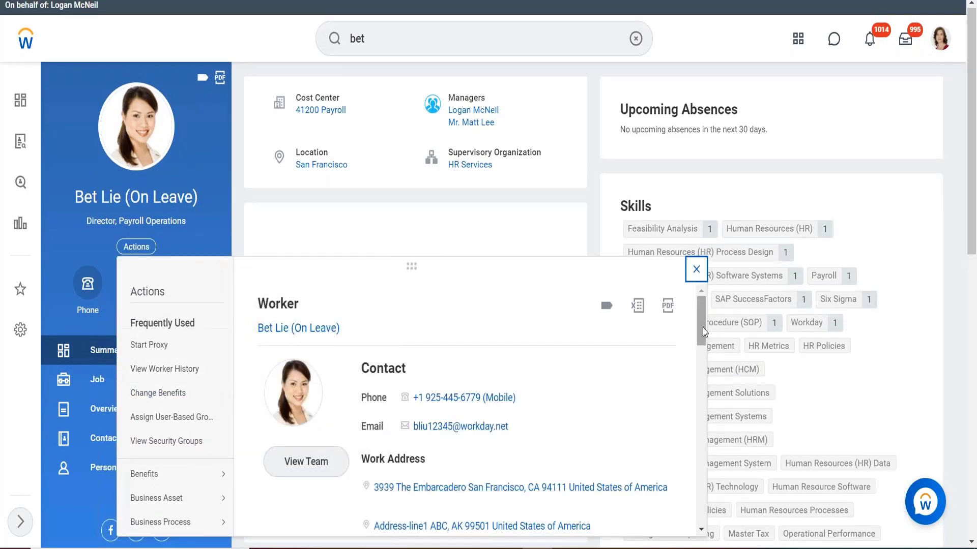
drag(703, 327, 699, 433)
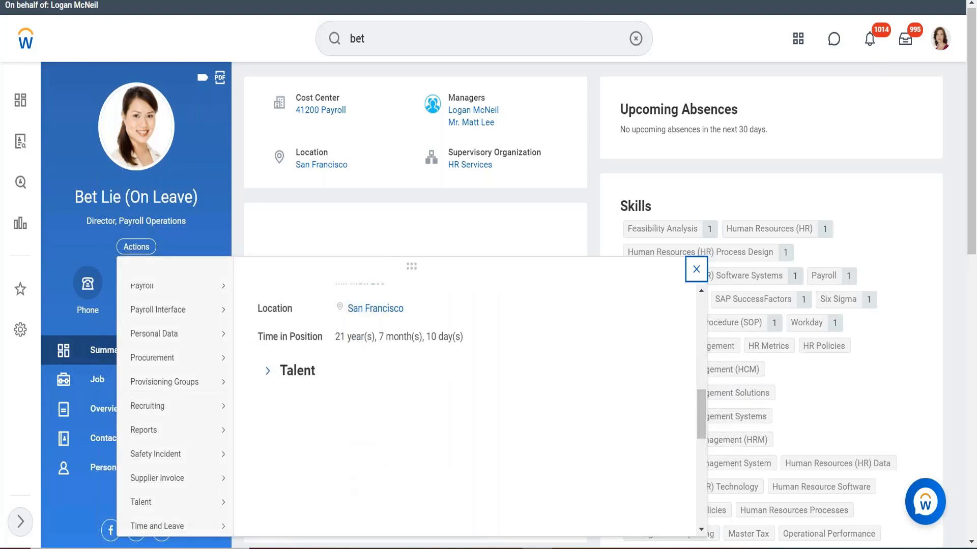
mouse_move(180, 530)
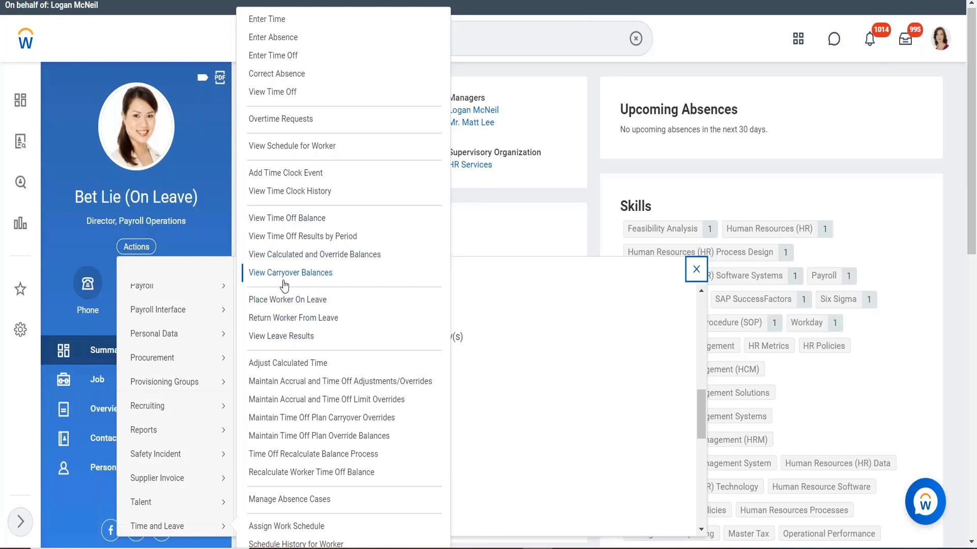
right_click(273, 146)
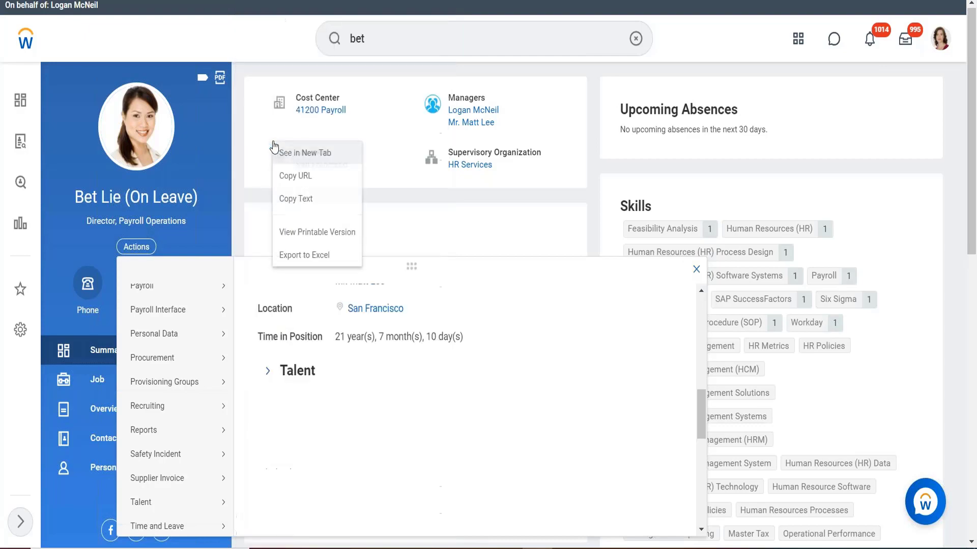
click(305, 155)
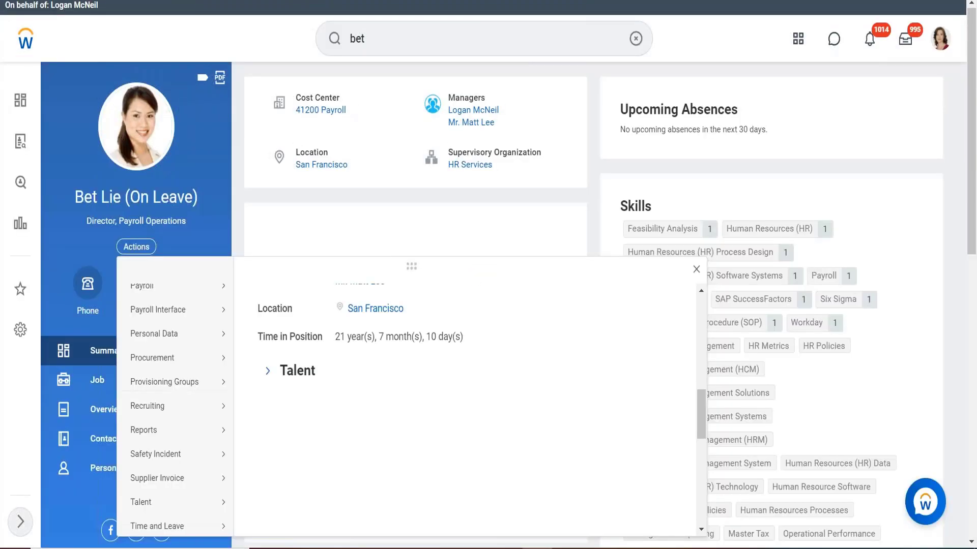
mouse_move(159, 435)
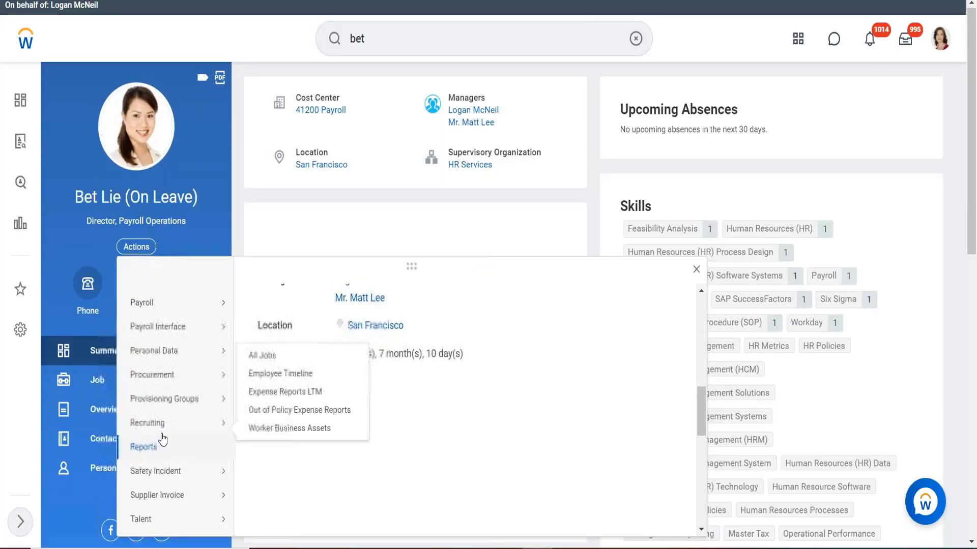
scroll(163, 439, up, 2)
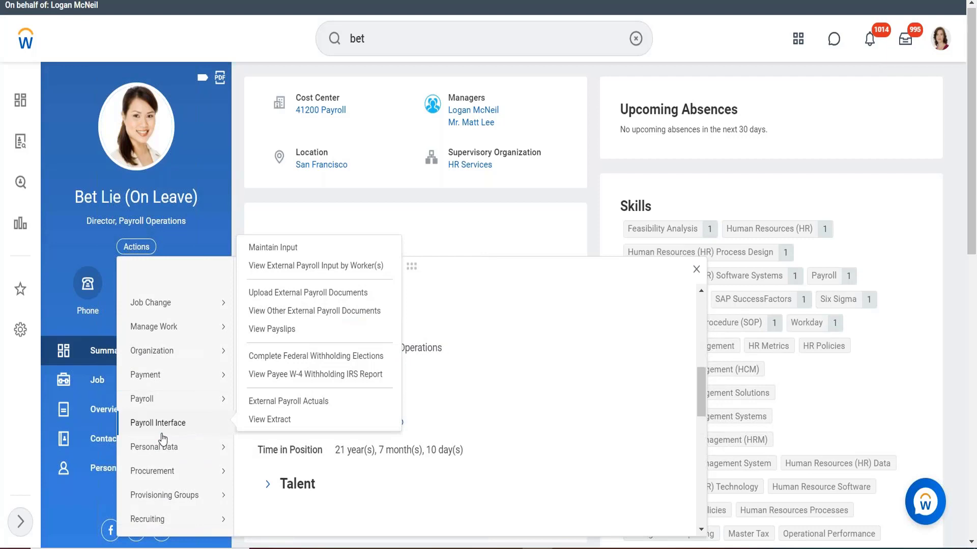
scroll(162, 439, up, 5)
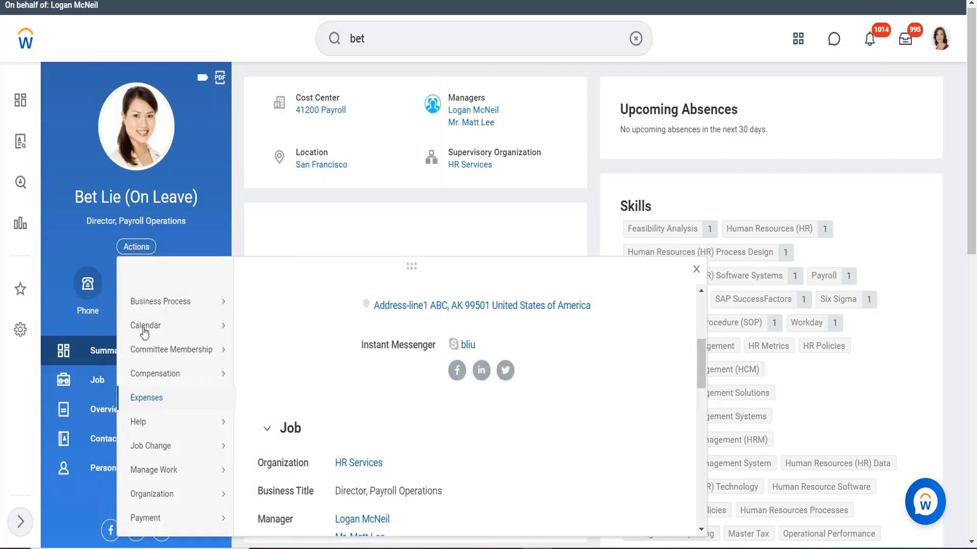
Run View Worker Calendars for the worker in a new tab and confirm both worker dialogs for 2021-08-11
mouse_move(144, 333)
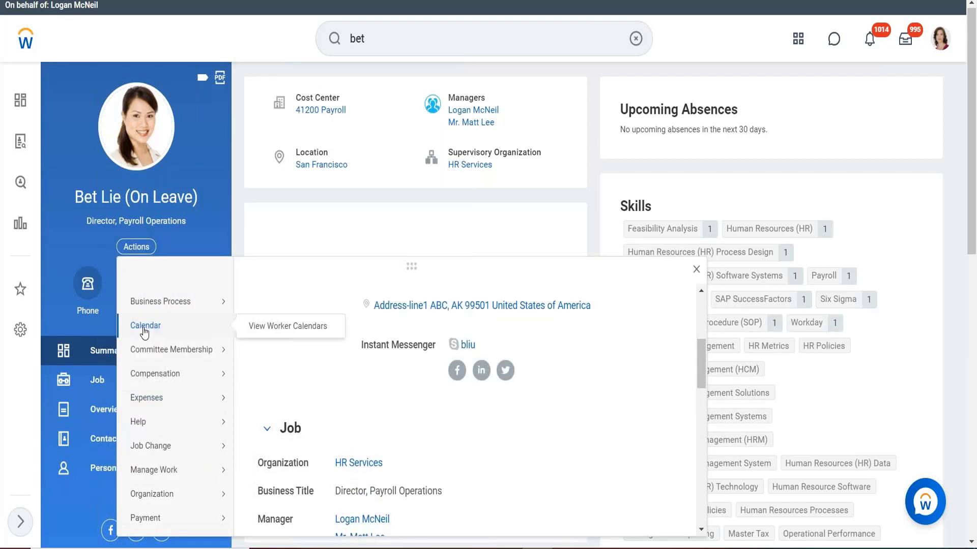
right_click(261, 327)
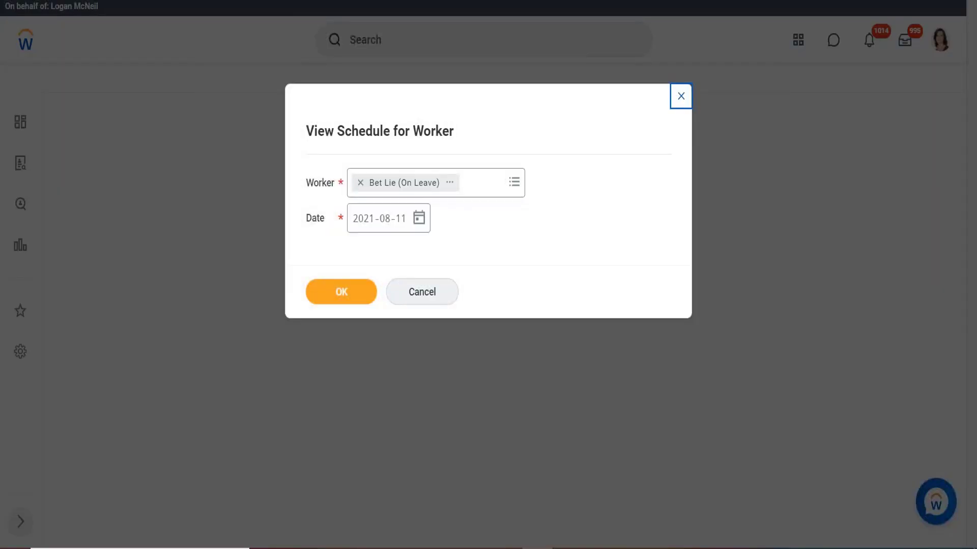
click(333, 300)
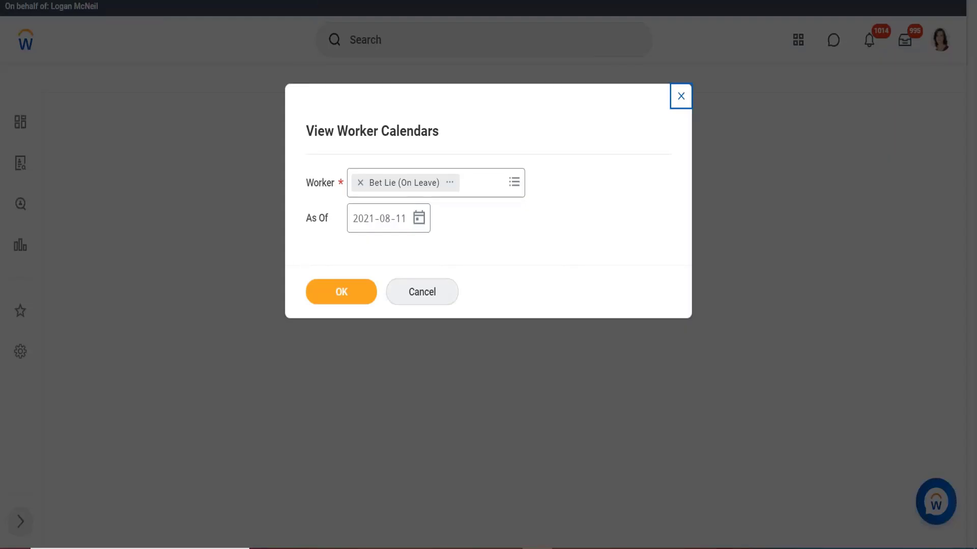
click(342, 290)
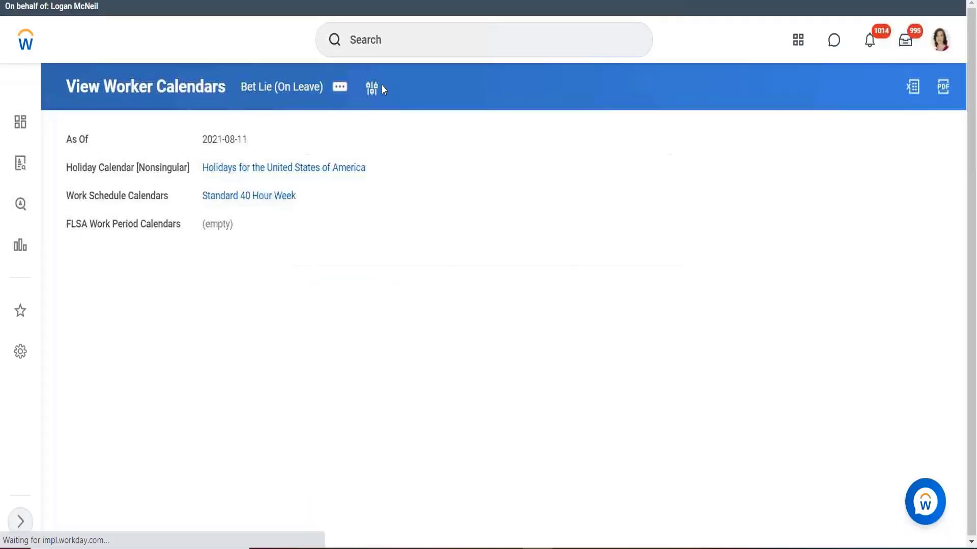
Open the worker's Standard 40 Hour Week work schedule calendar in a new tab
right_click(224, 197)
click(249, 206)
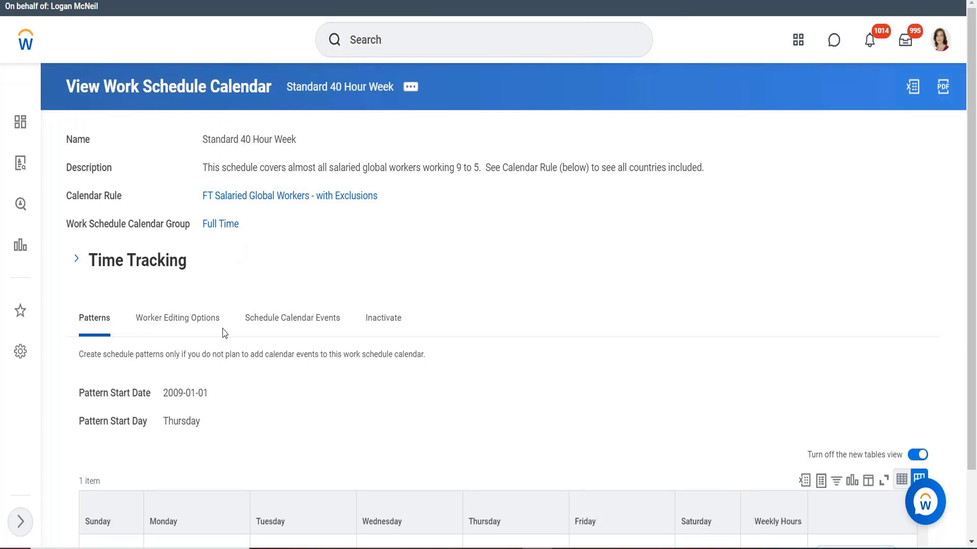
scroll(378, 256, down, 2)
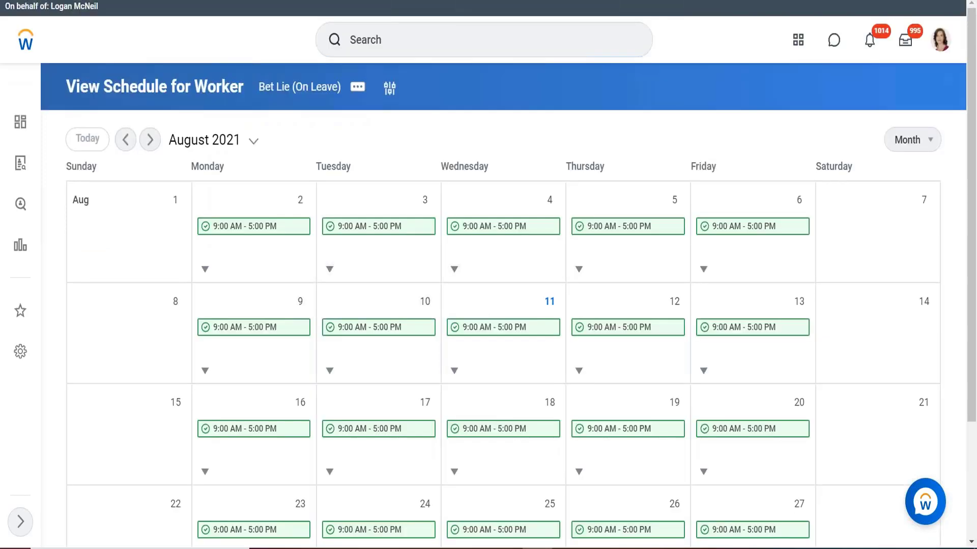
Review the worker's August 2021 schedule shifts in the month calendar
mouse_move(249, 220)
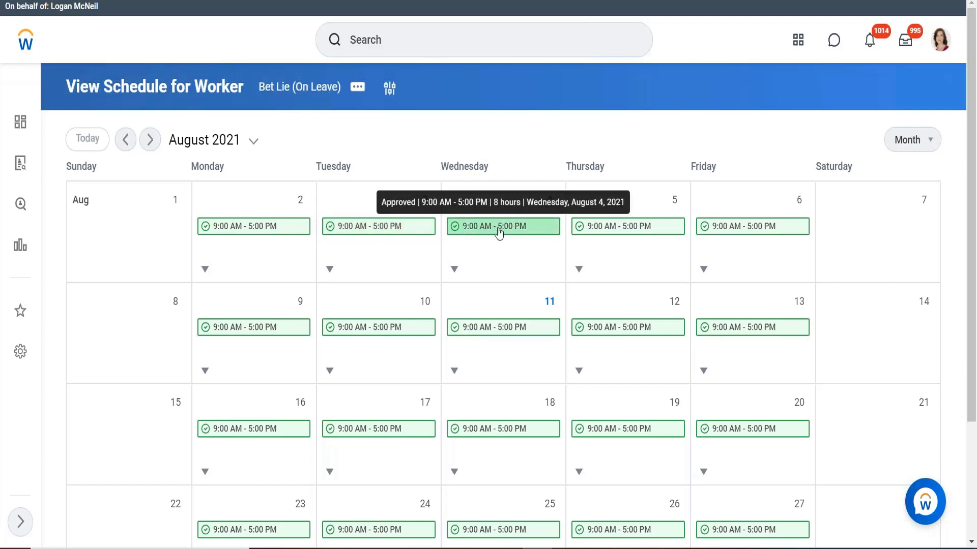
scroll(595, 333, down, 2)
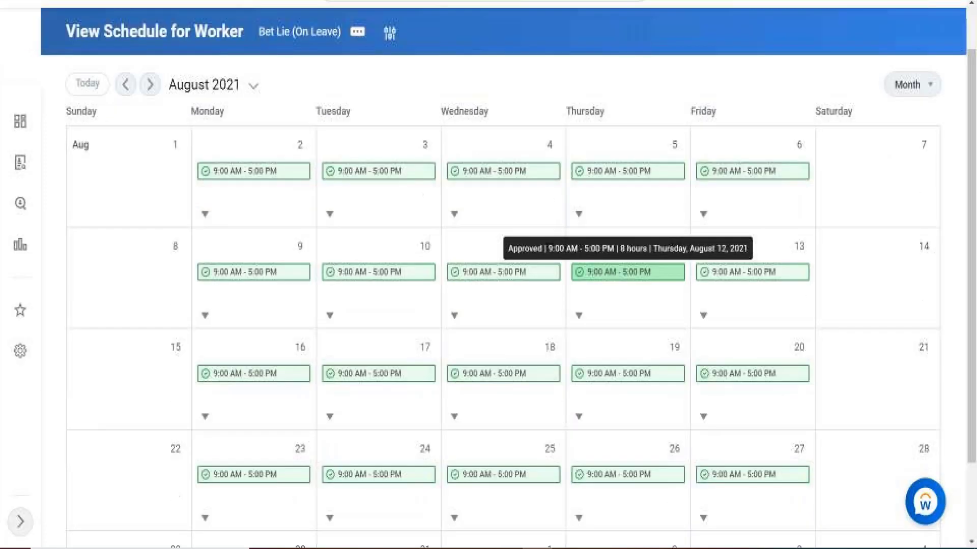
scroll(595, 326, down, 1)
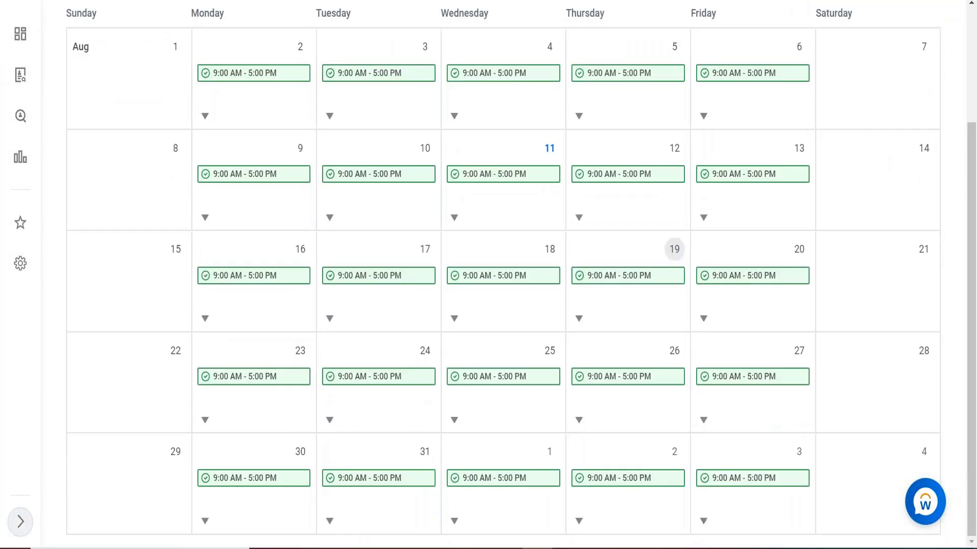
scroll(595, 330, up, 3)
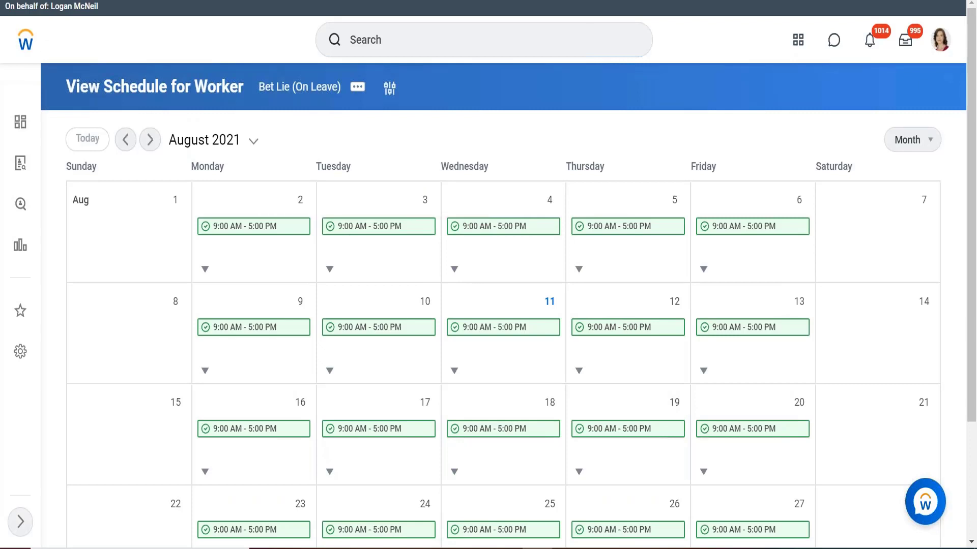
Open the Standard 40 Hour Week work schedule calendar and start editing it
click(213, 1)
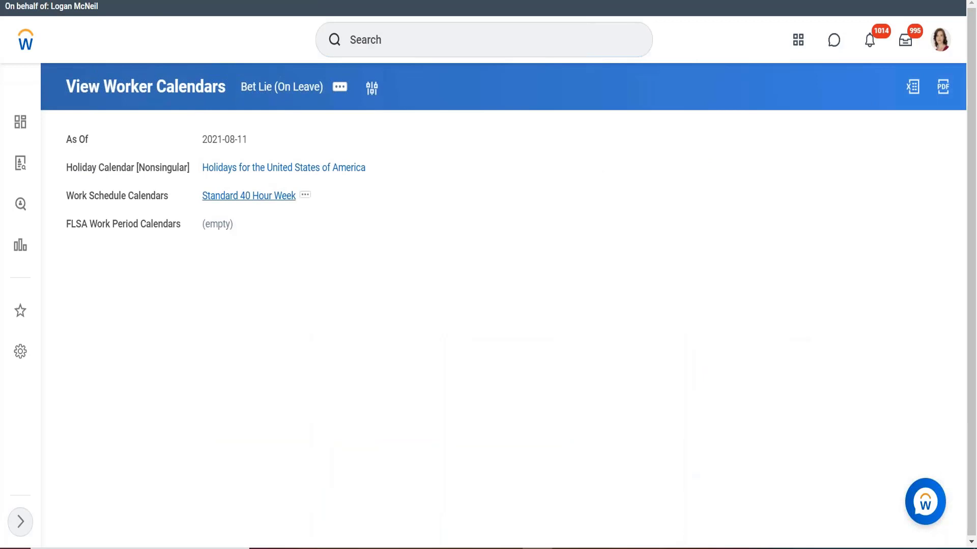
click(249, 195)
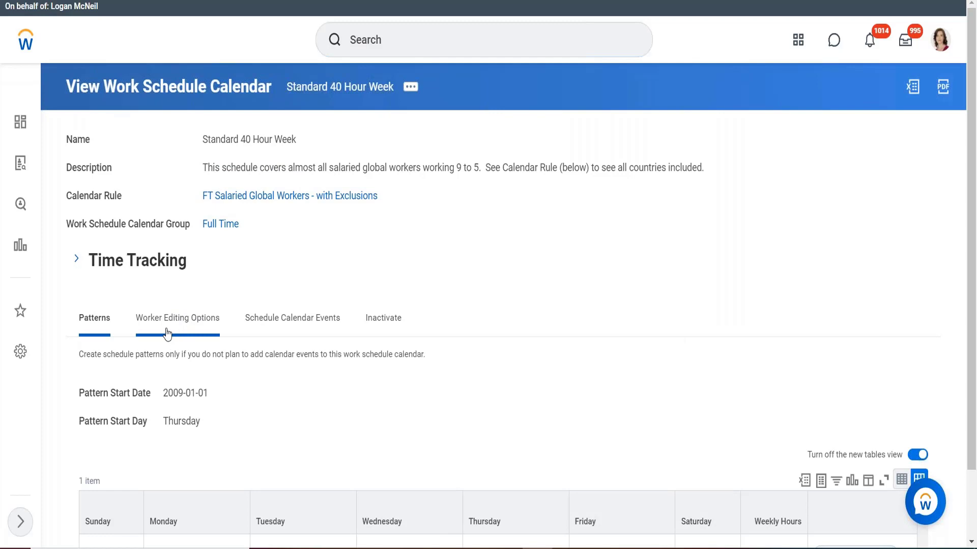
click(411, 91)
mouse_move(509, 142)
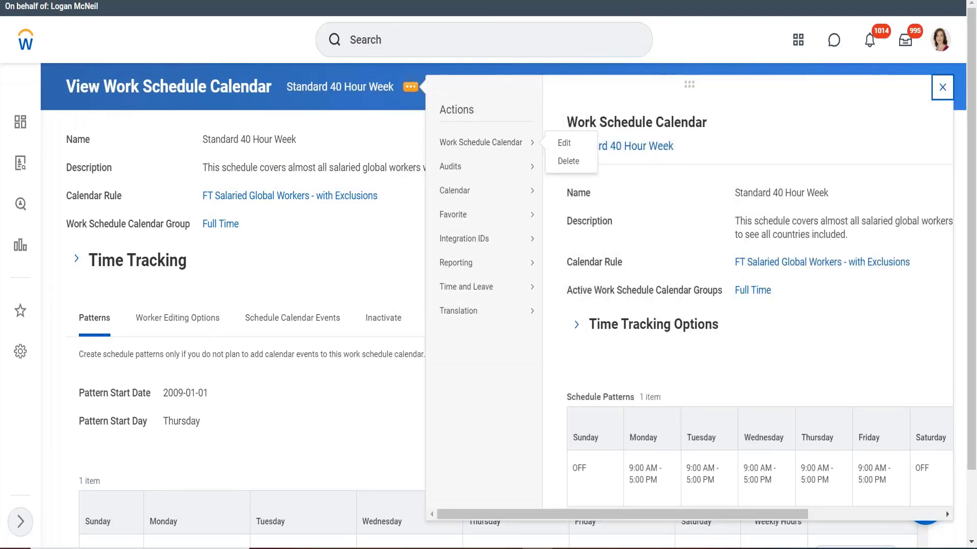
click(564, 143)
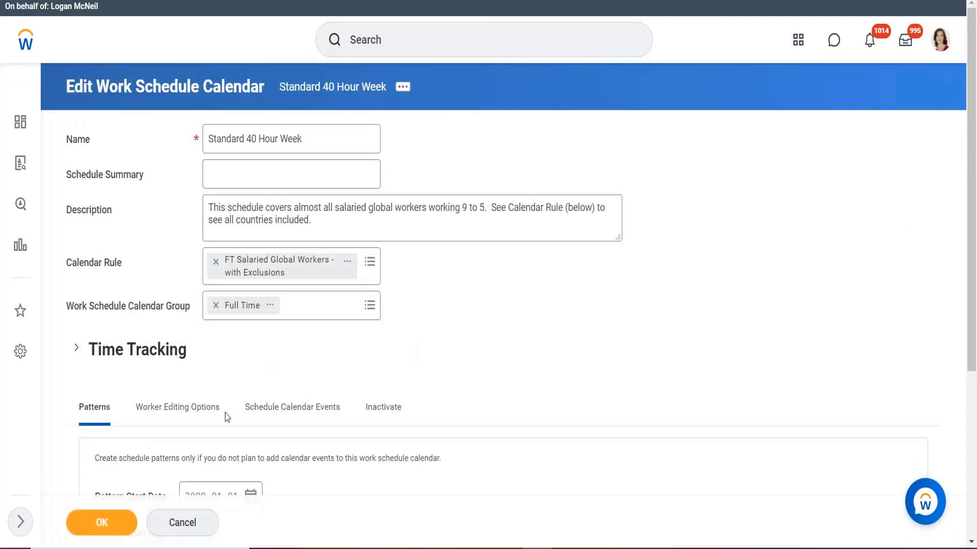
In the calendar's Worker Editing Options, enable worker editing options and hours restrictions
click(203, 409)
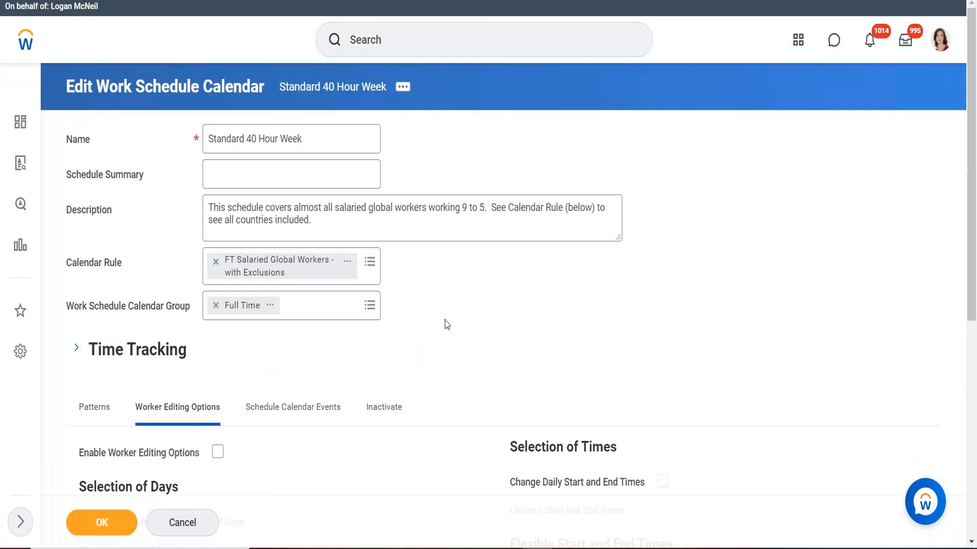
scroll(447, 324, down, 3)
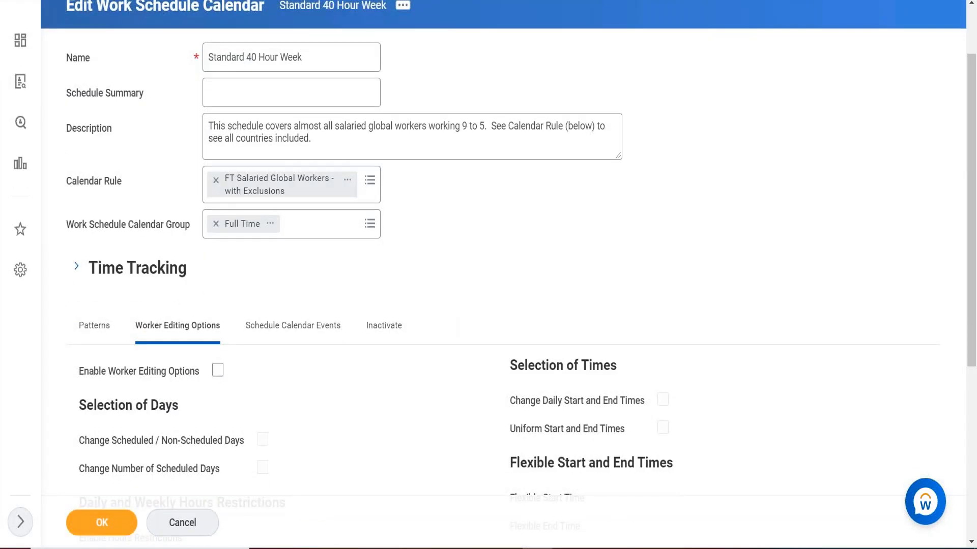
click(217, 370)
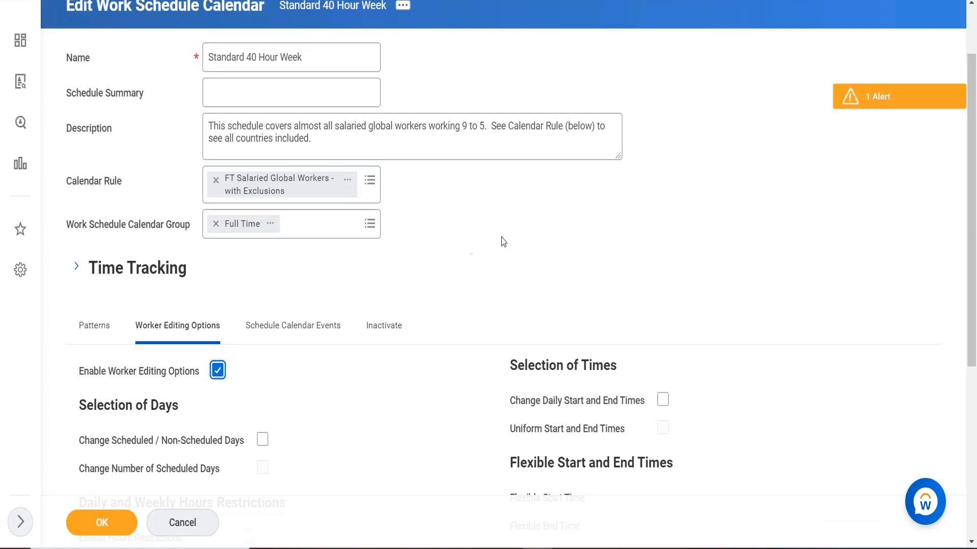
scroll(502, 242, down, 1)
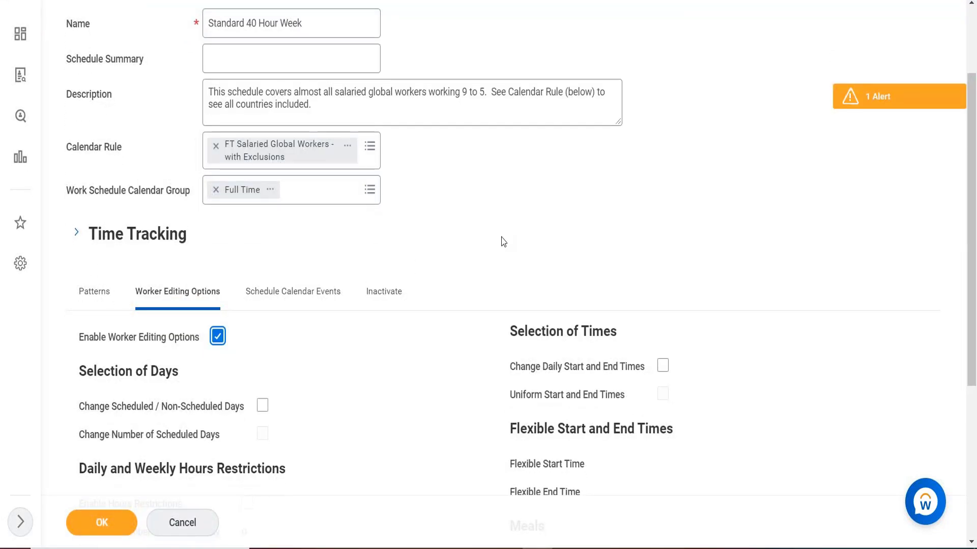
scroll(501, 240, down, 1)
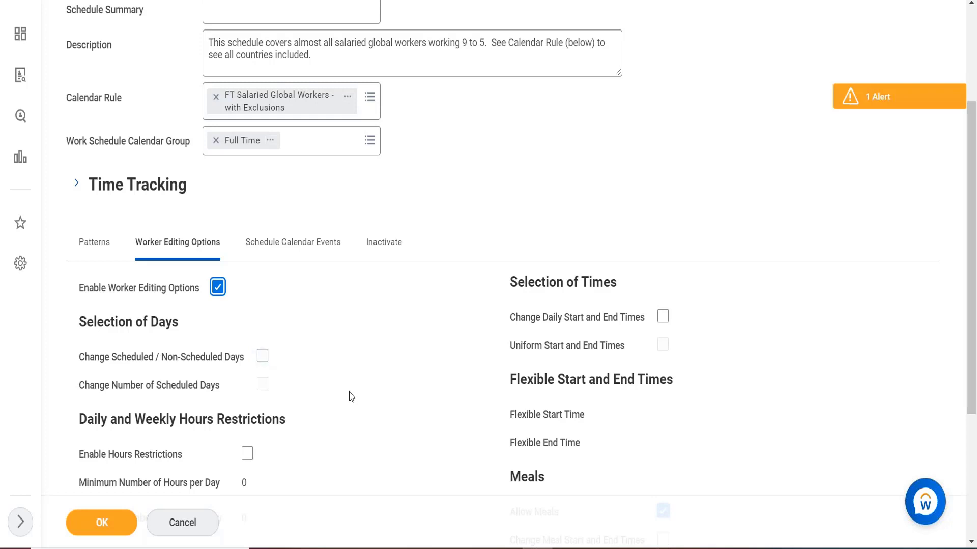
scroll(352, 412, down, 1)
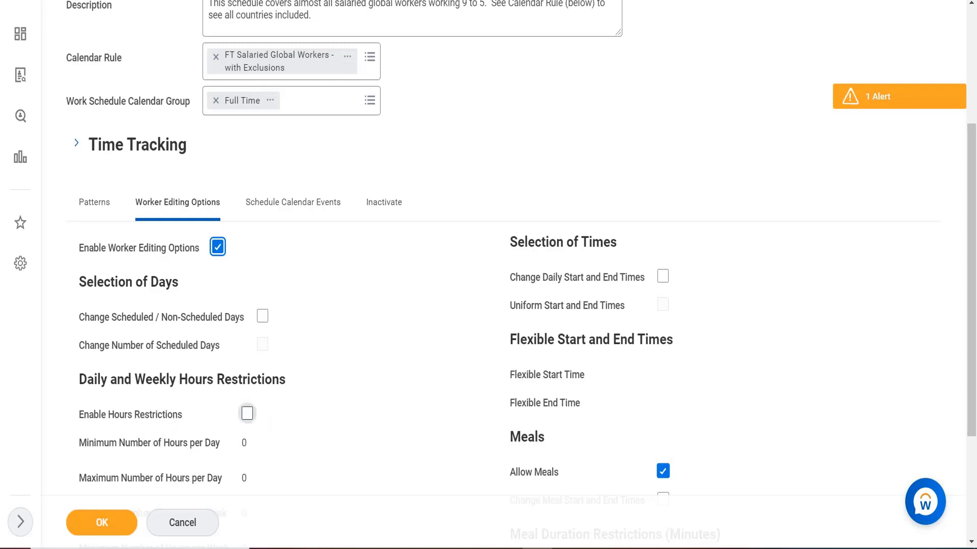
click(247, 413)
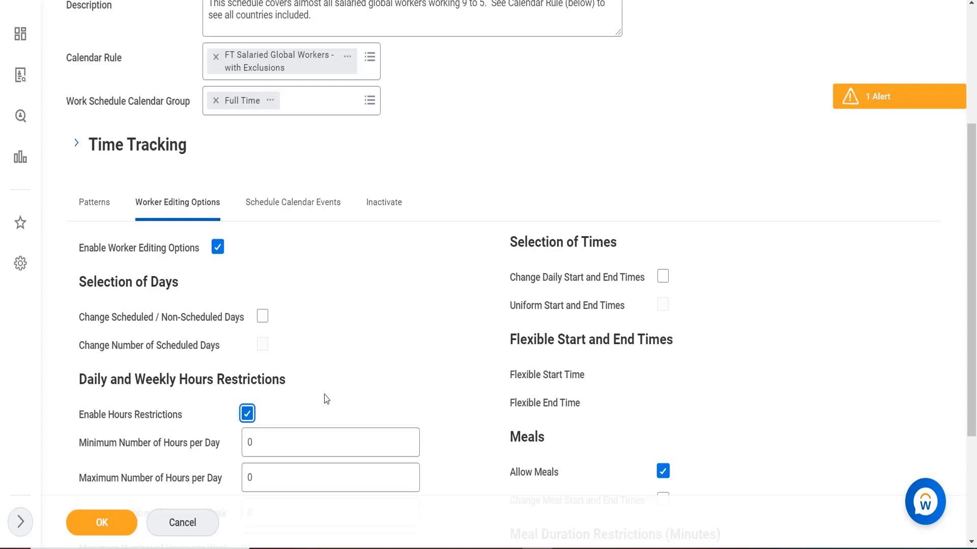
Allow workers to change daily start and end times and meal start and end times
scroll(326, 399, down, 1)
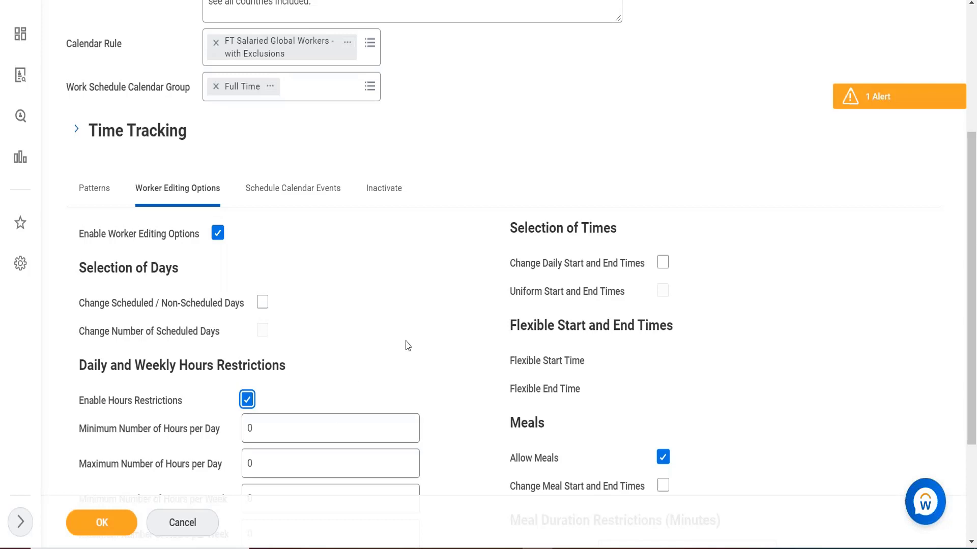
scroll(407, 346, down, 1)
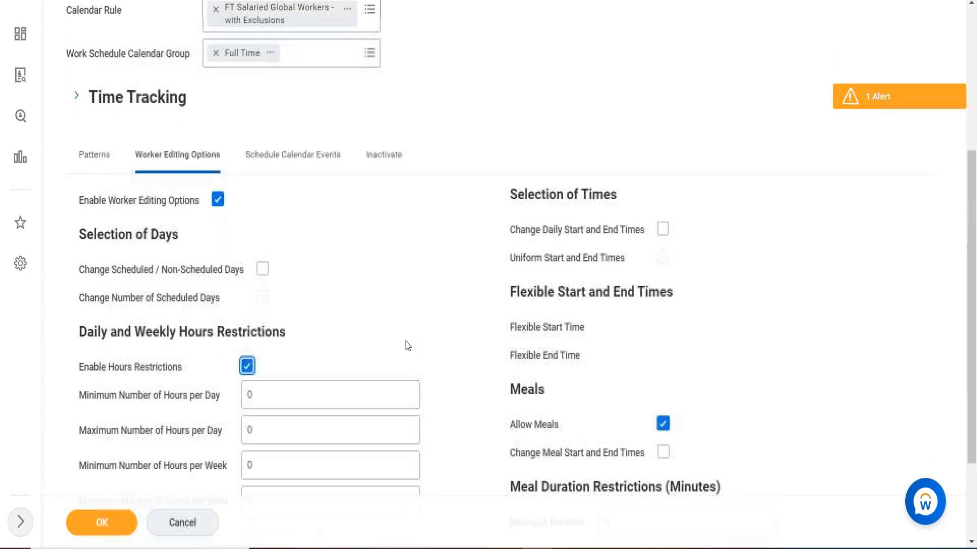
scroll(408, 346, down, 2)
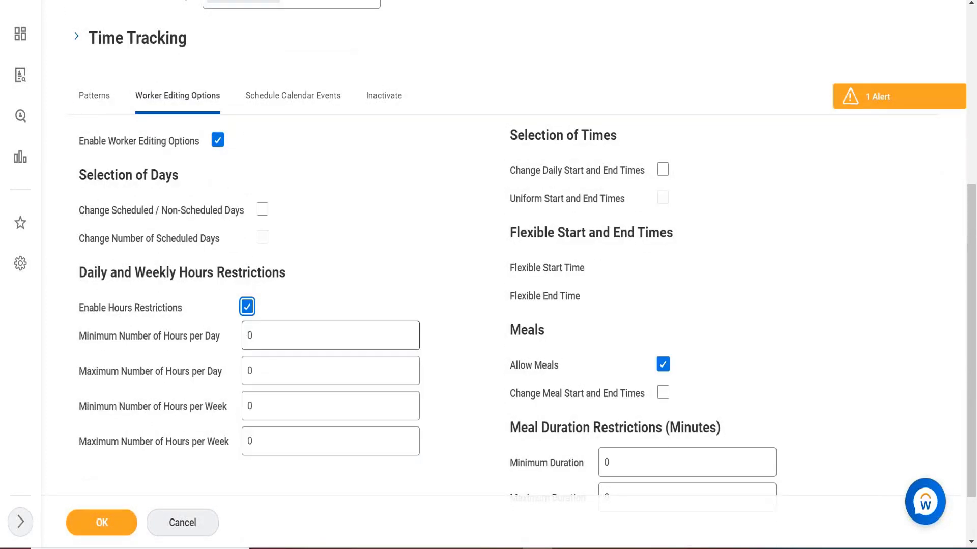
key(XF86AudioRaiseVolume)
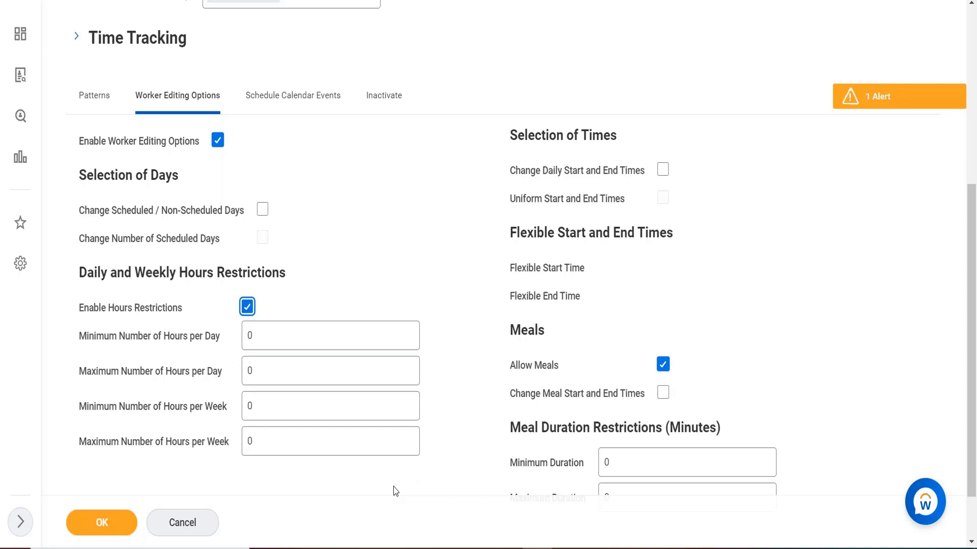
click(662, 169)
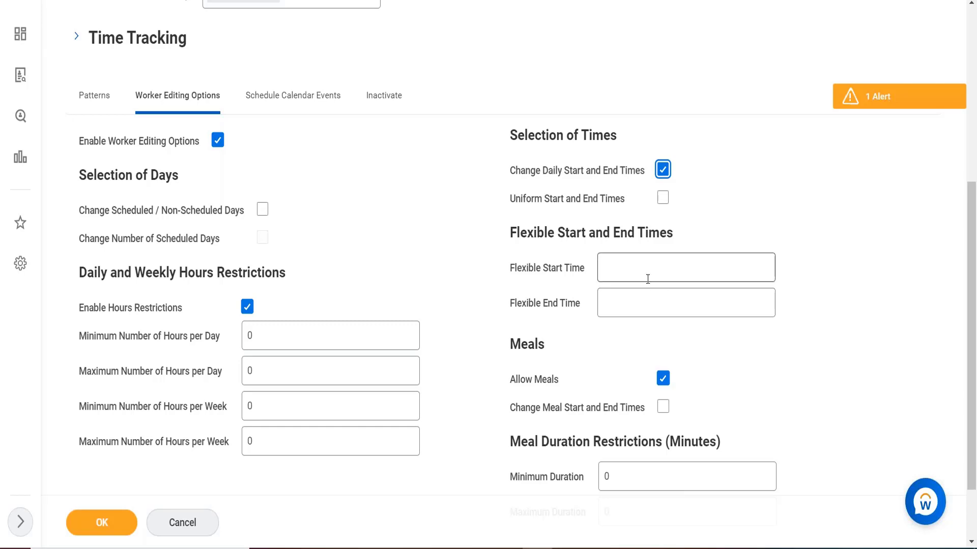
click(662, 415)
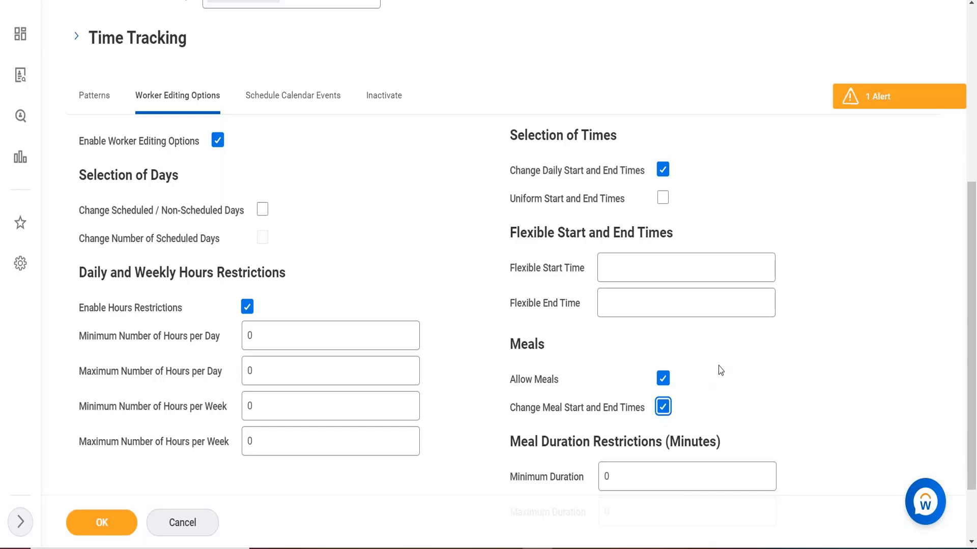
Turn off Enable Worker Editing Options for the calendar
scroll(721, 371, down, 1)
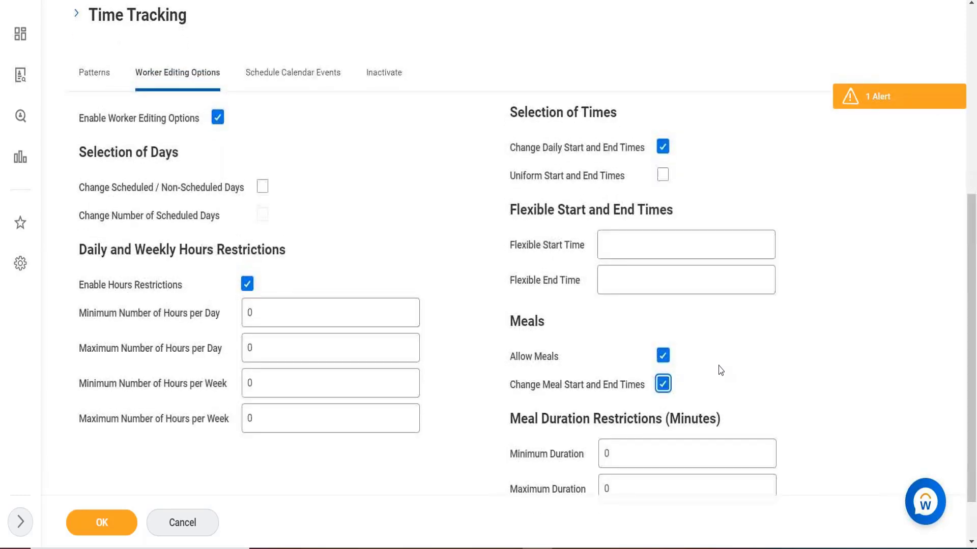
scroll(720, 370, up, 3)
scroll(720, 370, down, 2)
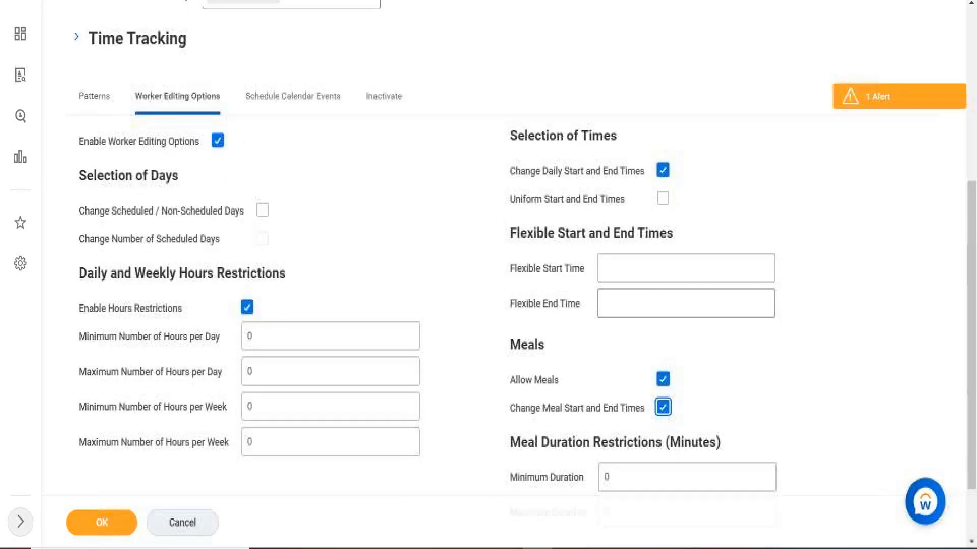
scroll(678, 490, down, 3)
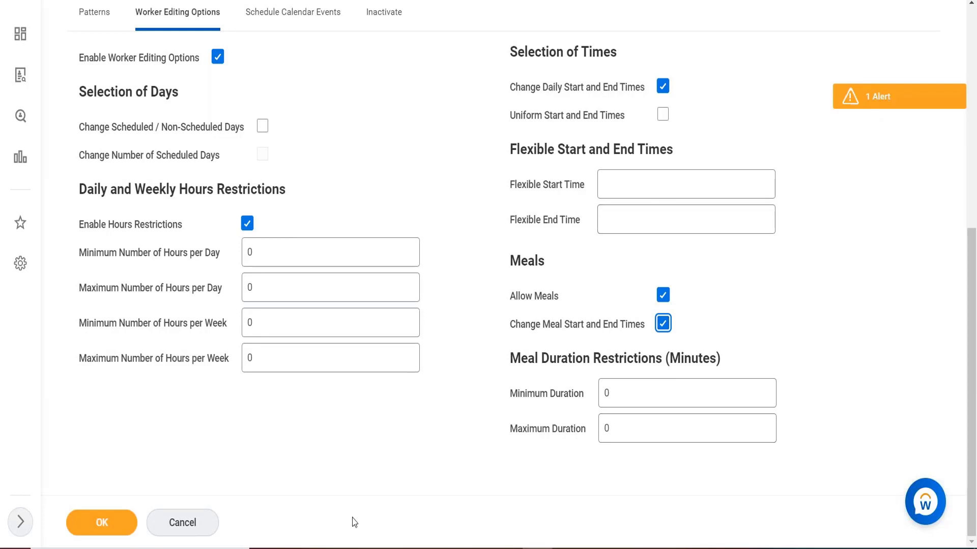
click(217, 57)
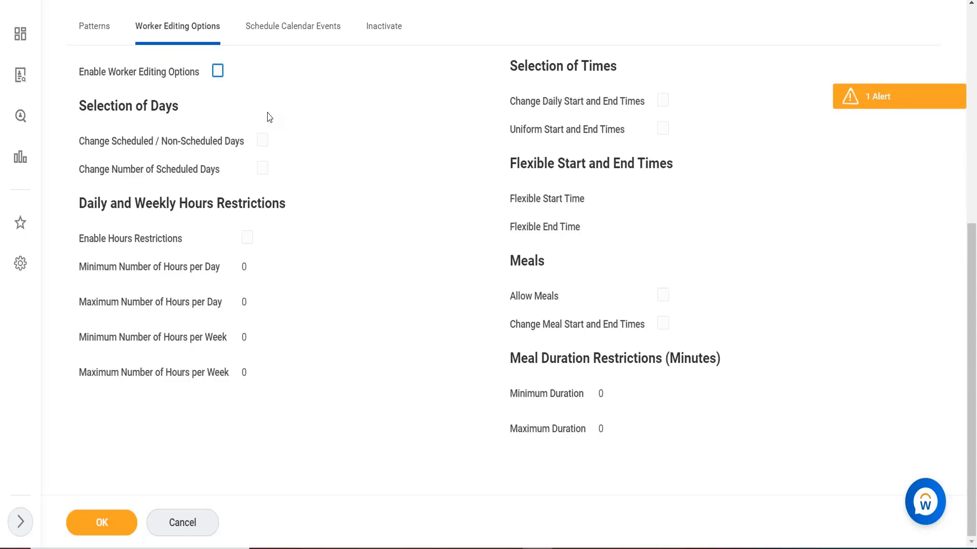
Examine the calendar's Schedule Calendar Events and Worker Editing Options sections
drag(267, 113, 280, 36)
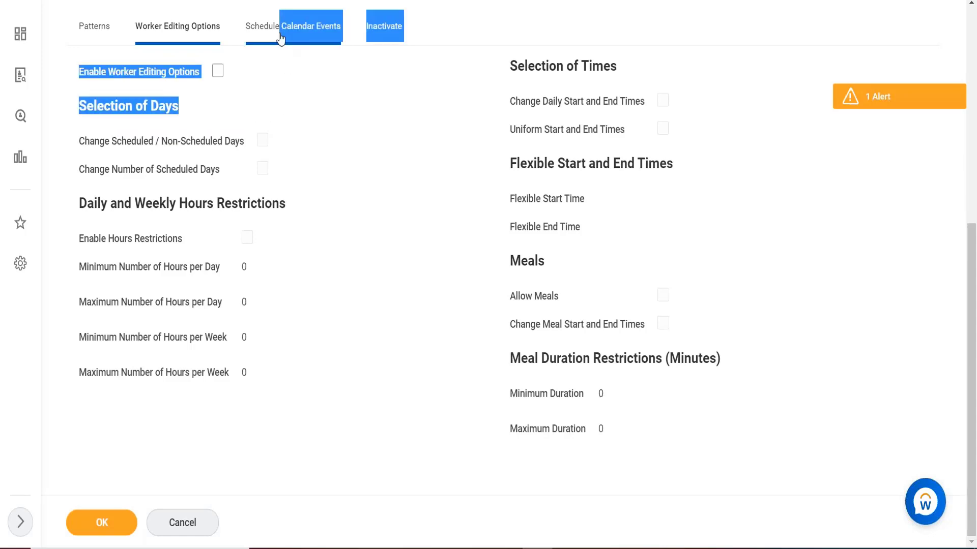
click(281, 37)
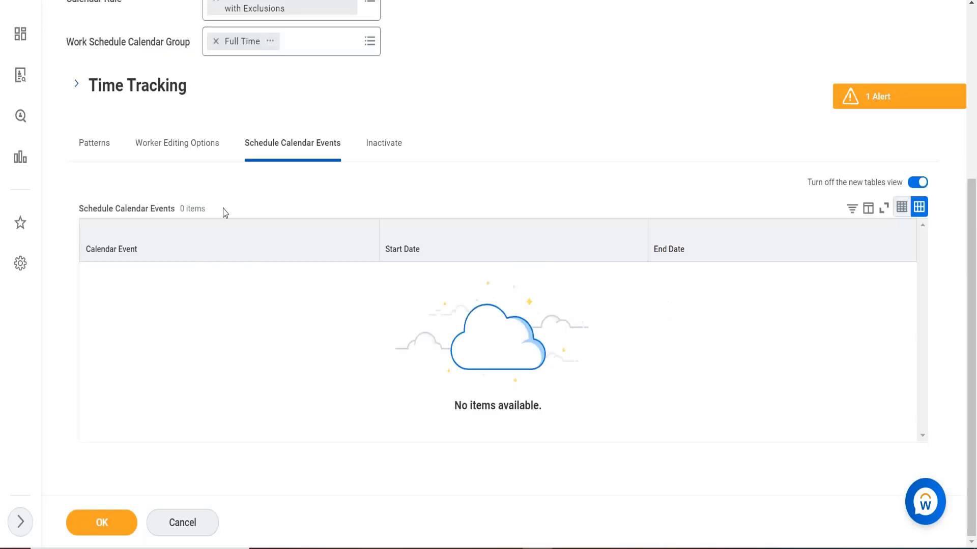
click(182, 144)
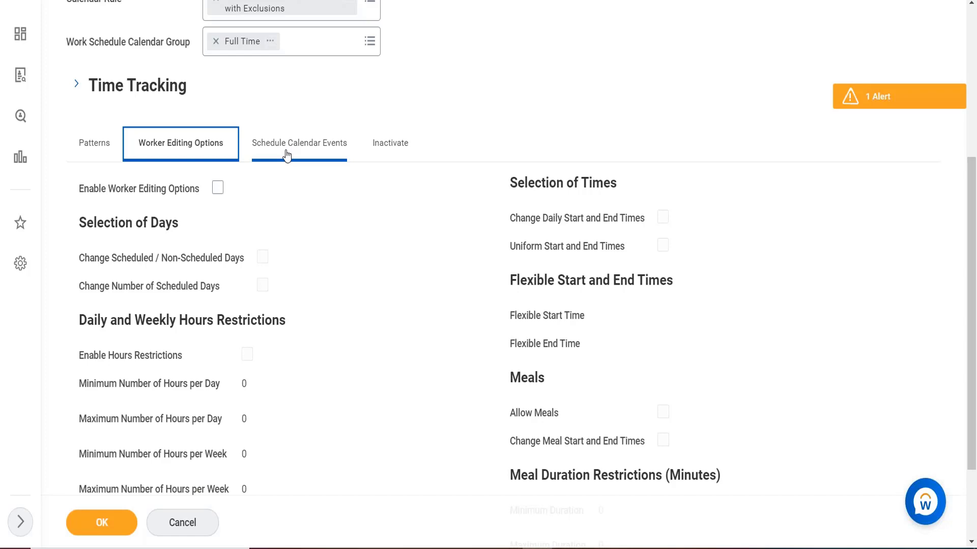
click(287, 155)
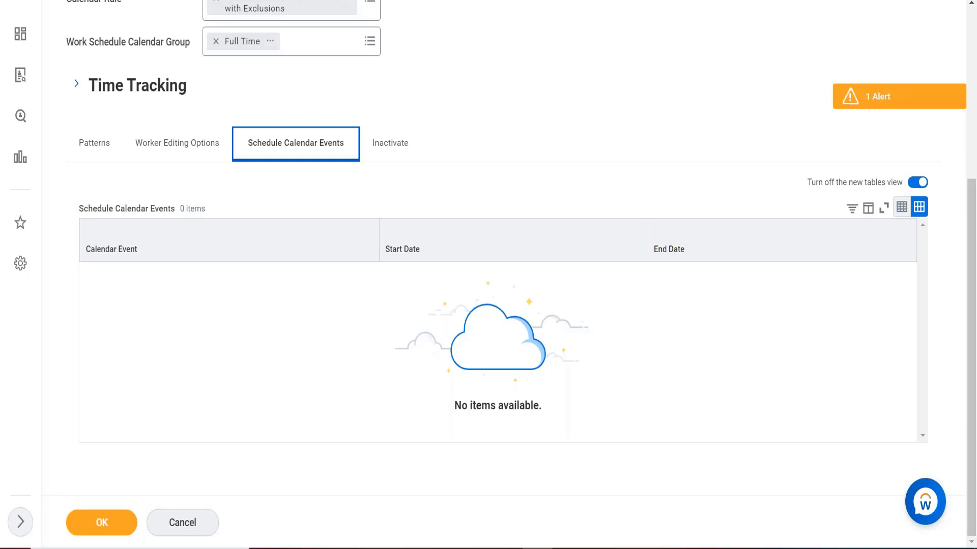
Cancel editing the calendar and discard the changes
right_click(197, 286)
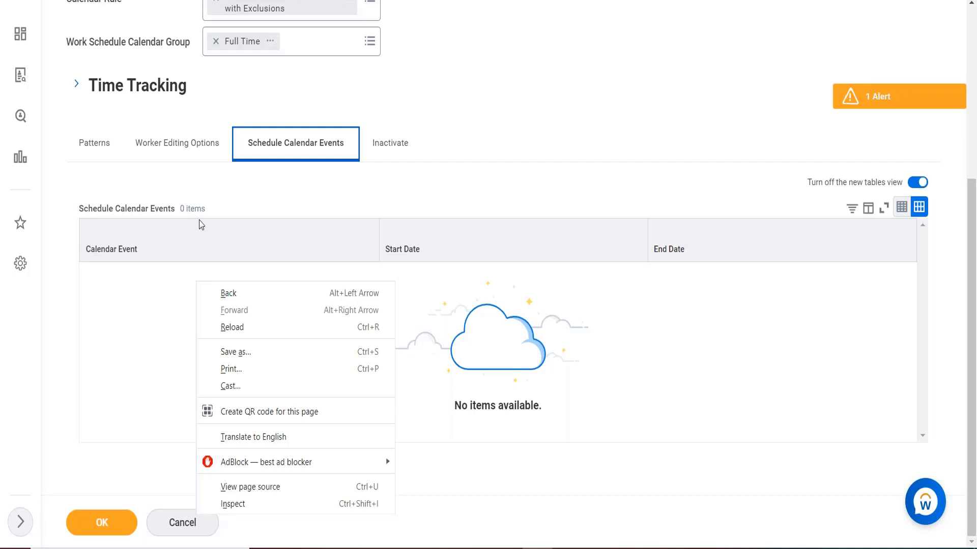
click(100, 152)
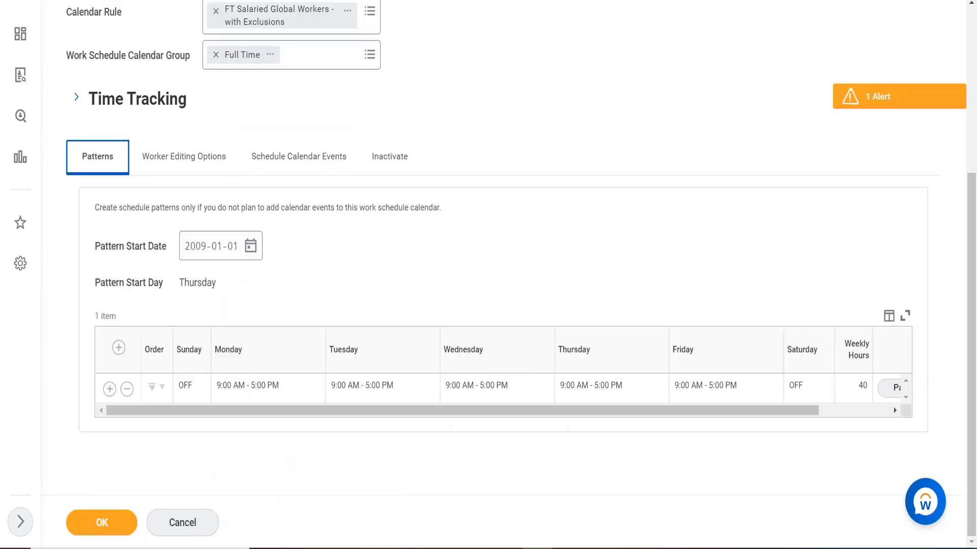
click(163, 524)
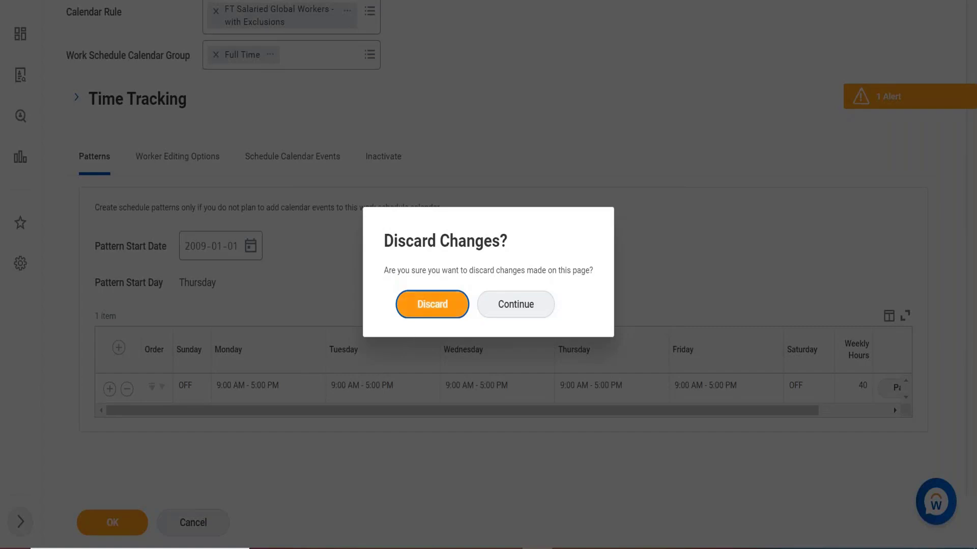
key(Return)
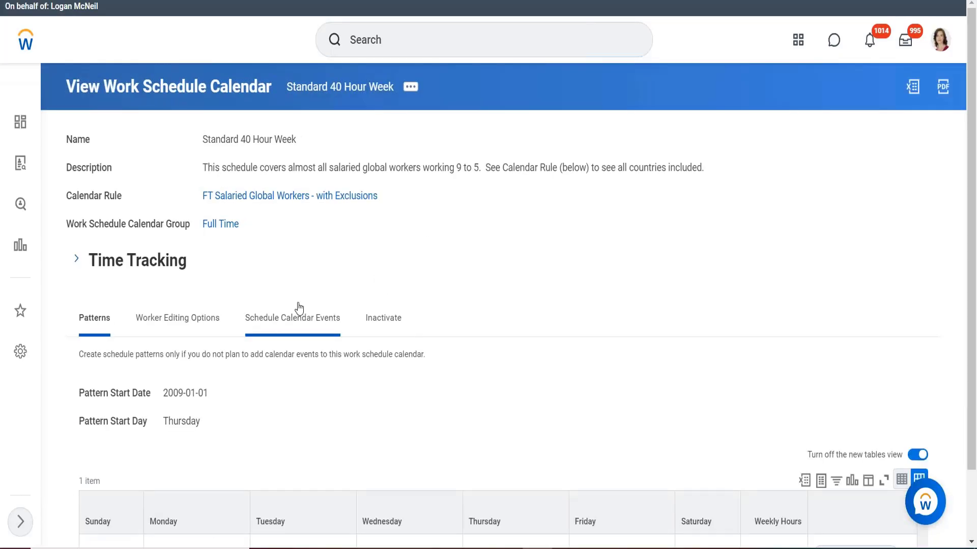
Start adding a calendar event to the Standard 40 Hour Week calendar and name it mf 40
click(312, 322)
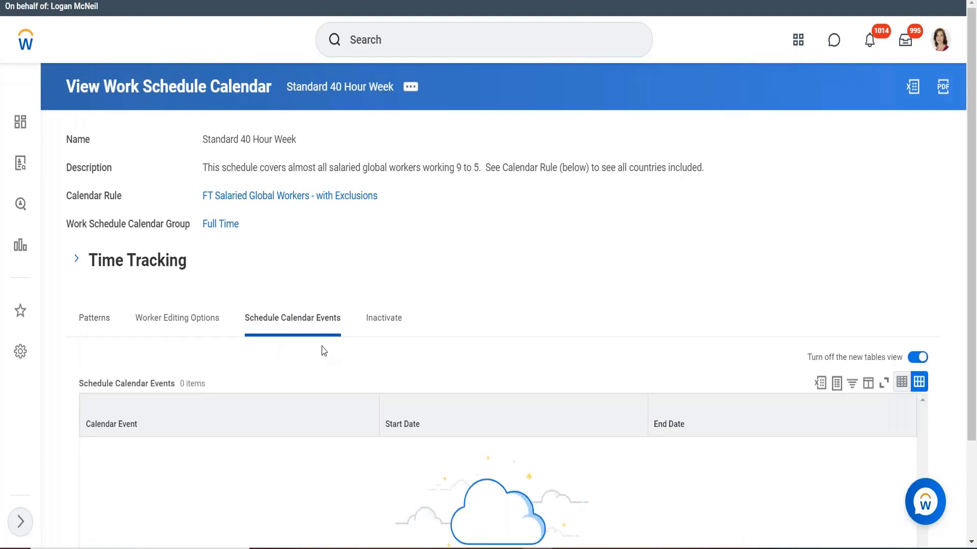
scroll(407, 260, down, 1)
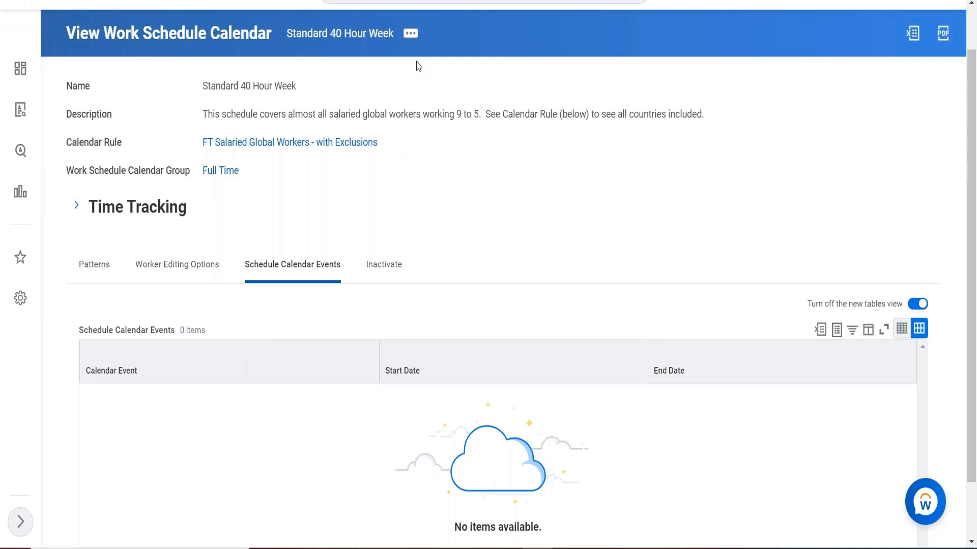
click(410, 34)
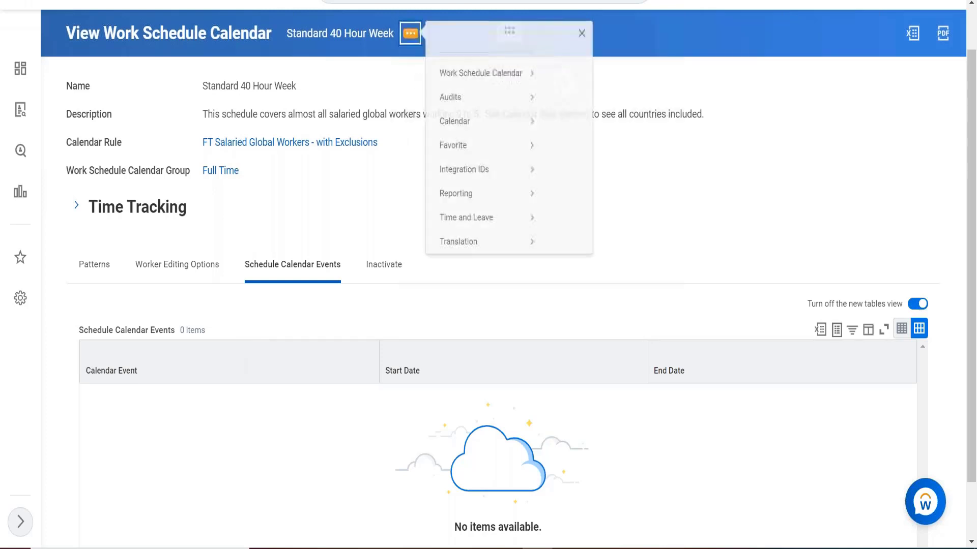
mouse_move(456, 133)
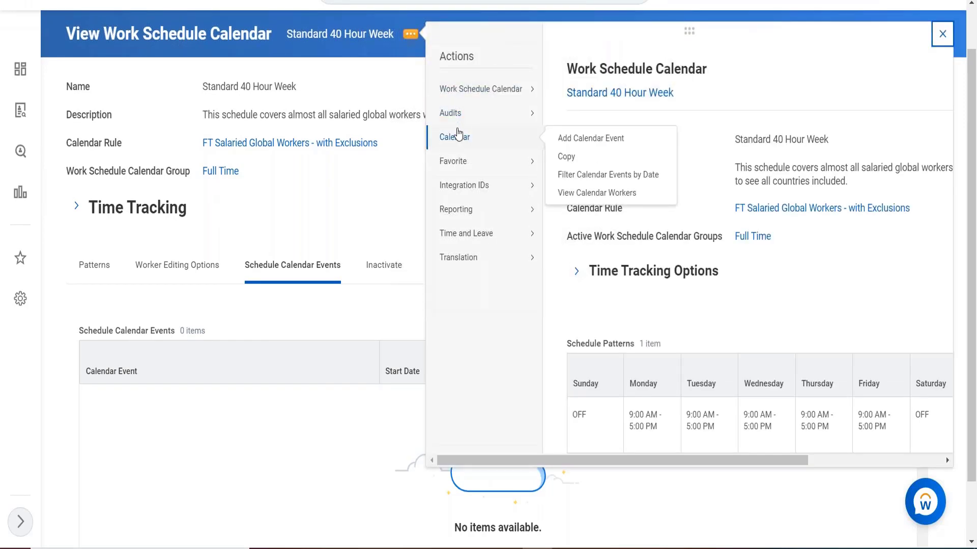
click(573, 145)
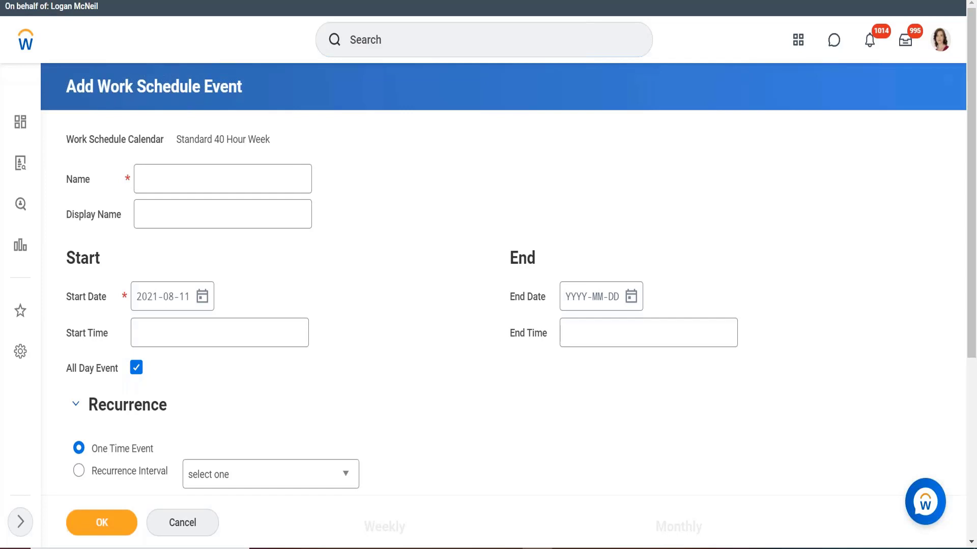
click(181, 172)
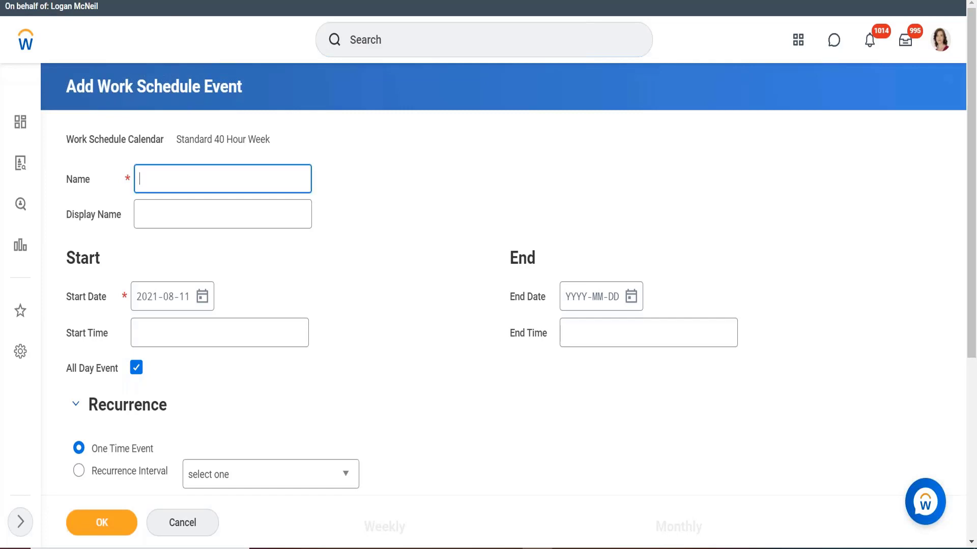
text(mf 4)
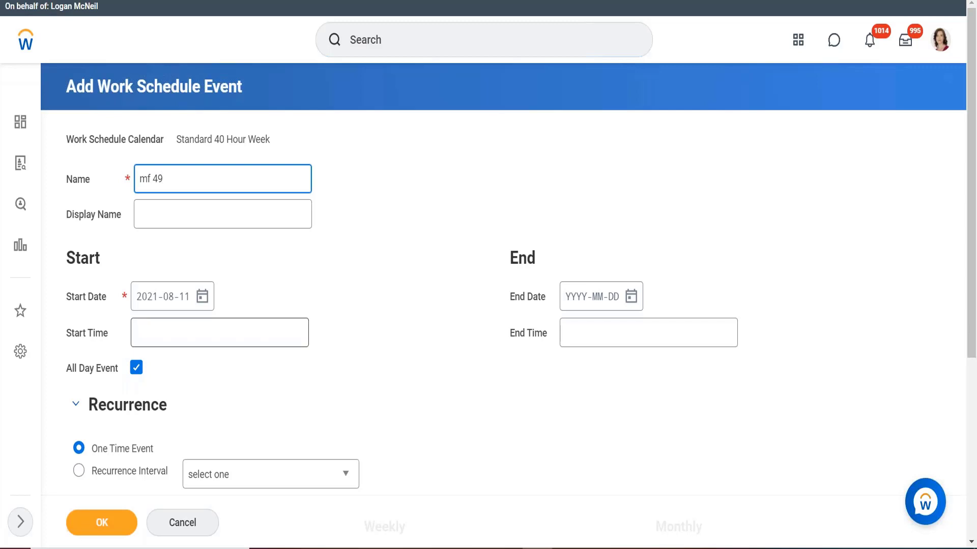
text(0)
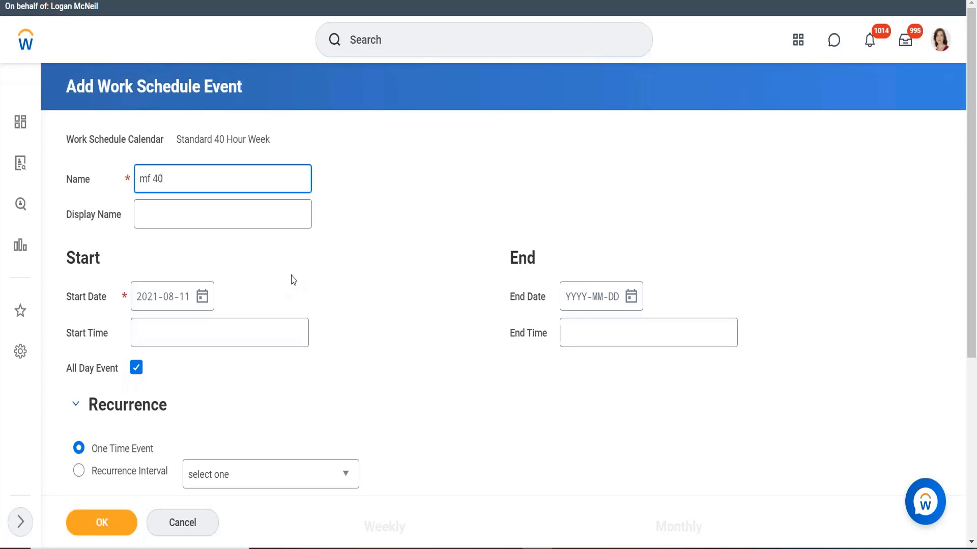
Set the event's start time to 05:00 AM and end time to 02:00 PM
click(291, 279)
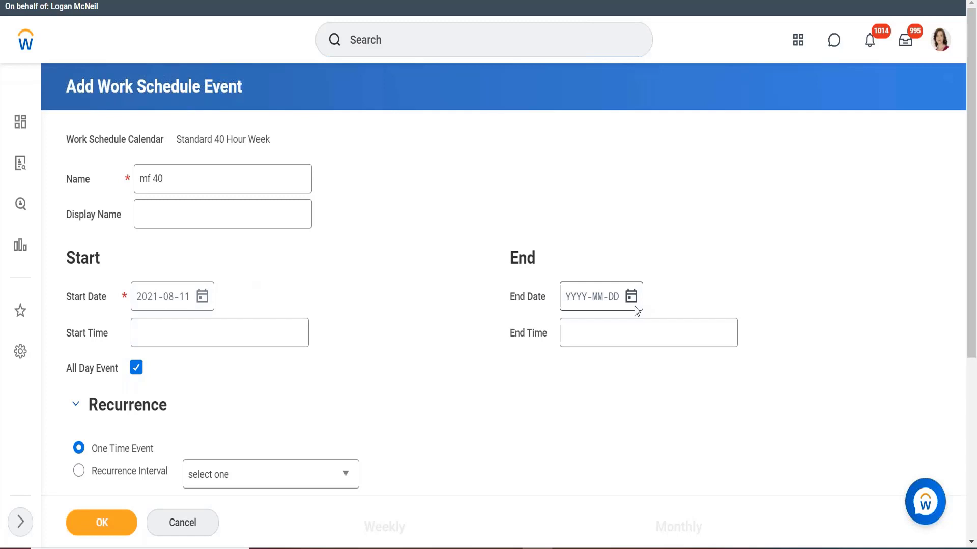
click(248, 327)
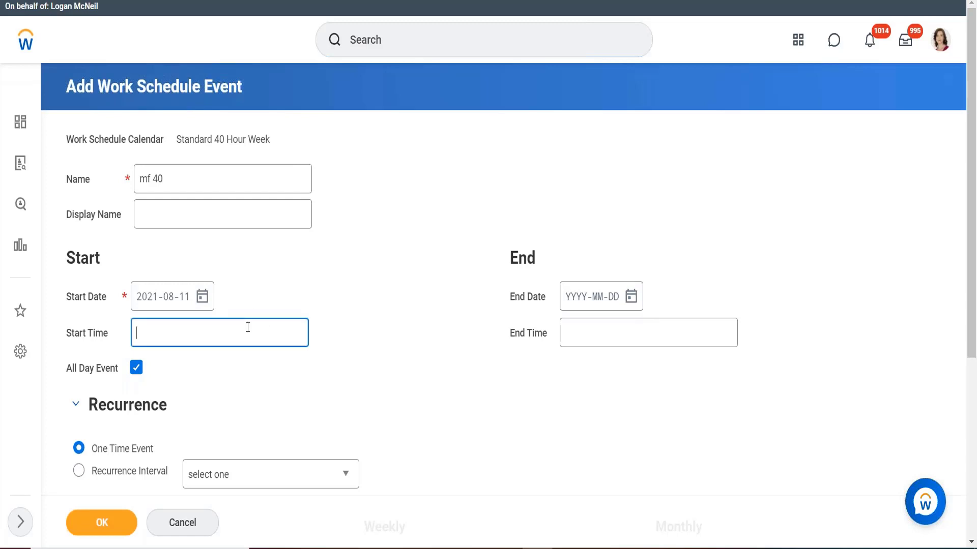
text(5)
click(588, 337)
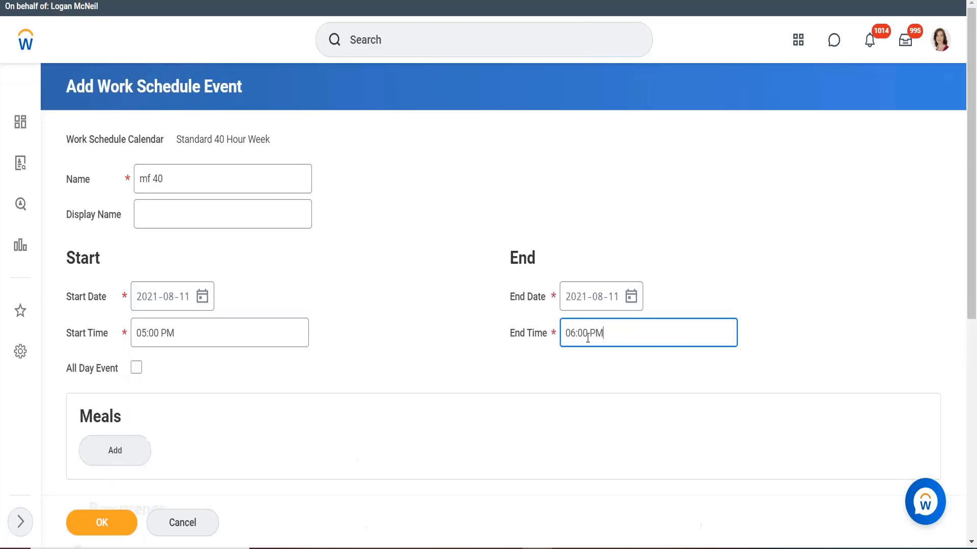
click(205, 327)
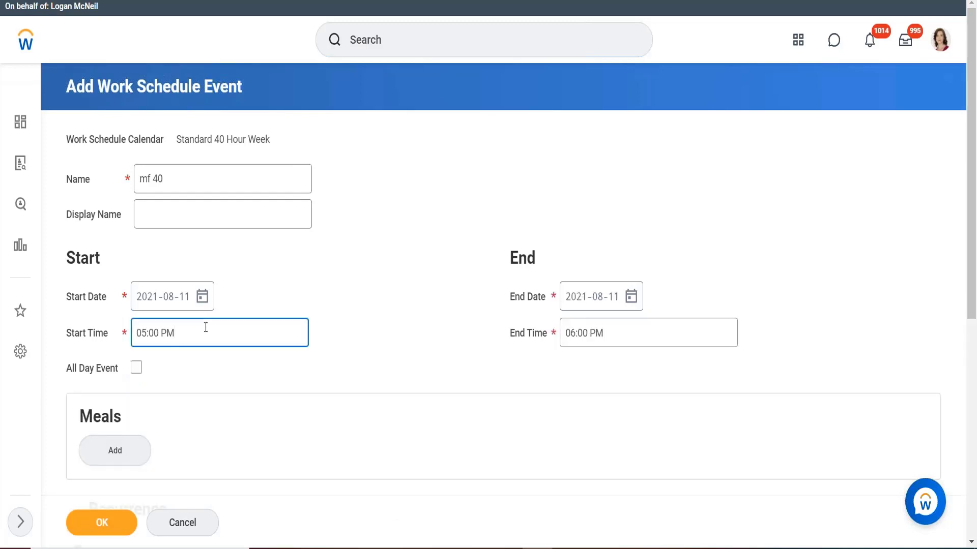
key(BackSpace)
key(BackSpace)
text(am)
click(623, 338)
key(BackSpace)
key(BackSpace)
key(BackSpace)
key(BackSpace)
key(BackSpace)
key(BackSpace)
key(BackSpace)
key(BackSpace)
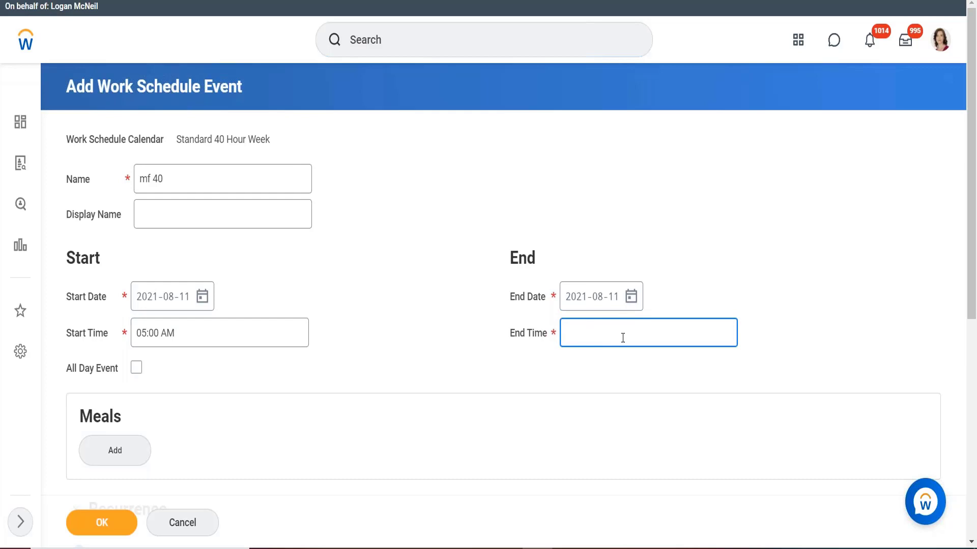
text(4)
key(BackSpace)
text(14)
click(592, 399)
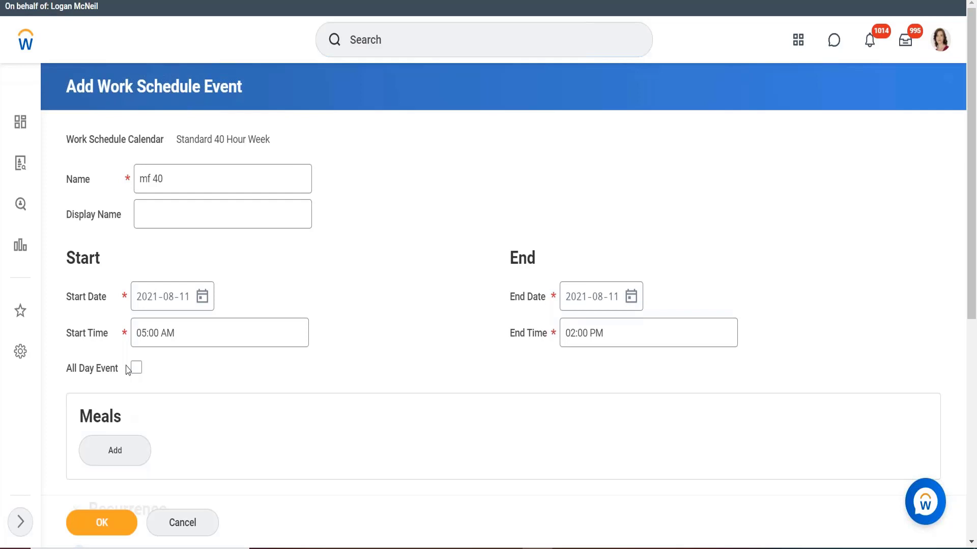
Make the event recur using a Weekly Recurrence interval
scroll(218, 383, down, 1)
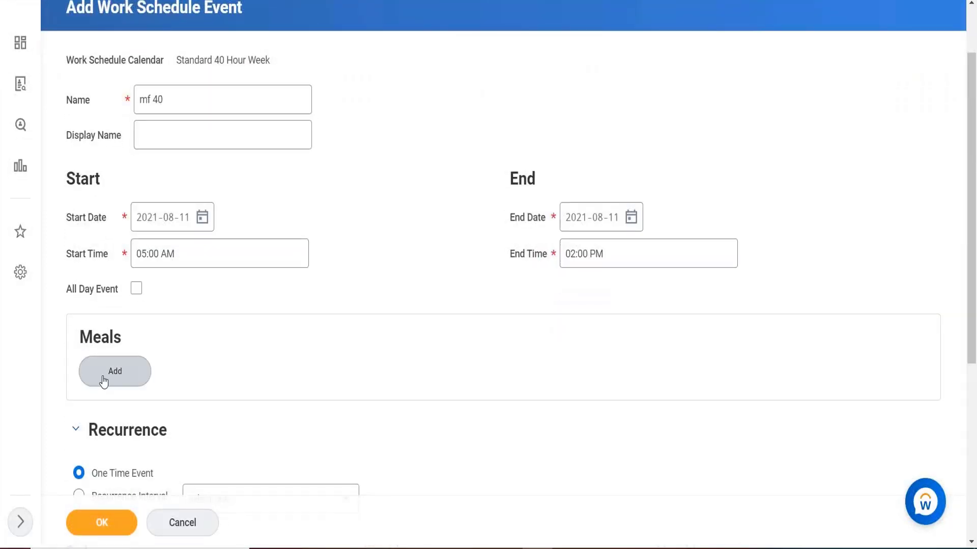
scroll(444, 238, down, 1)
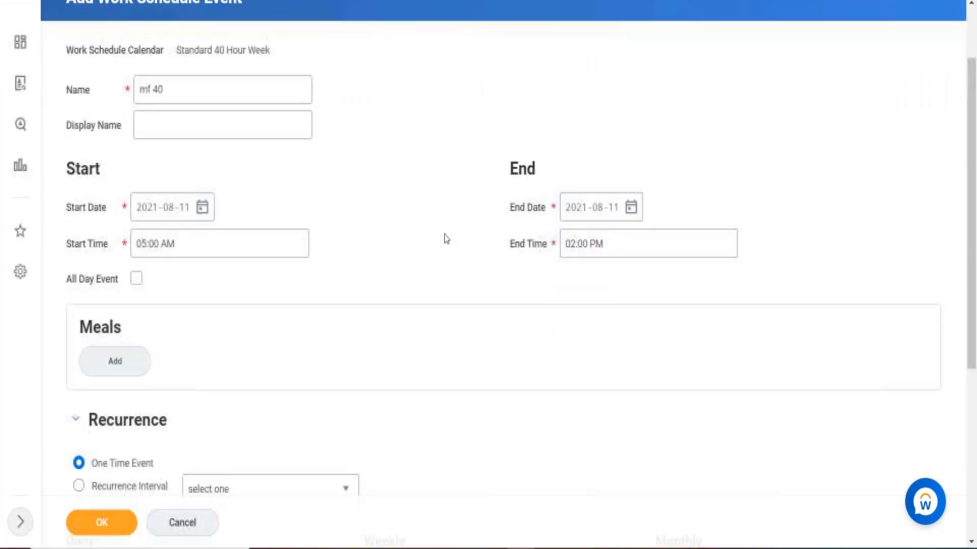
scroll(446, 239, down, 2)
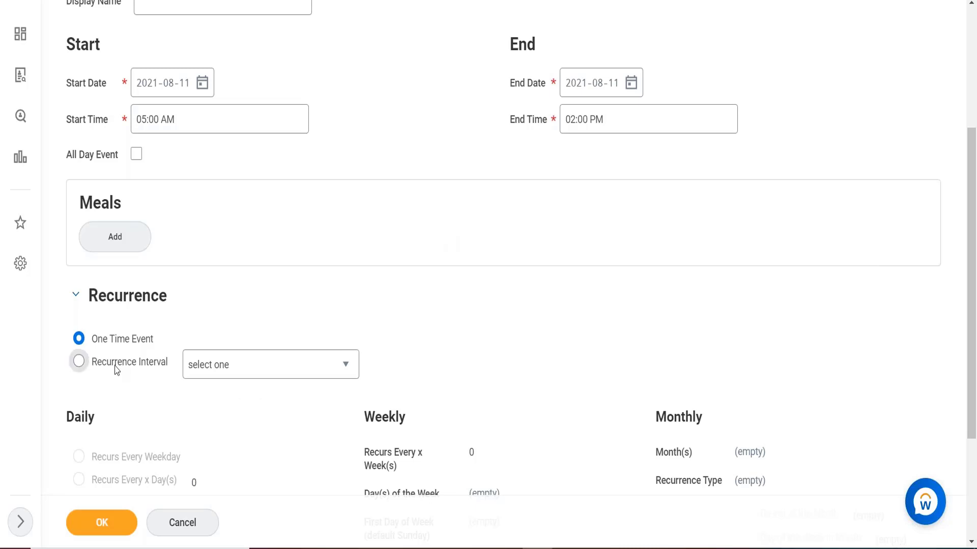
click(79, 362)
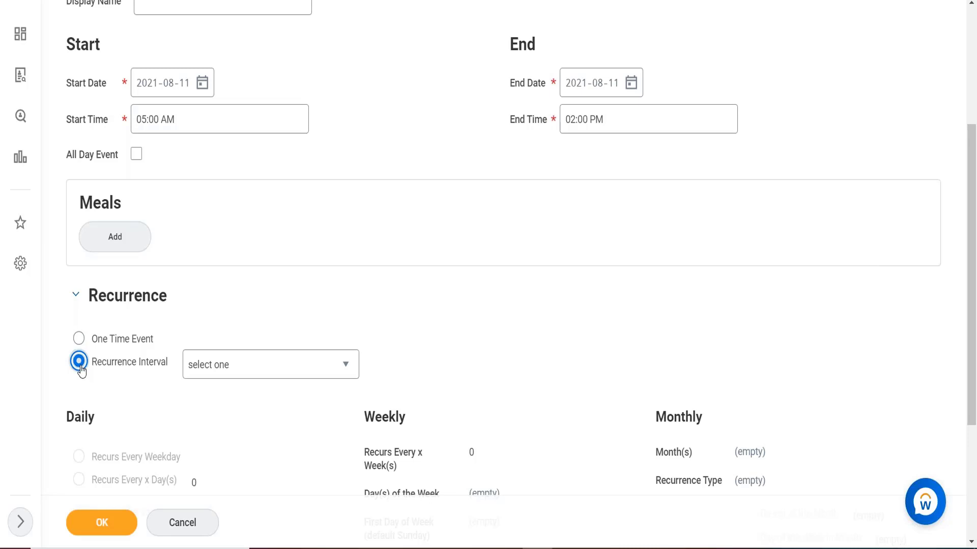
click(253, 365)
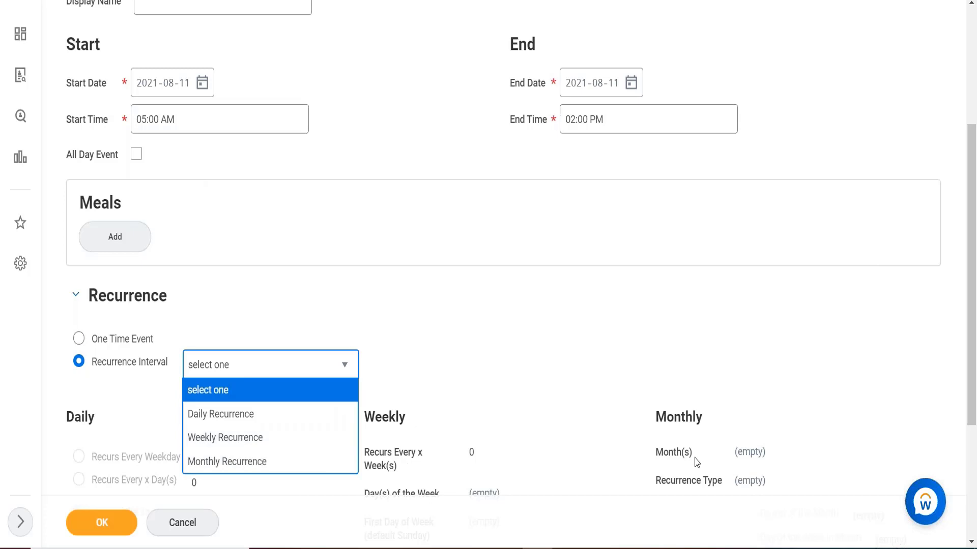
click(232, 437)
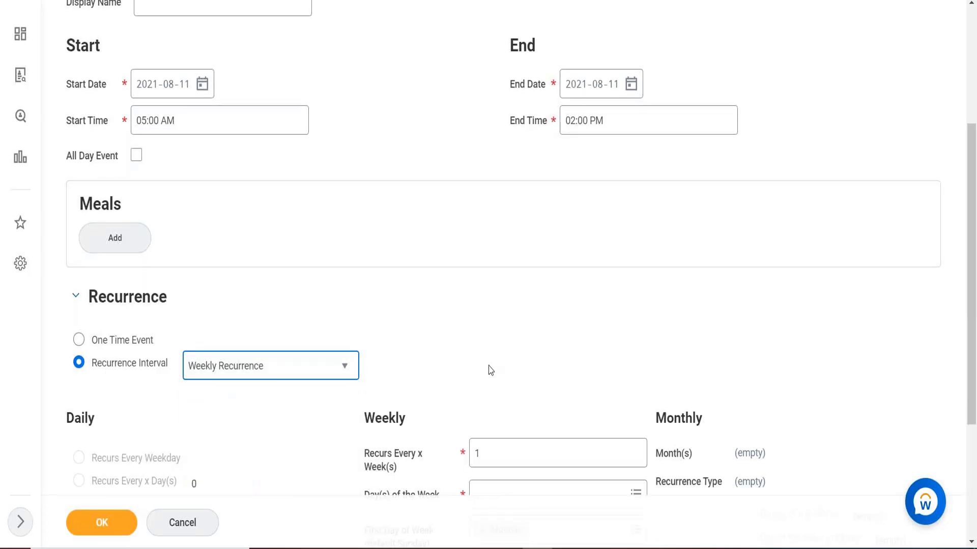
Try changing the Recurs Every x Week(s) value for the weekly recurrence
scroll(491, 369, down, 1)
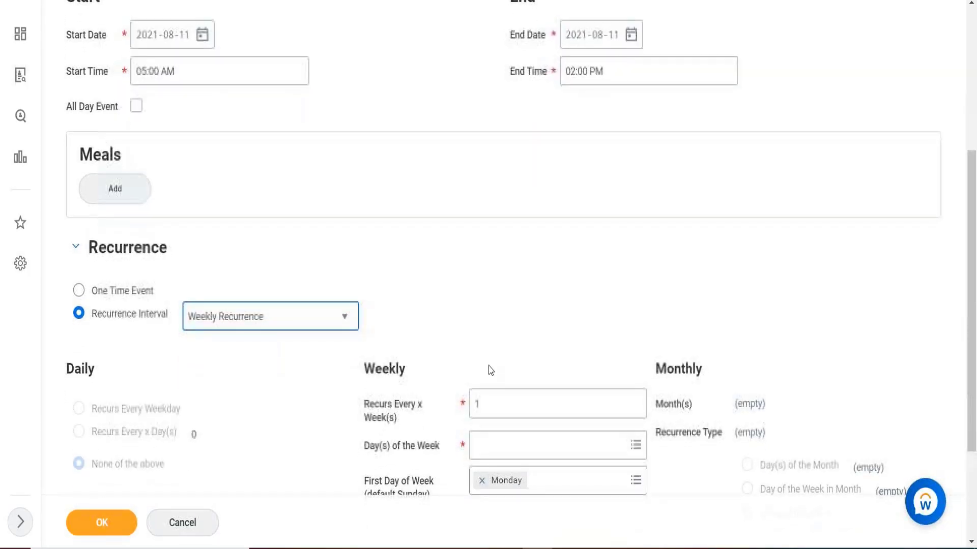
click(504, 404)
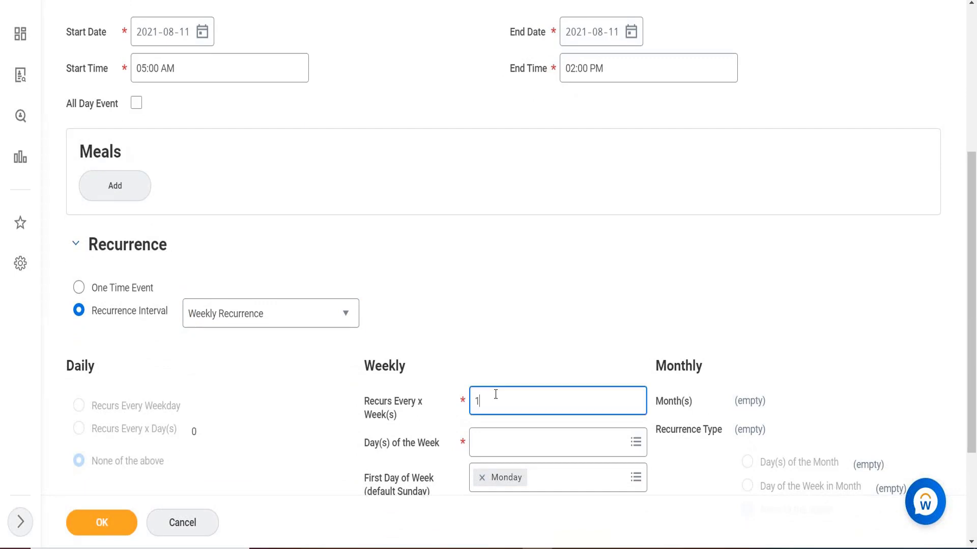
key(BackSpace)
text(2)
key(BackSpace)
text(1)
key(BackSpace)
Switch the recurrence interval to Monthly Recurrence
click(265, 311)
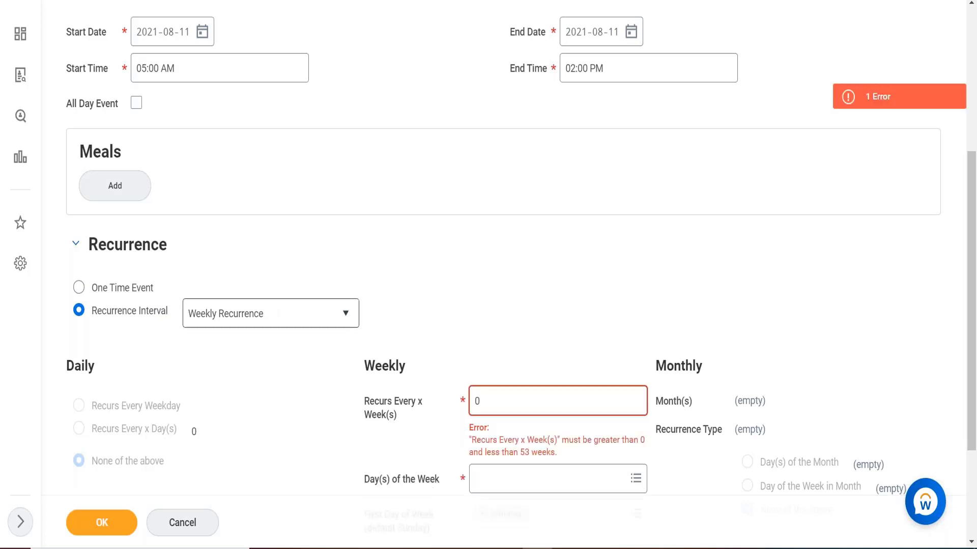
click(298, 317)
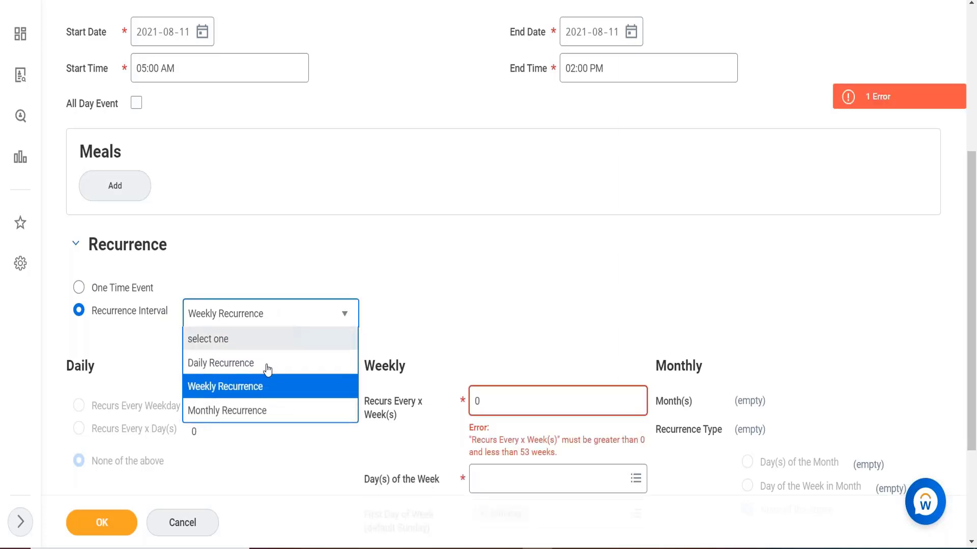
click(230, 416)
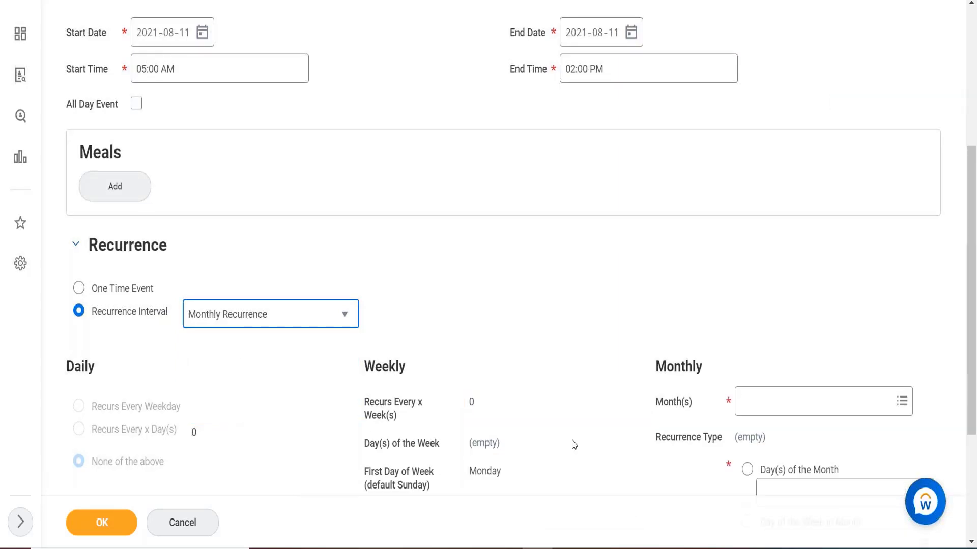
Pick July and December as the recurrence months, then remove both again
click(816, 402)
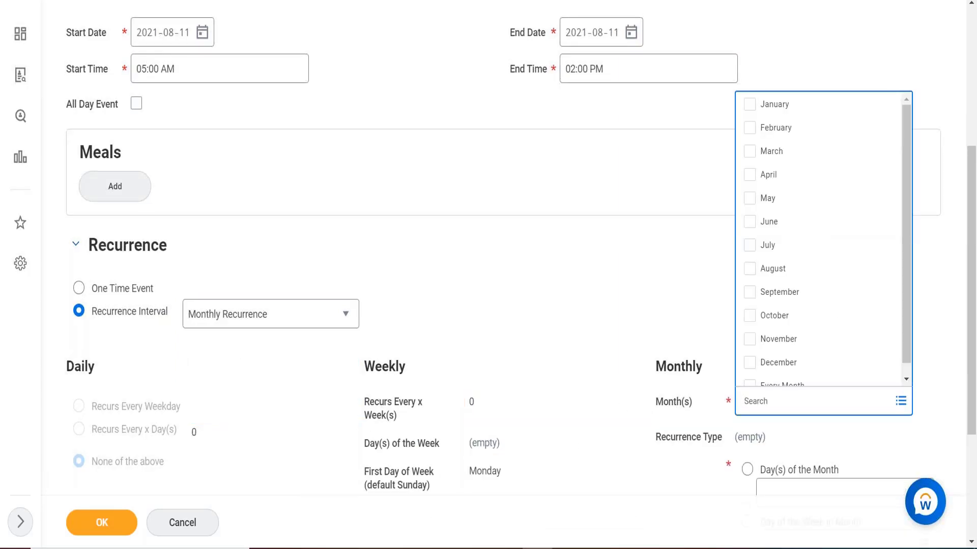
click(751, 246)
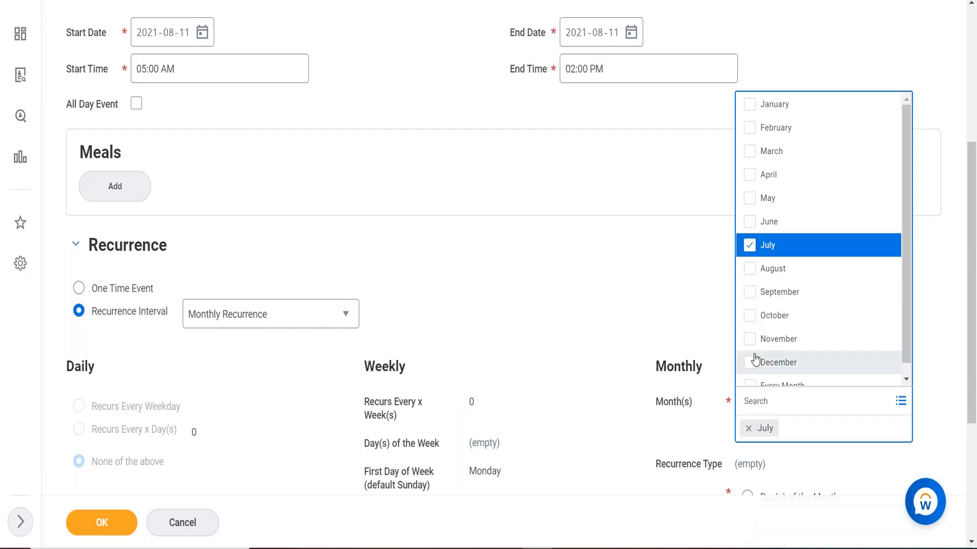
click(755, 361)
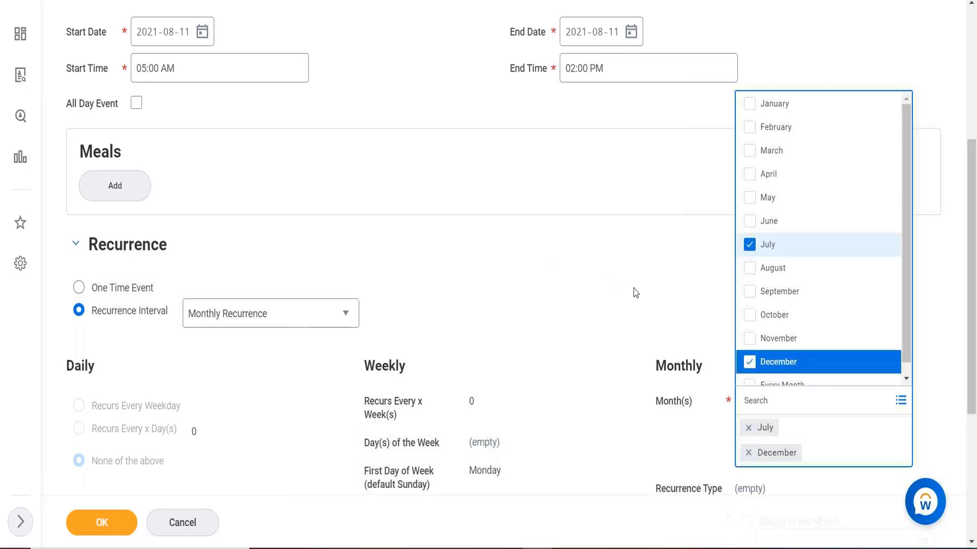
scroll(635, 293, down, 3)
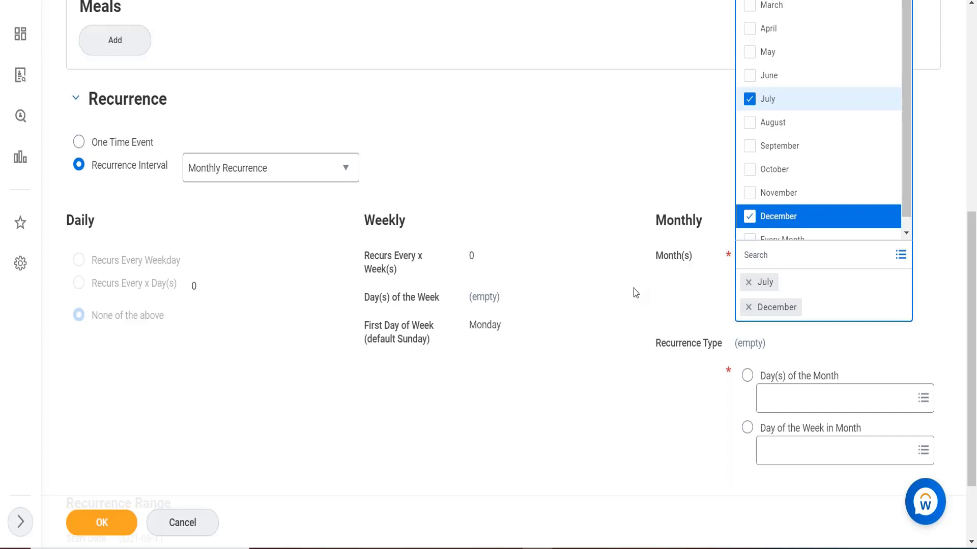
click(748, 283)
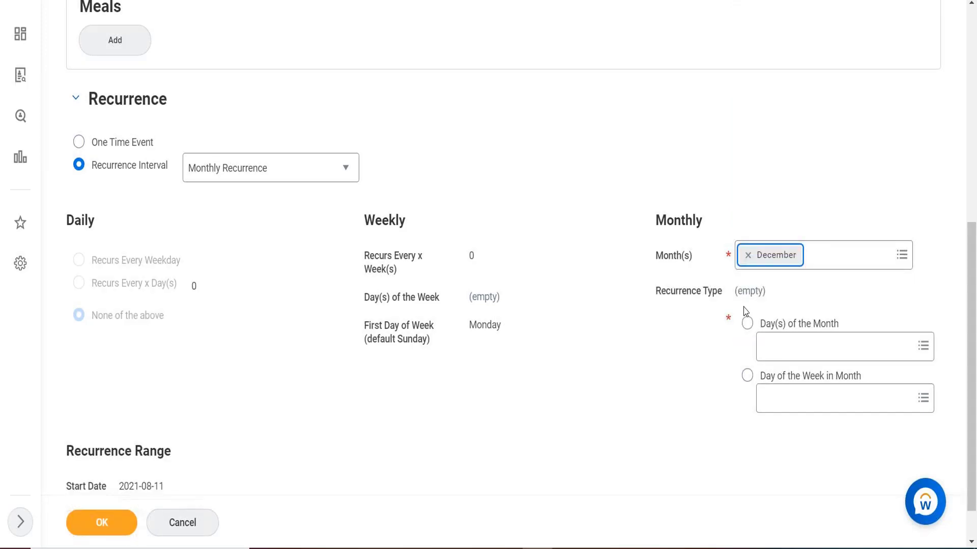
click(748, 255)
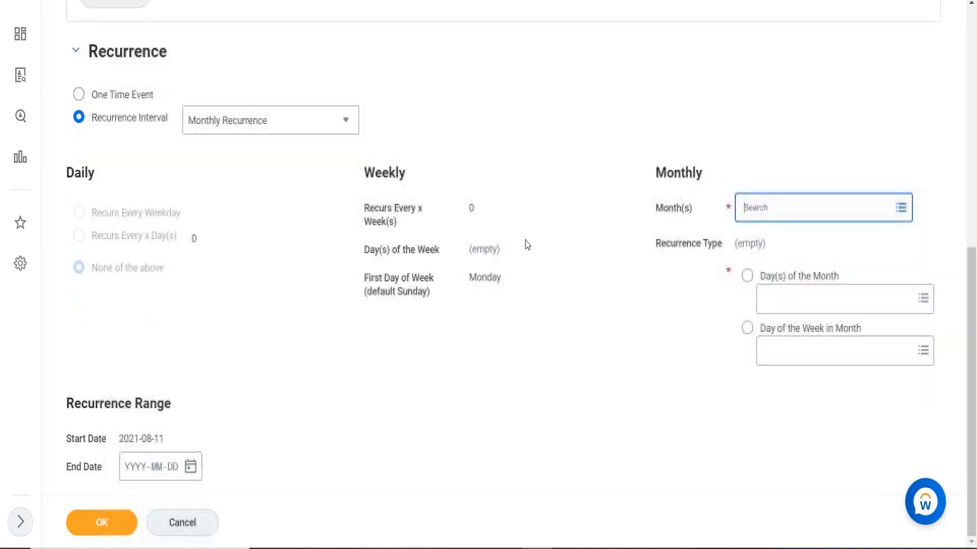
scroll(527, 244, down, 1)
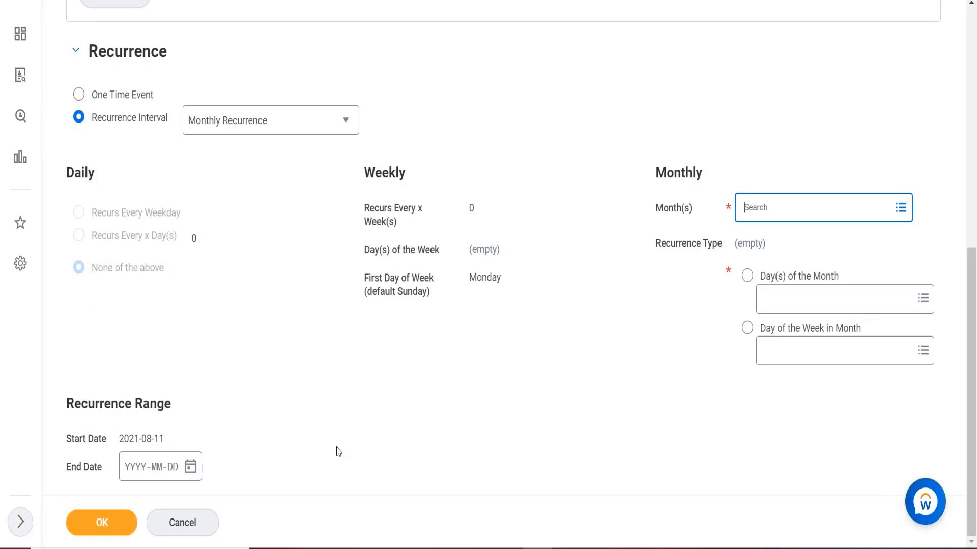
scroll(337, 451, up, 1)
scroll(338, 452, up, 5)
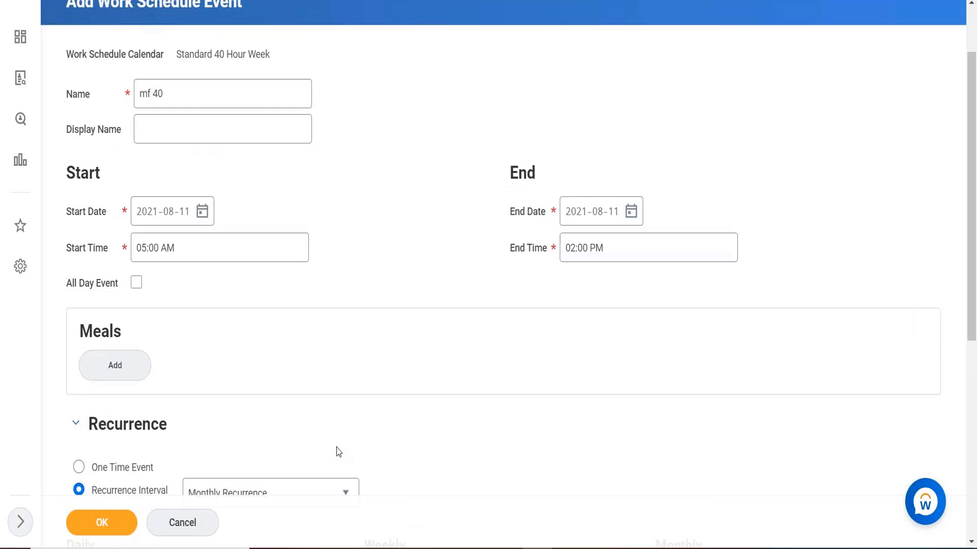
scroll(338, 451, down, 5)
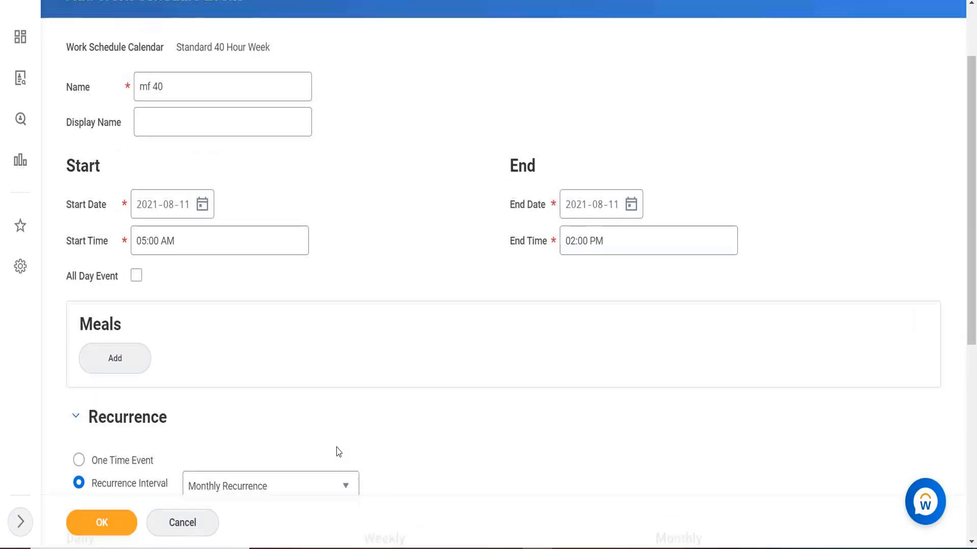
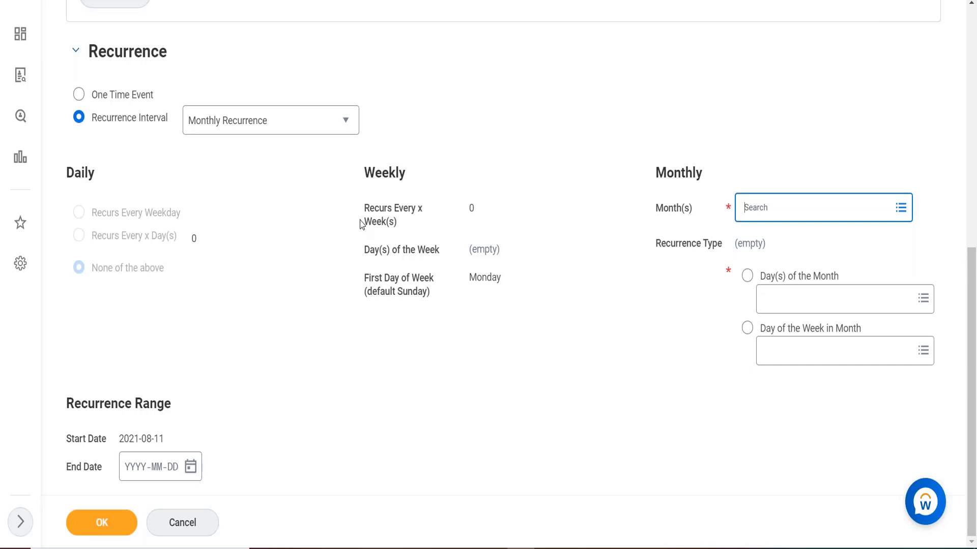
click(759, 47)
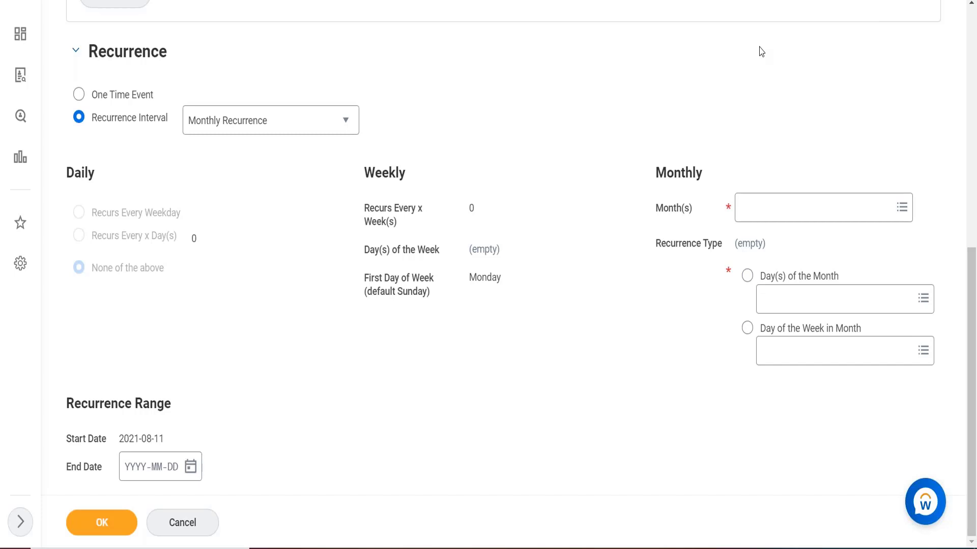
click(834, 299)
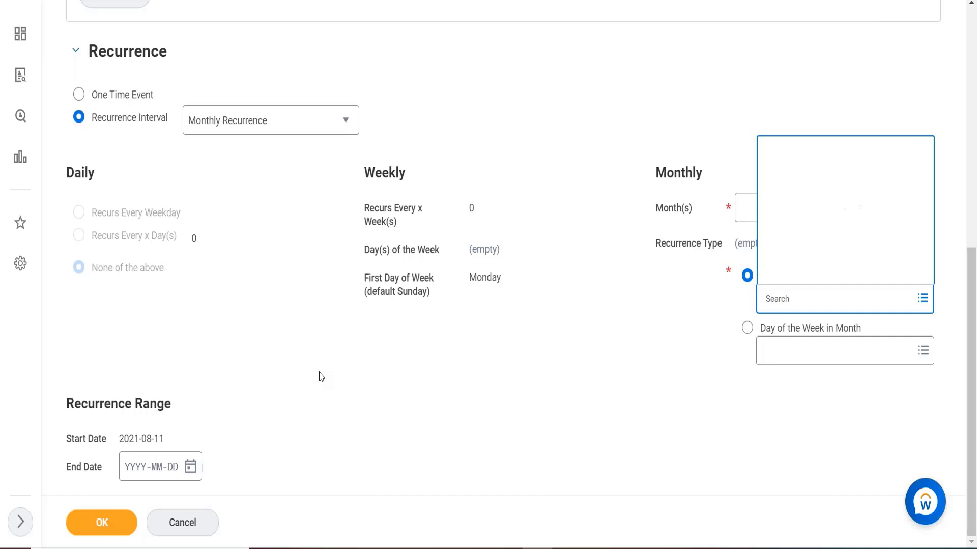
scroll(322, 377, up, 3)
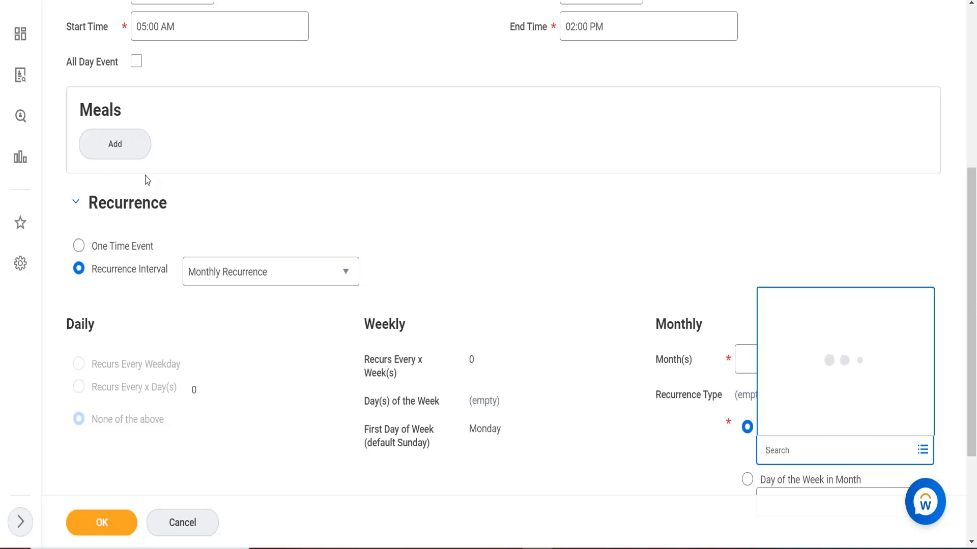
scroll(148, 181, up, 1)
scroll(148, 180, up, 5)
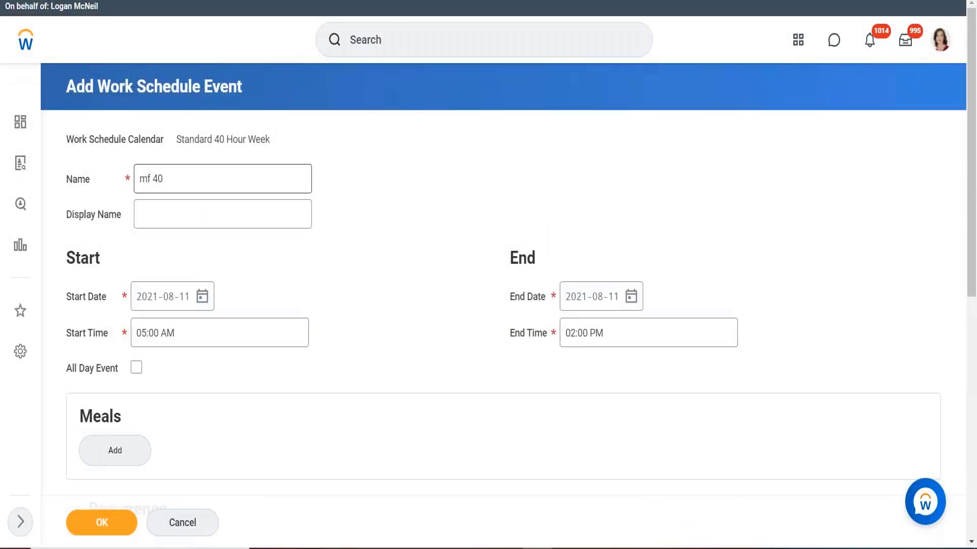
Search for the view holiday calendar task, discarding the unsaved work schedule event
click(405, 45)
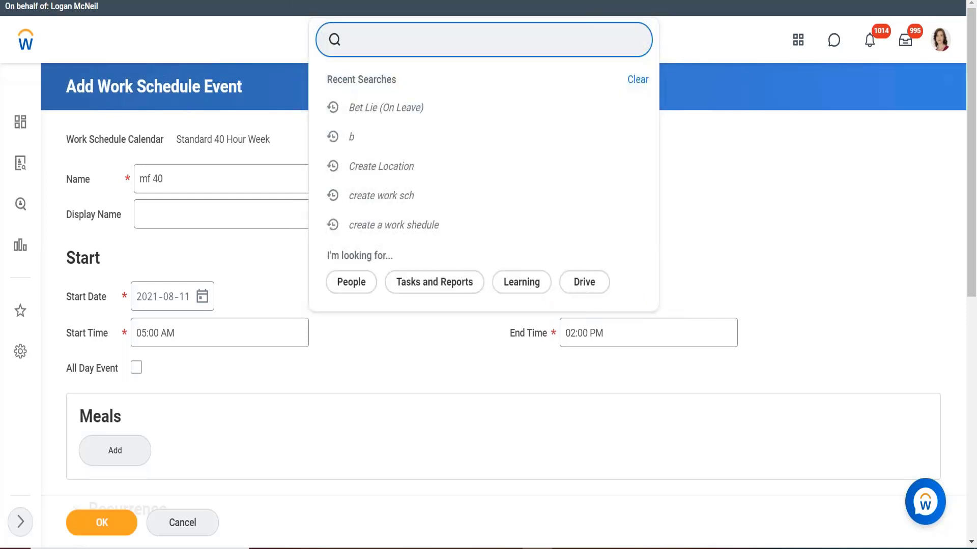
text(view holiday calendar)
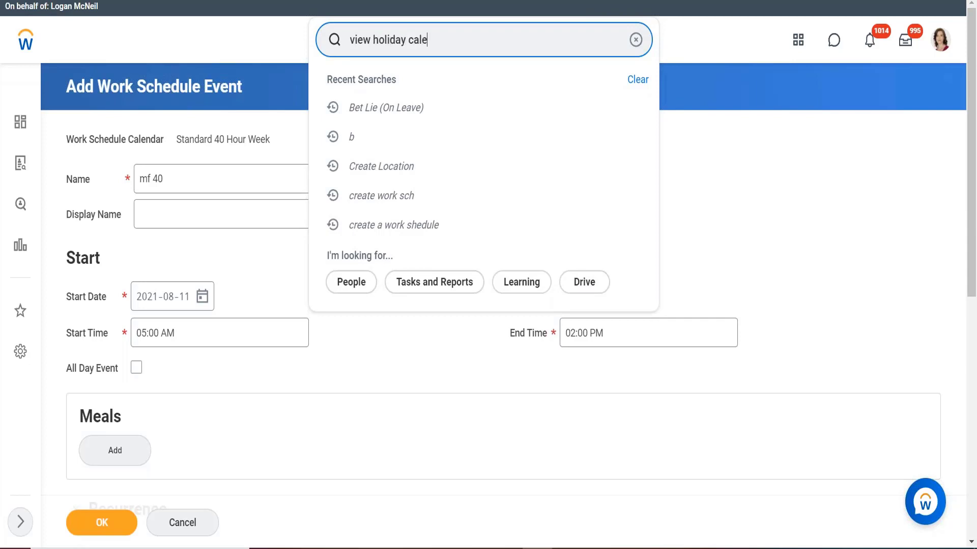
key(Return)
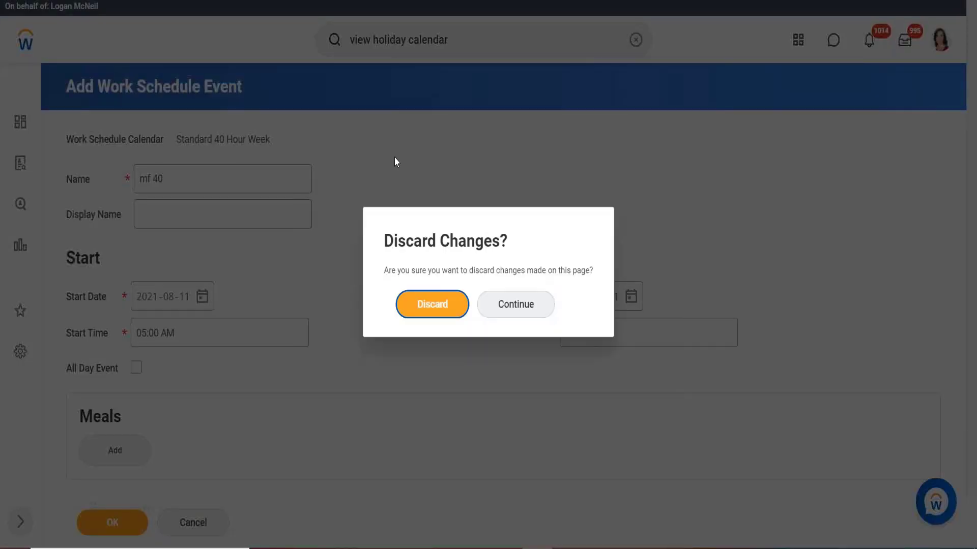
key(Return)
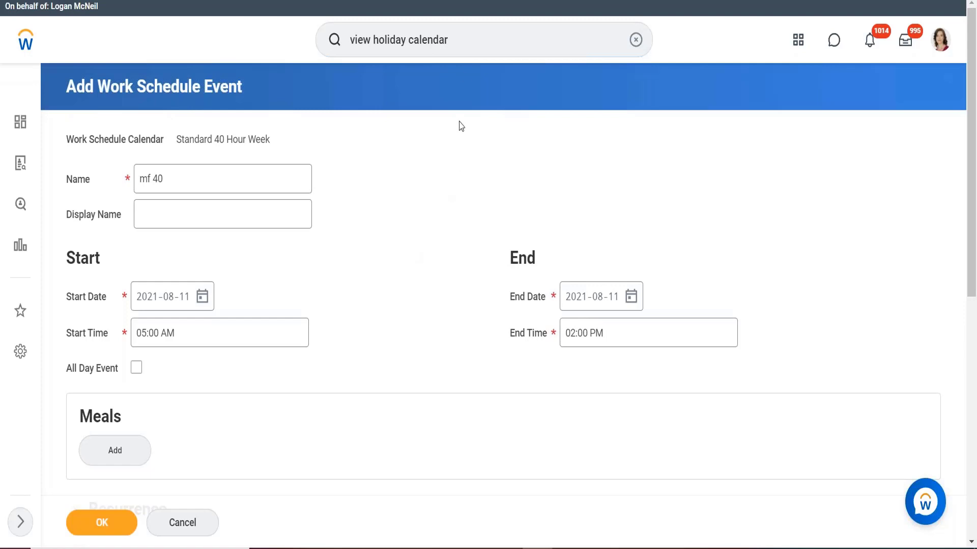
click(463, 49)
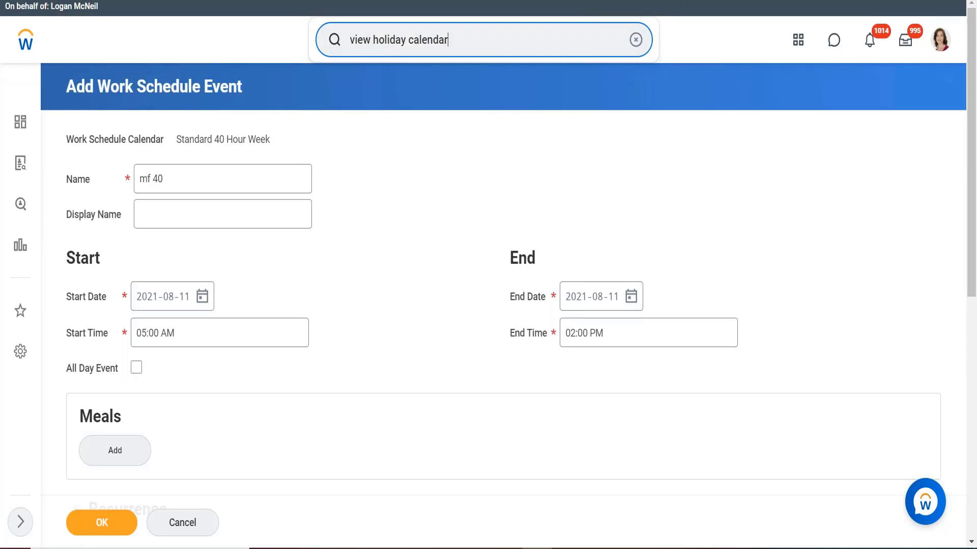
key(Return)
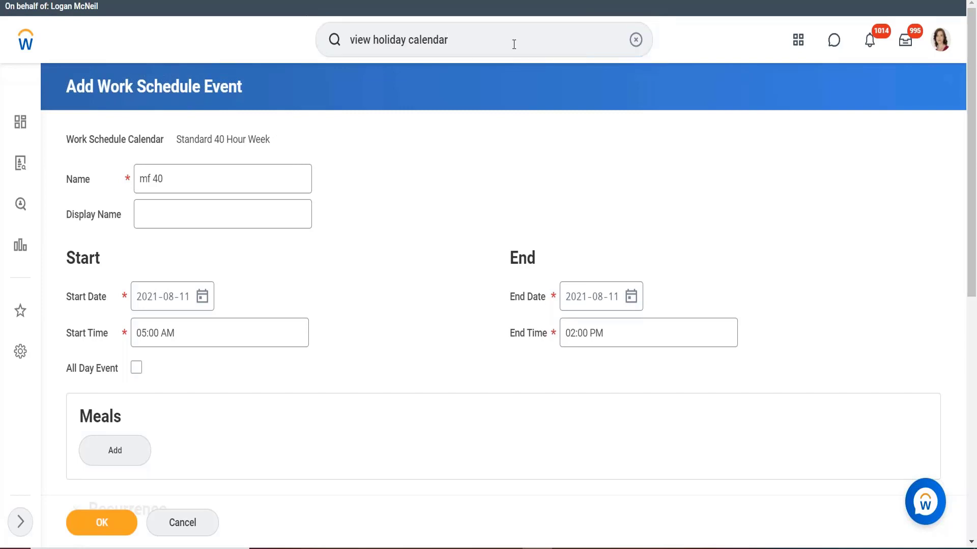
click(495, 44)
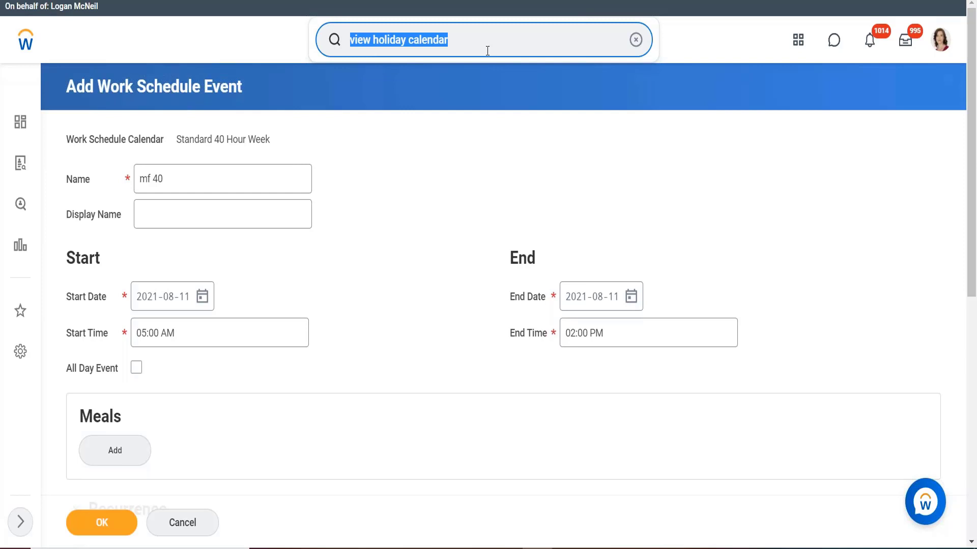
key(Return)
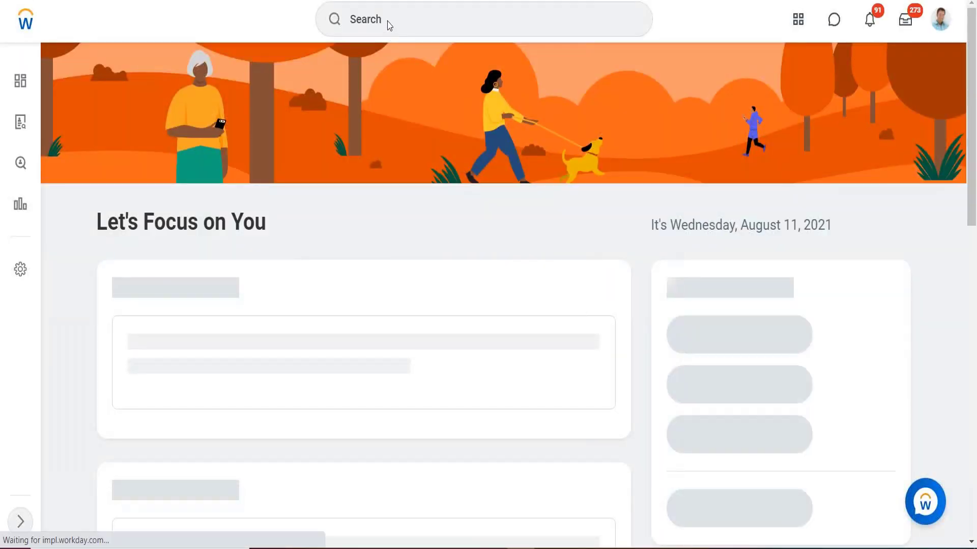
Search for view holiday to list the matching tasks and reports
click(389, 23)
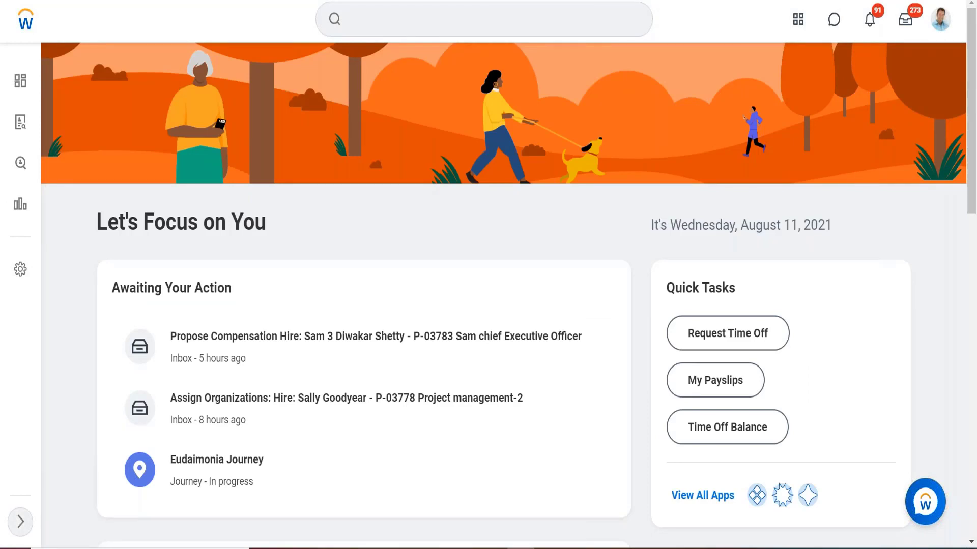
click(389, 21)
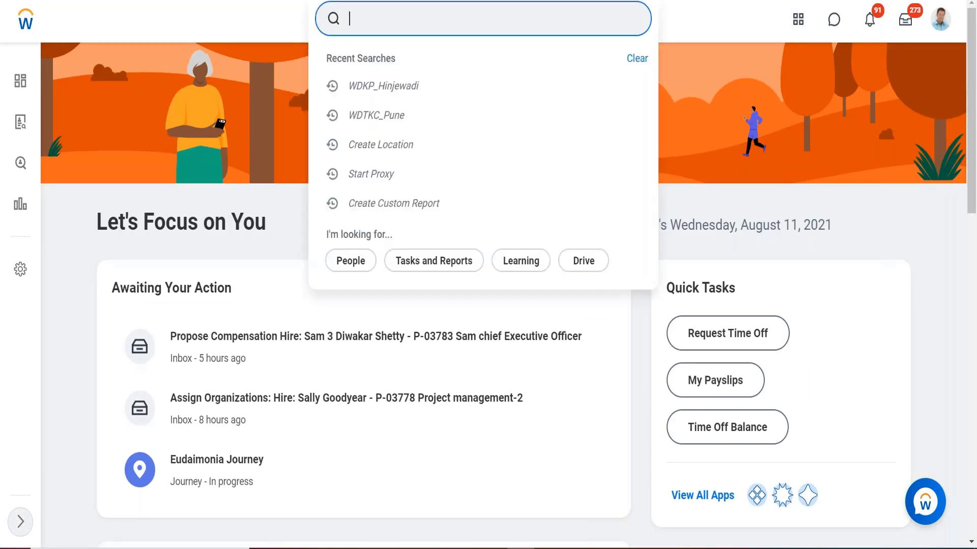
text(view holiday)
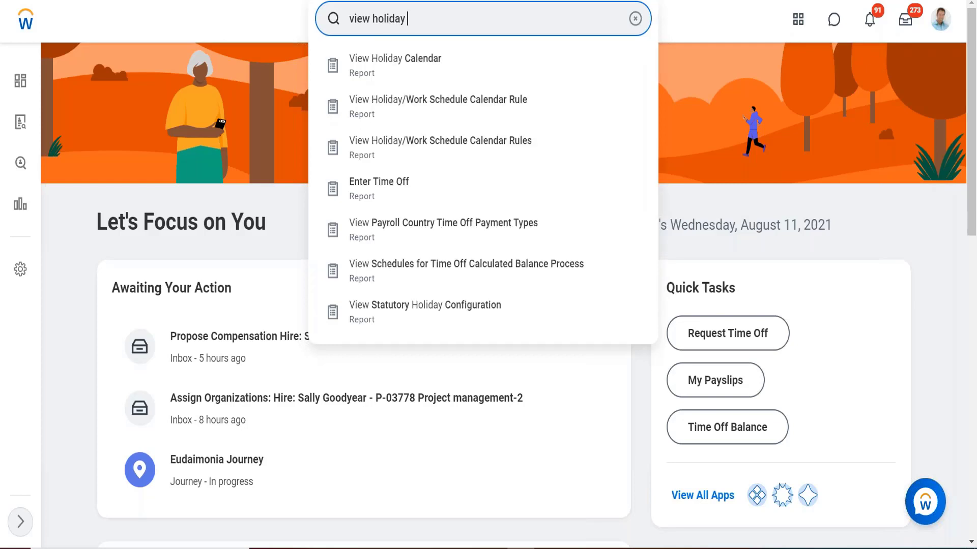
key(Return)
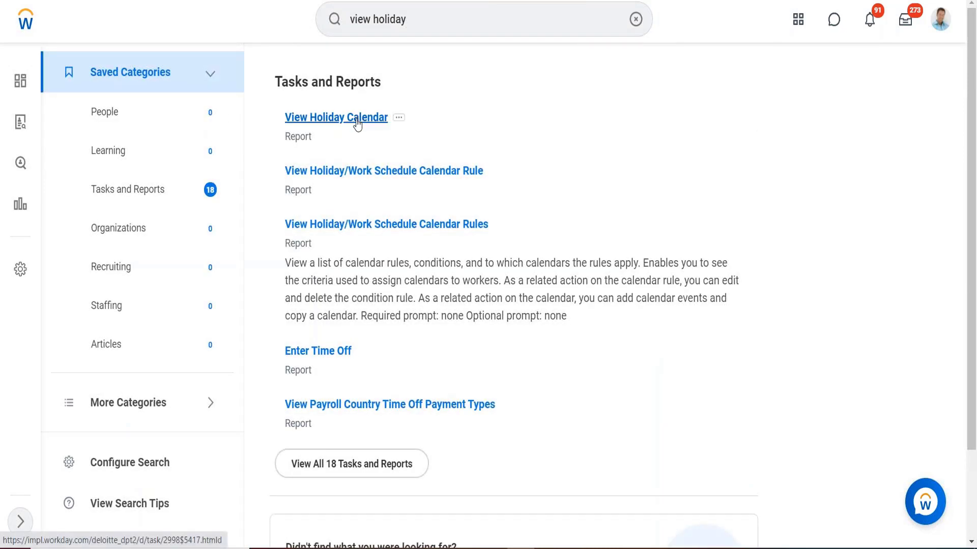
Open View Holiday Calendar for Holidays for the United States of America
click(357, 122)
click(420, 186)
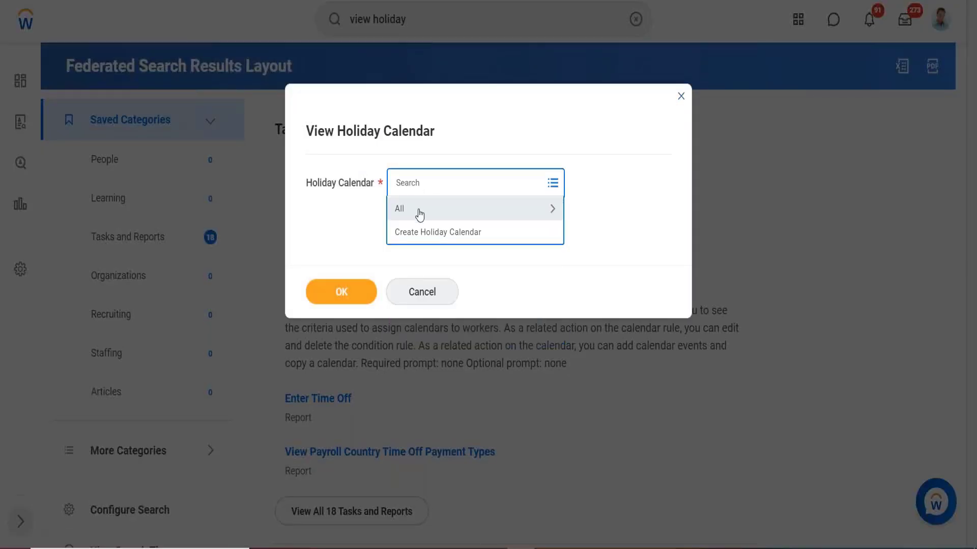
click(421, 207)
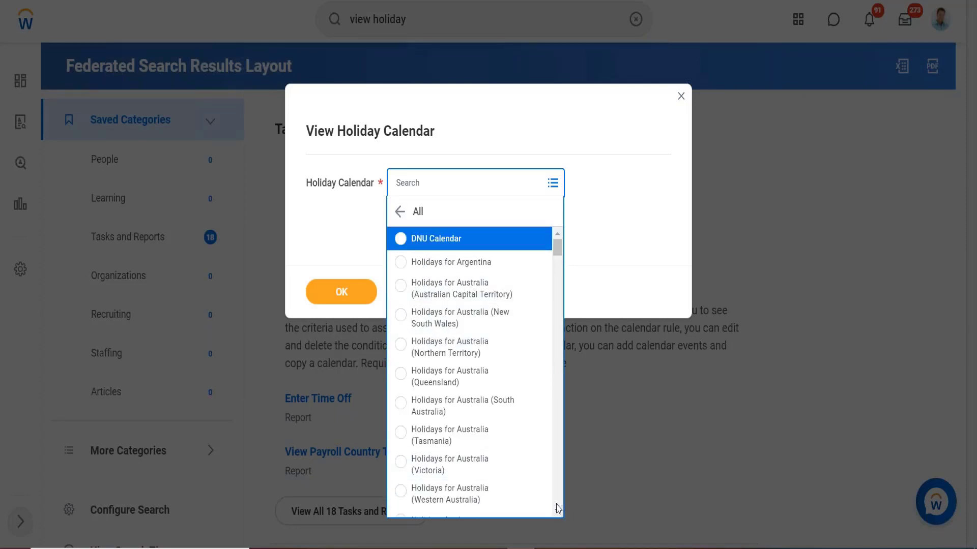
scroll(558, 509, down, 10)
scroll(557, 508, down, 10)
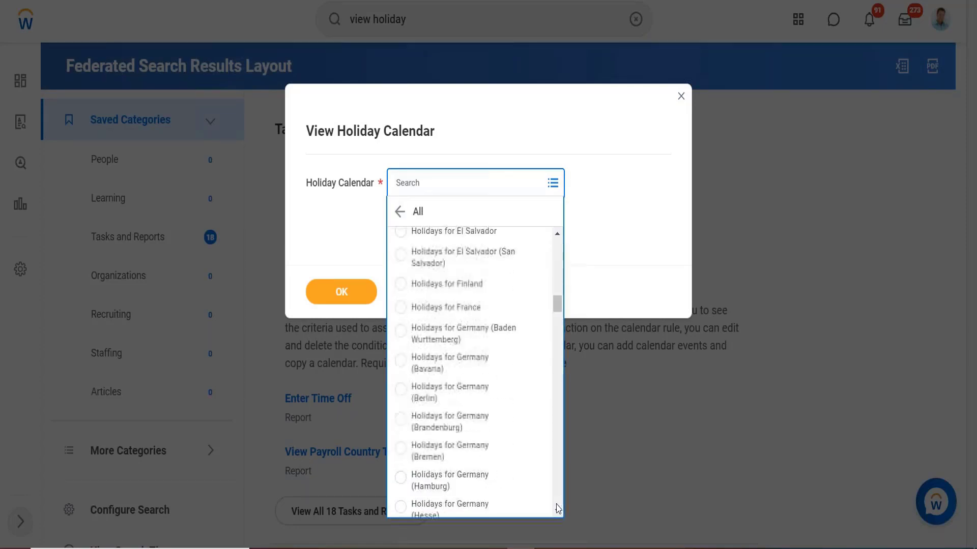
scroll(558, 509, down, 10)
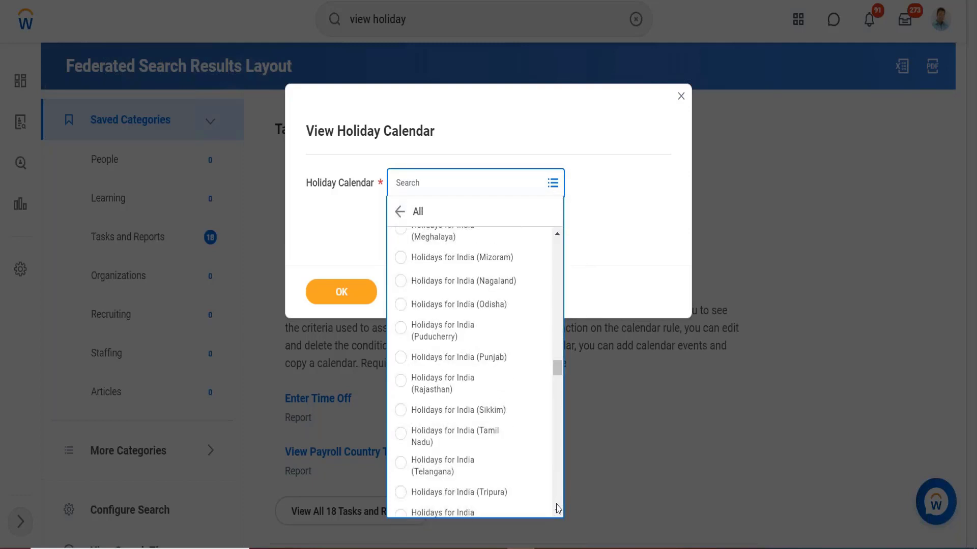
scroll(558, 508, down, 10)
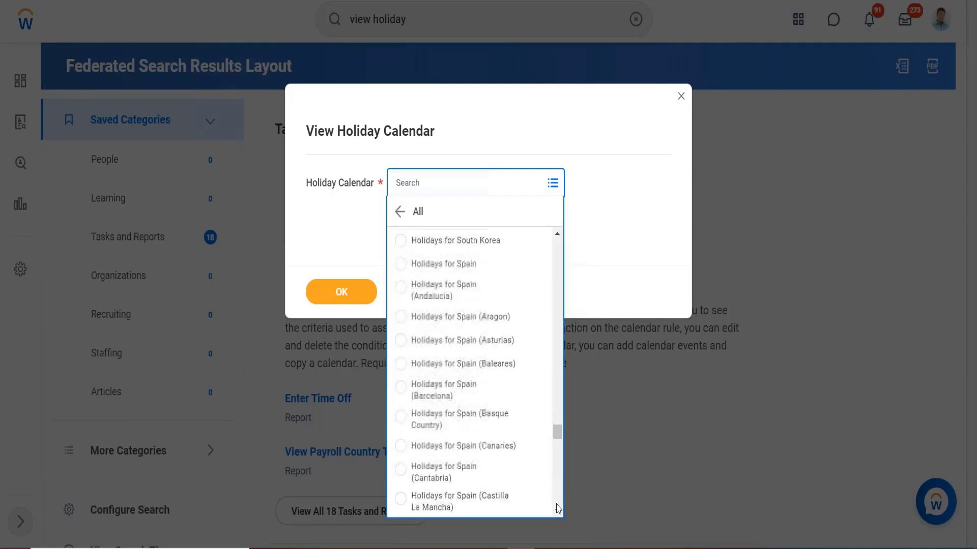
scroll(476, 371, down, 5)
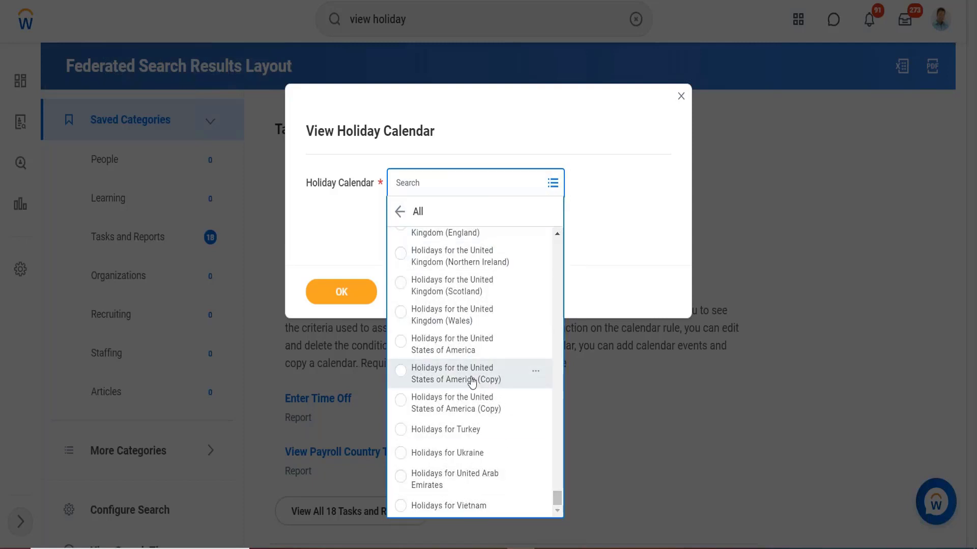
click(436, 349)
click(351, 293)
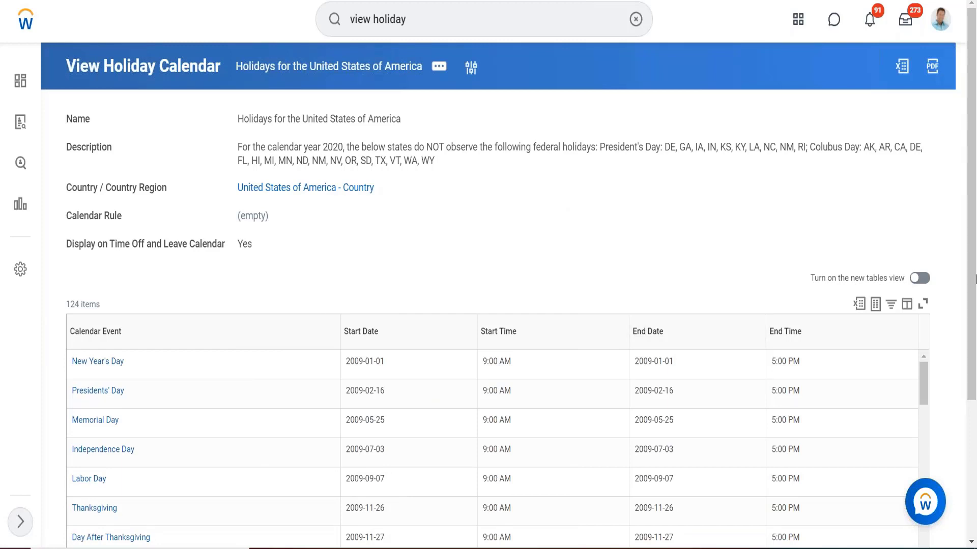
Add an all-day holiday event named Teest to the United States holiday calendar
mouse_move(923, 385)
mouse_down()
mouse_move(924, 408)
mouse_move(919, 380)
mouse_up()
click(433, 68)
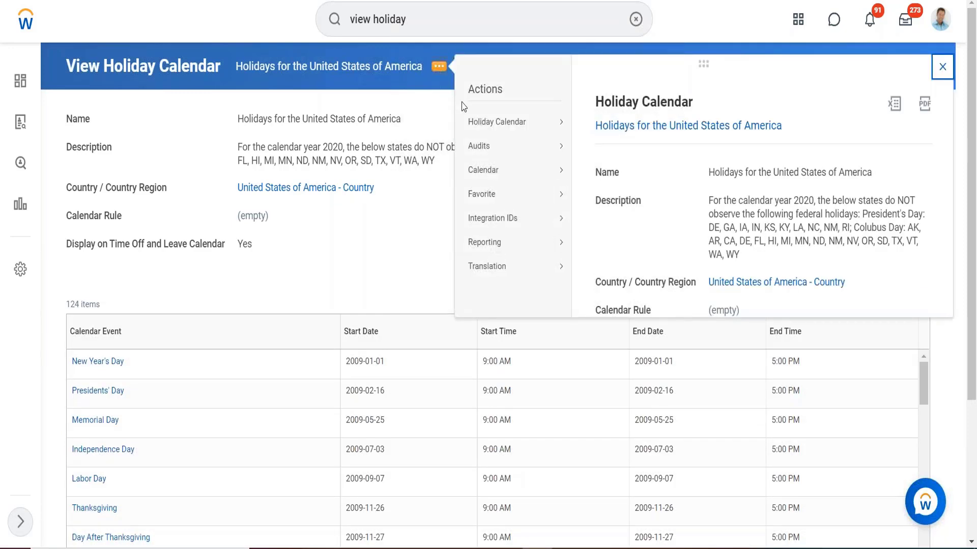
mouse_move(499, 122)
mouse_move(490, 170)
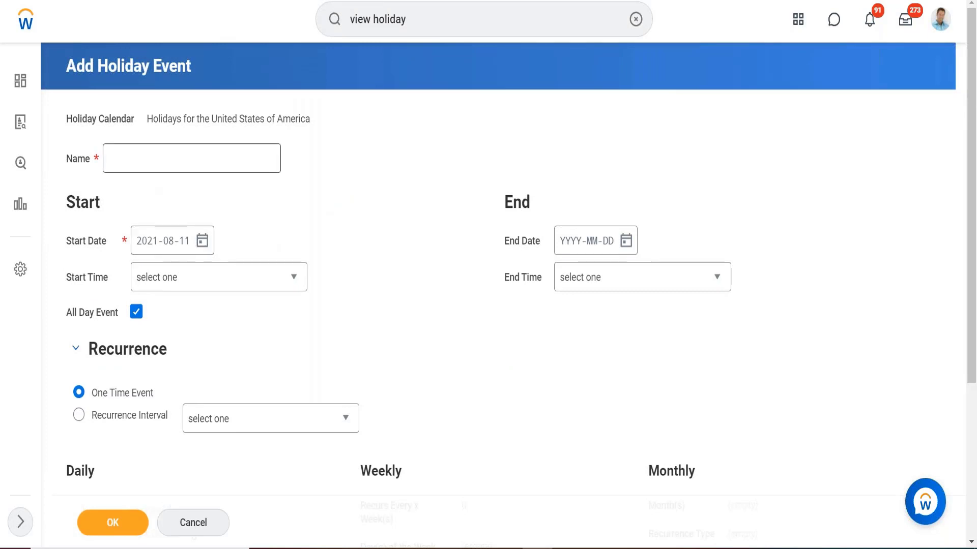
click(148, 162)
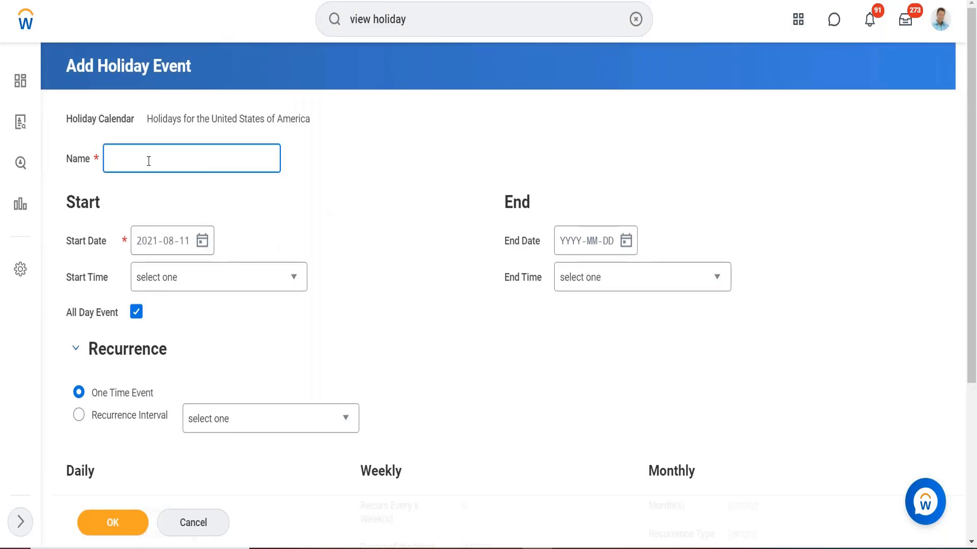
text(Teest)
click(136, 312)
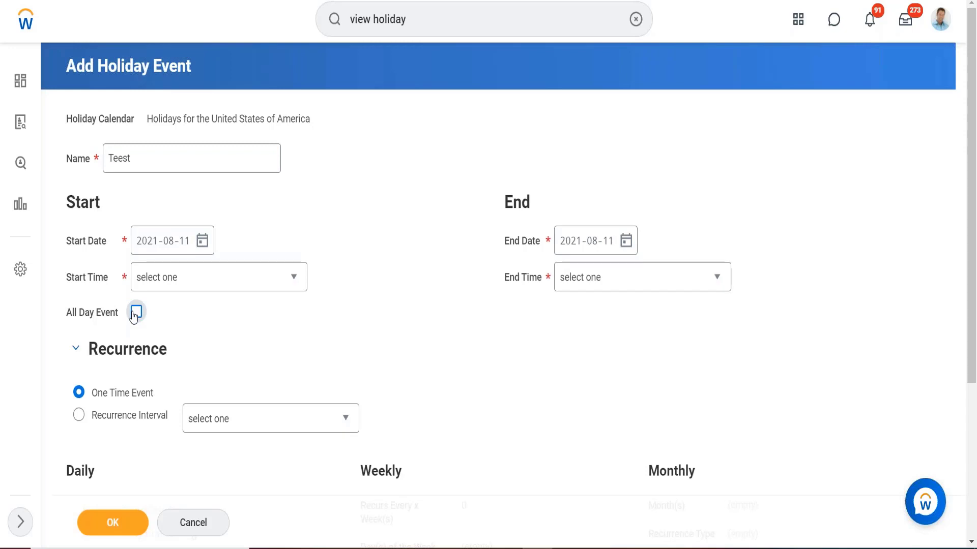
click(135, 312)
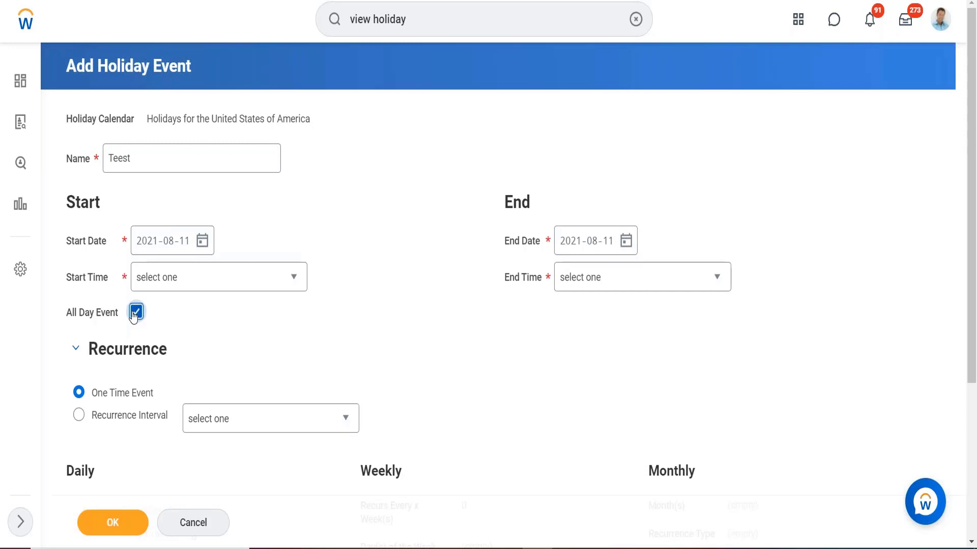
click(112, 522)
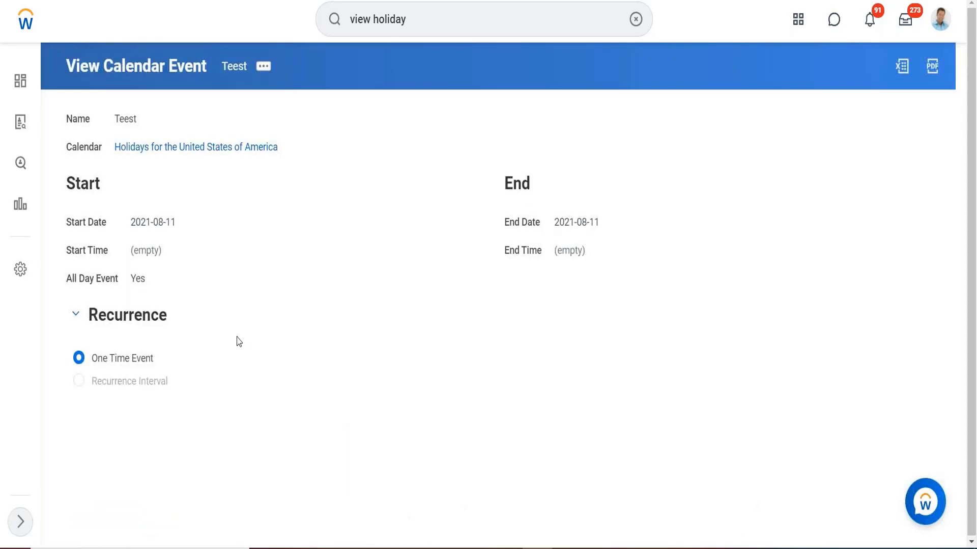
Return to the holiday calendar and filter its calendar events to Test Holiday
click(196, 148)
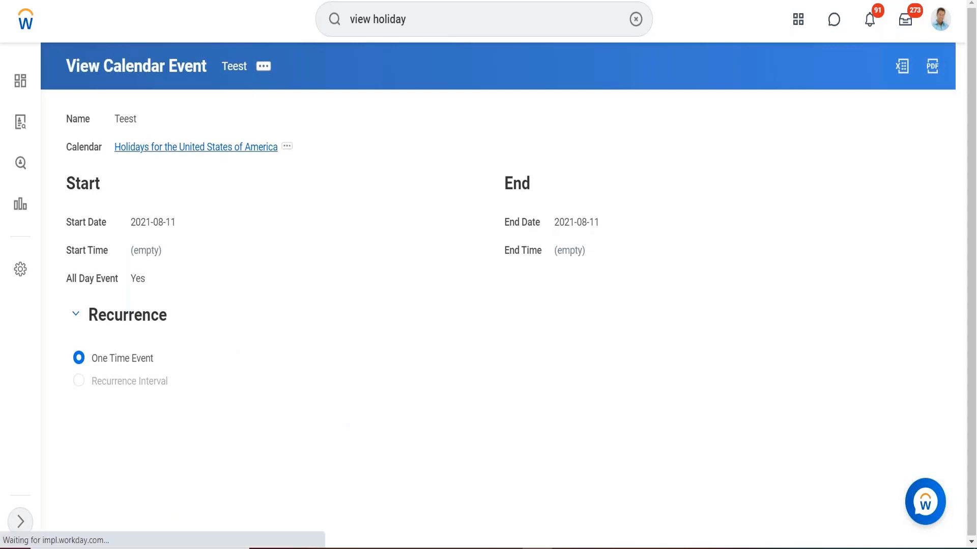
scroll(305, 231, down, 3)
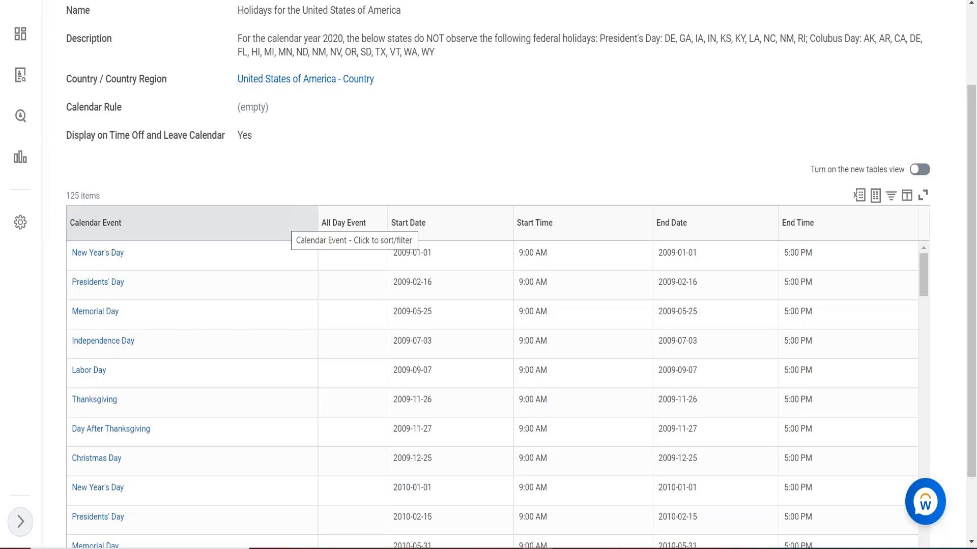
click(240, 255)
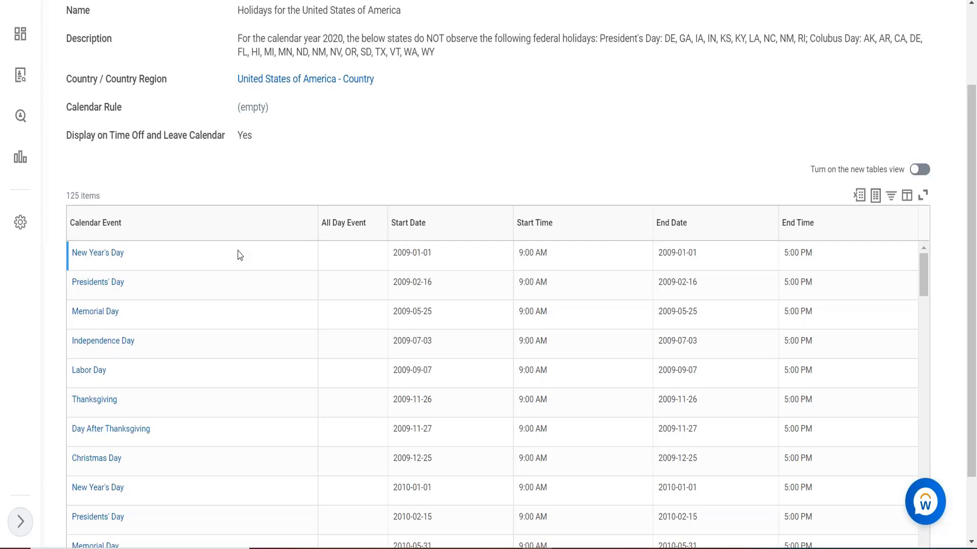
click(166, 223)
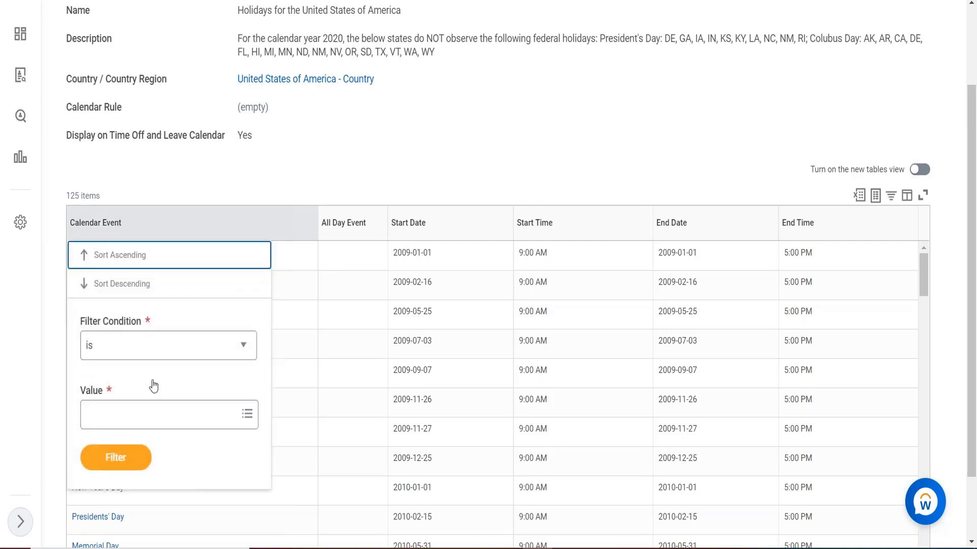
click(149, 410)
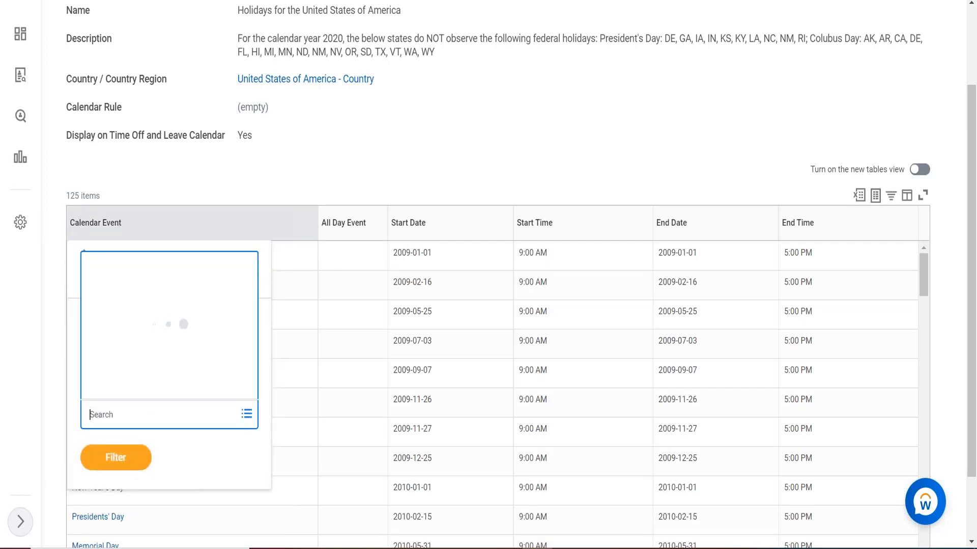
text(te)
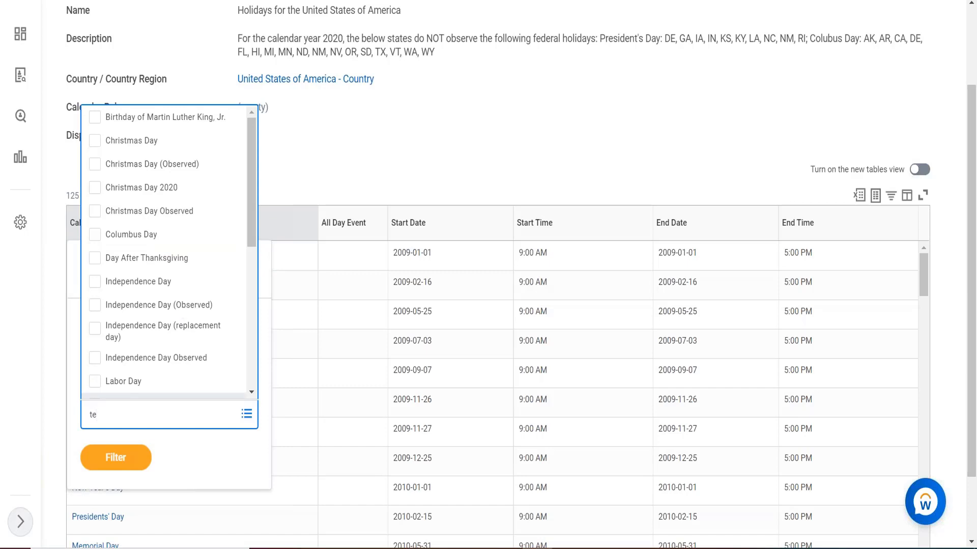
text(st)
key(Return)
click(112, 488)
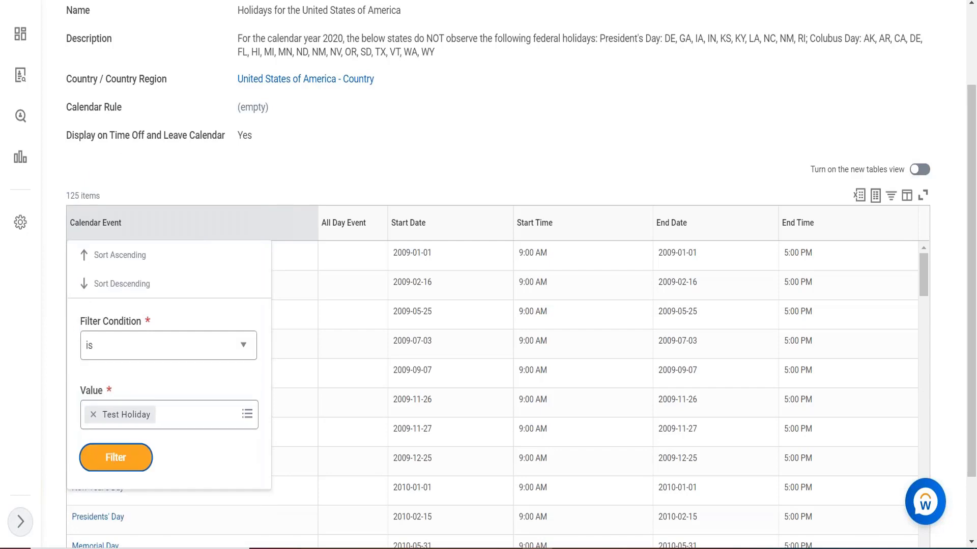
click(112, 467)
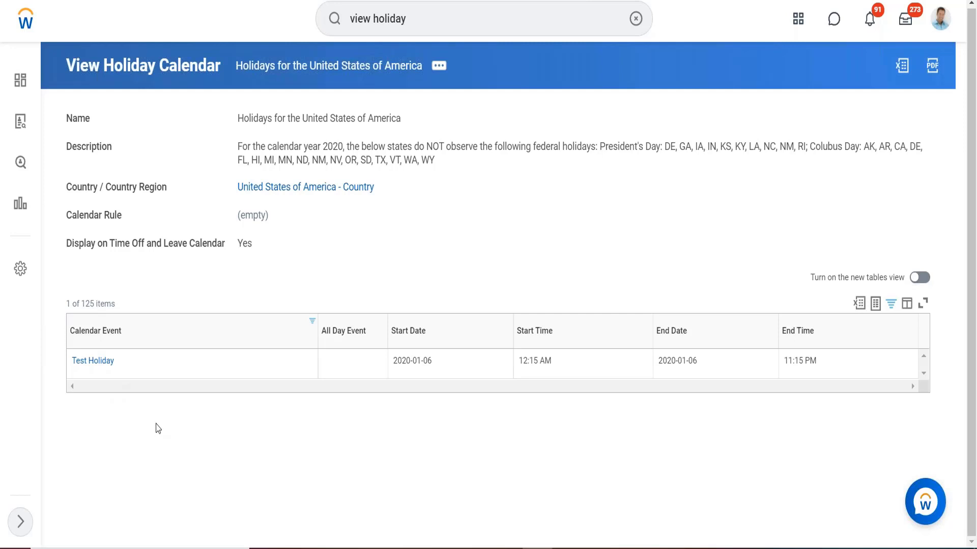
click(132, 375)
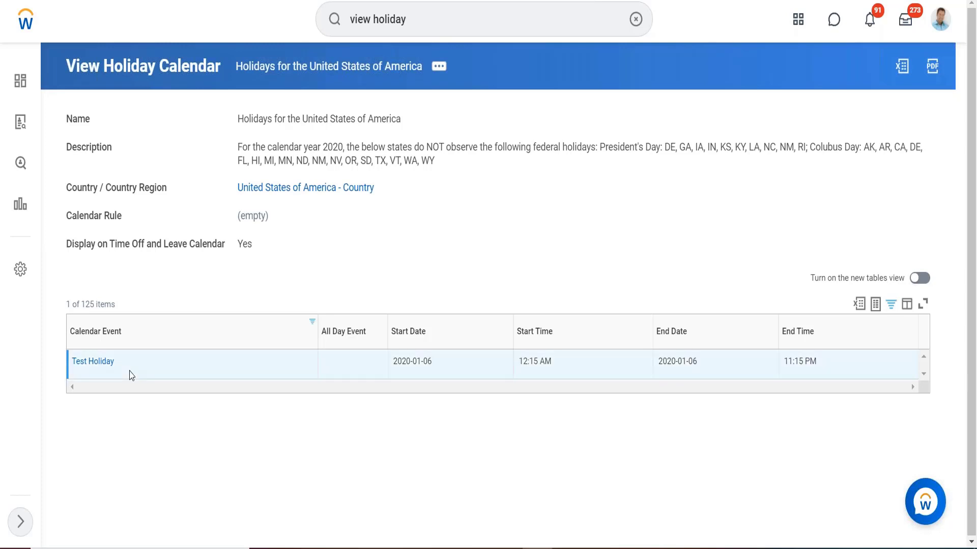